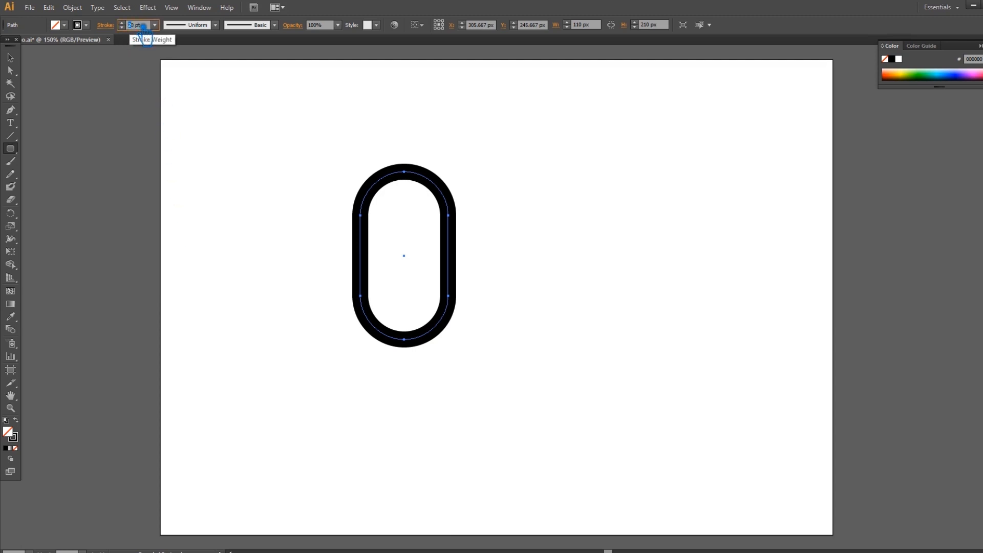
Set the rounded shape's stroke weight to 15 pt and save the document
{"action": "left_click", "coordinate": [133, 25]}
{"action": "key", "text": "Return"}
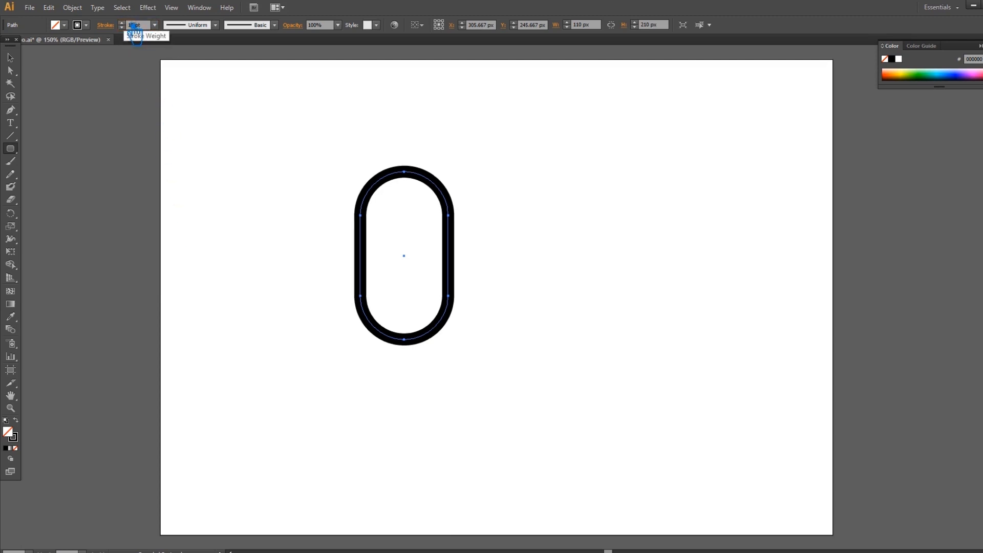
{"action": "left_click", "coordinate": [10, 58]}
{"action": "left_click", "coordinate": [598, 281]}
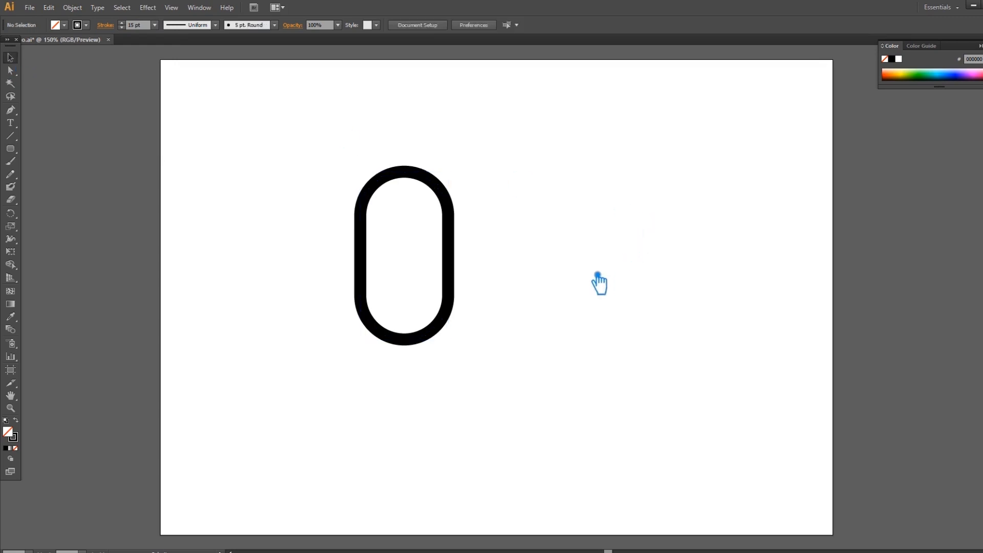
{"action": "key", "text": "ctrl+s"}
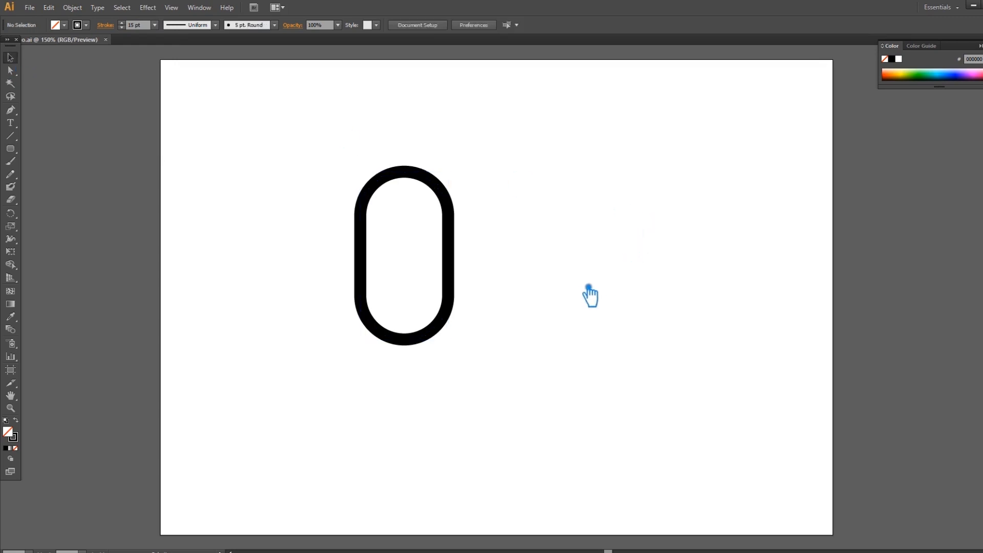
Delete both upper arc segments of the rounded shape with the Direct Selection tool to leave an open U
{"action": "left_click", "coordinate": [456, 259]}
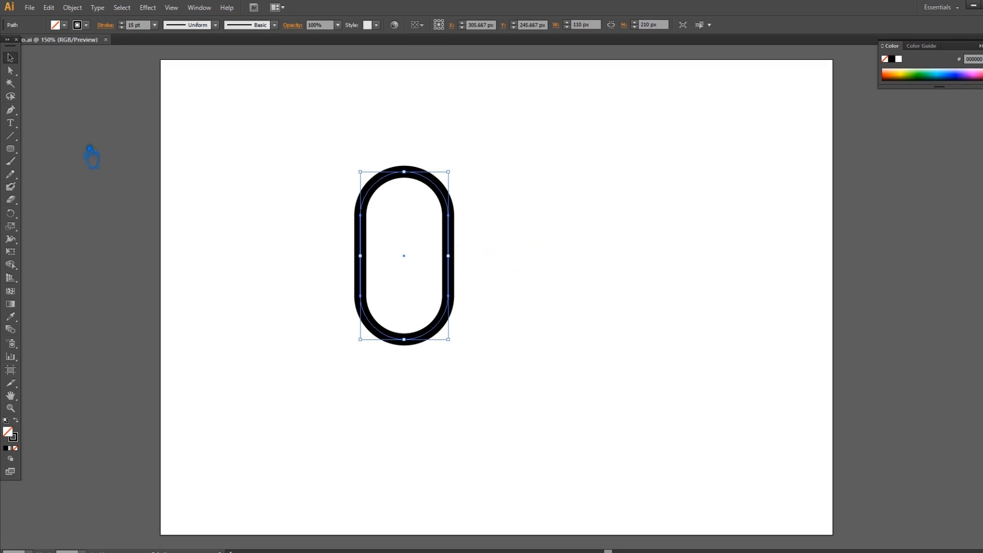
{"action": "left_click", "coordinate": [10, 110]}
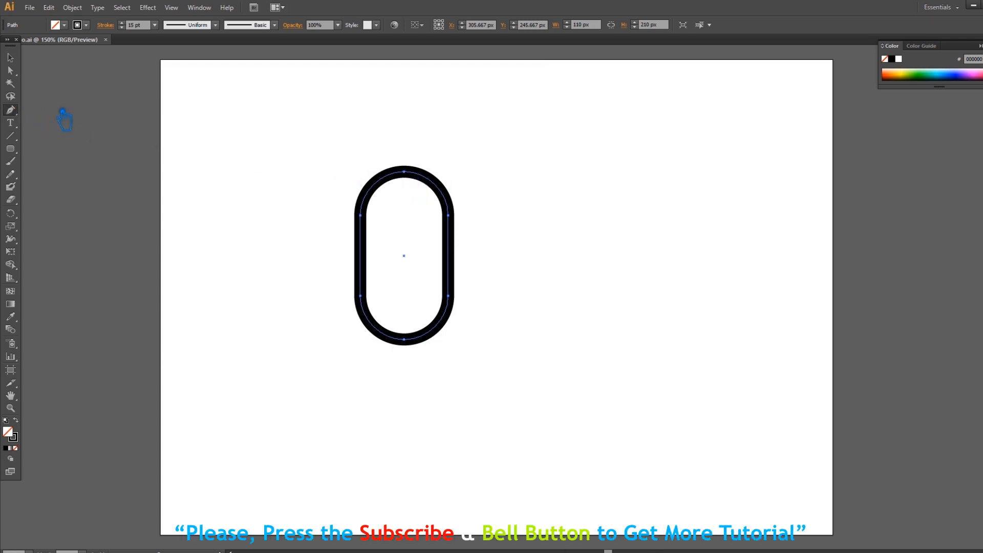
{"action": "left_click", "coordinate": [10, 71]}
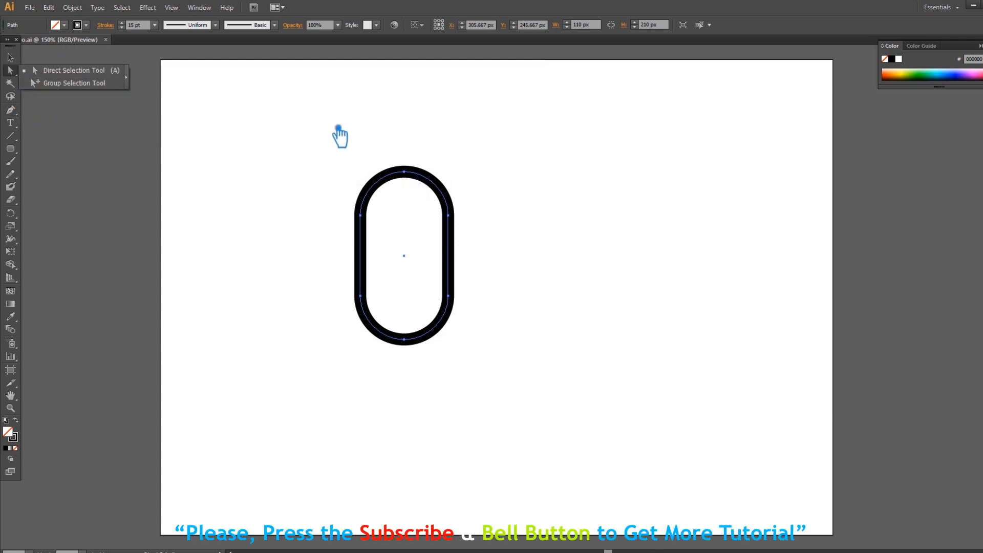
{"action": "left_click", "coordinate": [414, 178]}
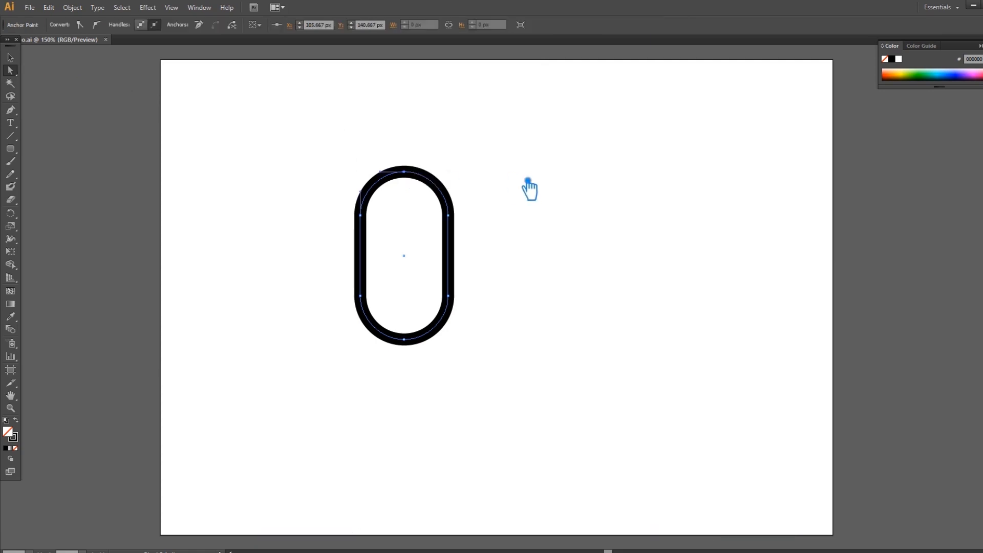
{"action": "key", "text": "Delete"}
{"action": "left_click", "coordinate": [413, 176]}
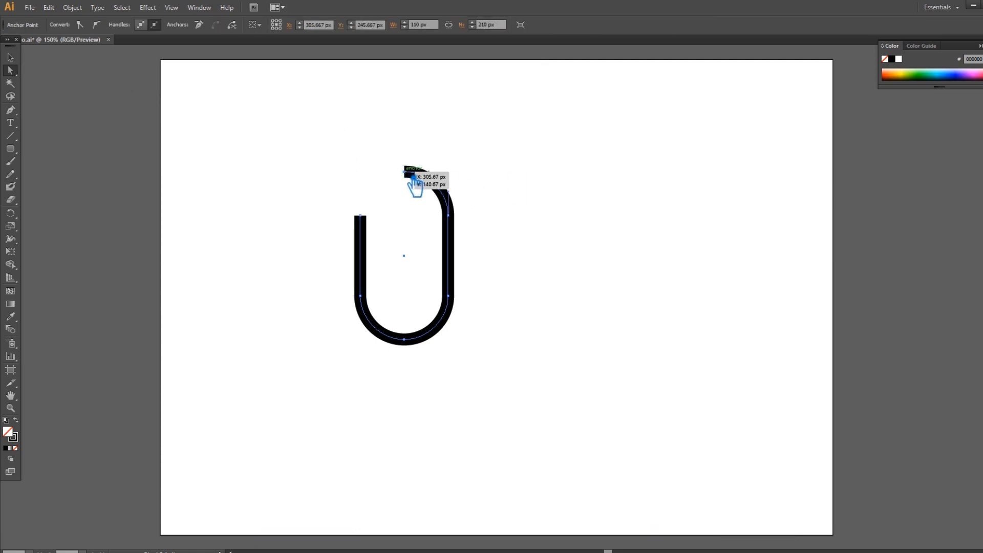
{"action": "key", "text": "Delete"}
{"action": "left_click", "coordinate": [11, 57]}
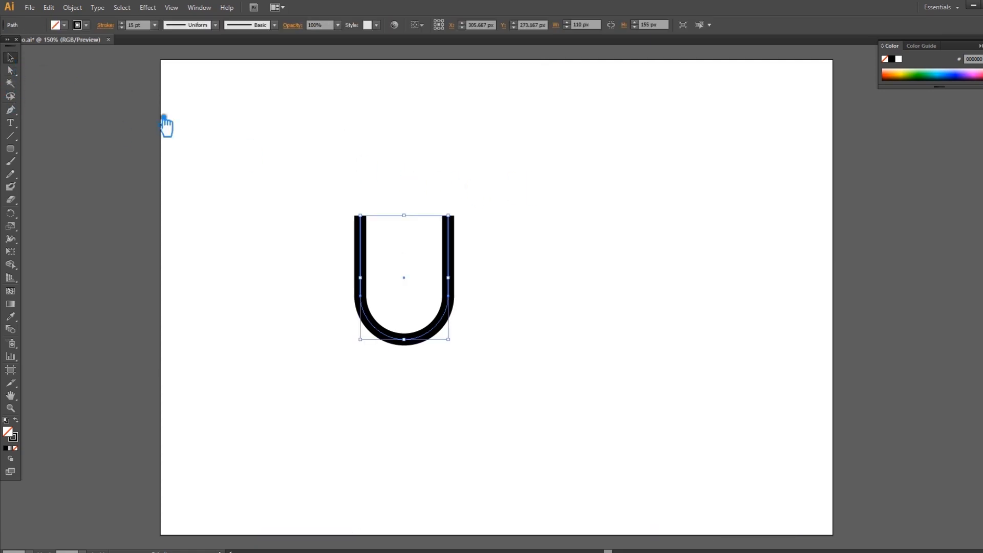
{"action": "left_click", "coordinate": [250, 143]}
Duplicate the U in place, shrink the copy about its centre to about 79 × 112 px and enlarge the original to about 129 × 181 px
{"action": "left_click", "coordinate": [460, 292]}
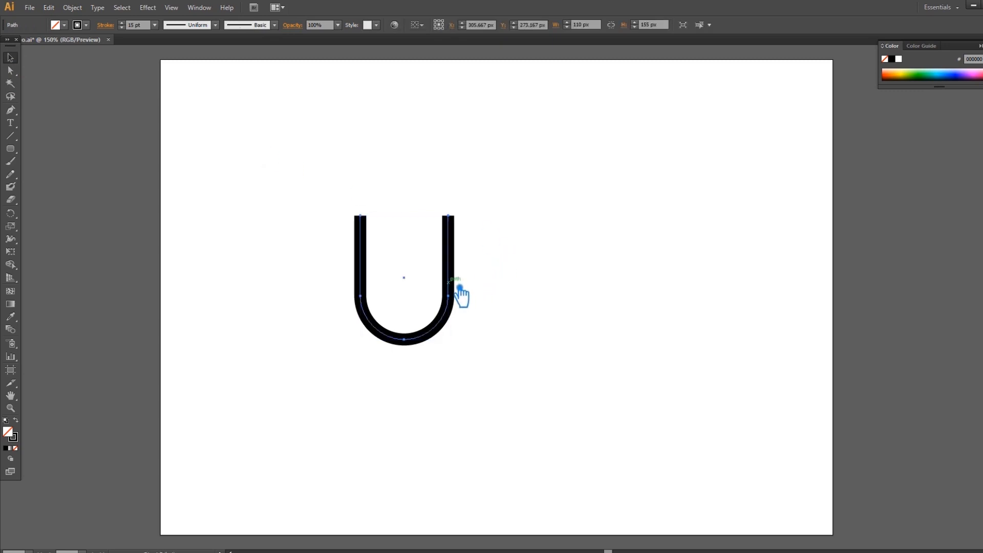
{"action": "key", "text": "ctrl+f"}
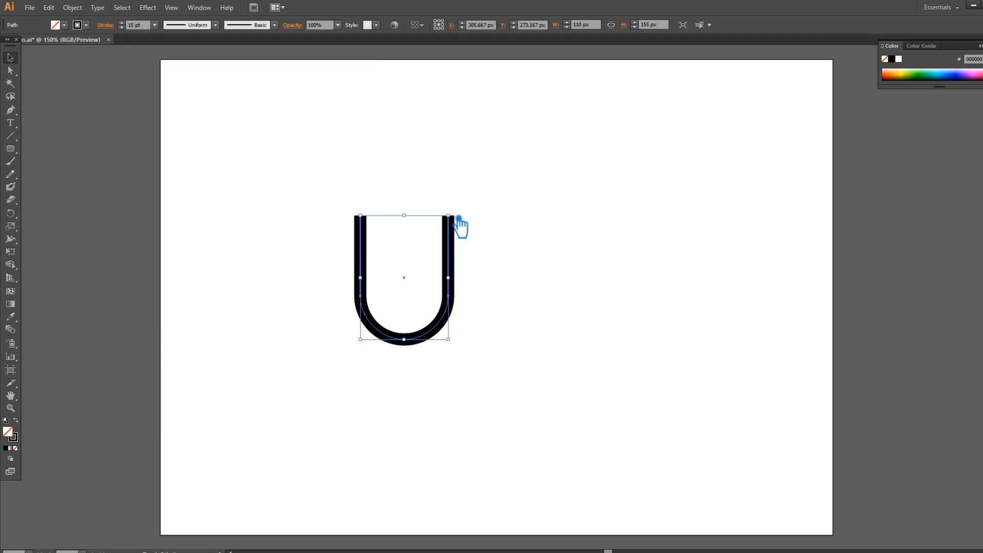
{"action": "left_click_drag", "start_coordinate": [459, 219], "coordinate": [448, 231]}
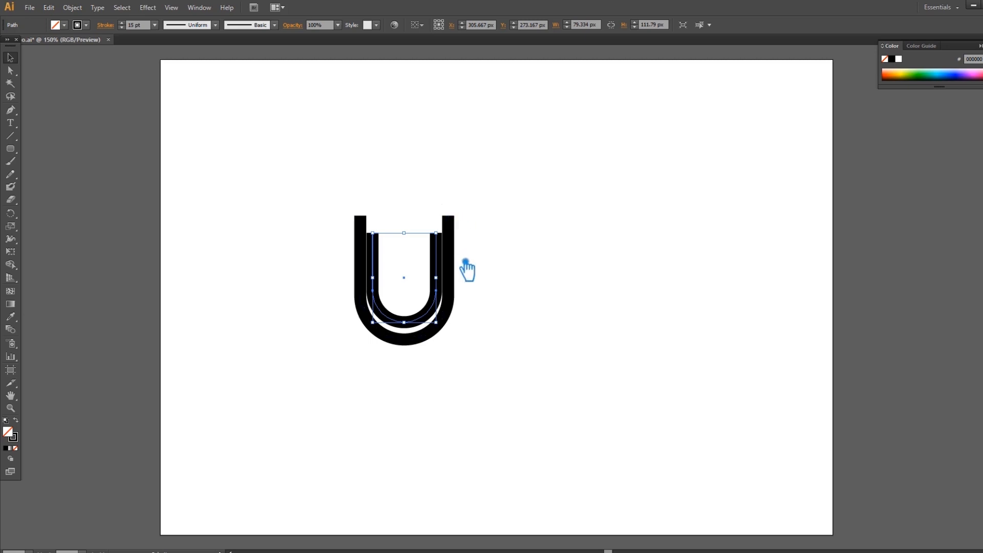
{"action": "left_click_drag", "start_coordinate": [460, 241], "coordinate": [465, 210]}
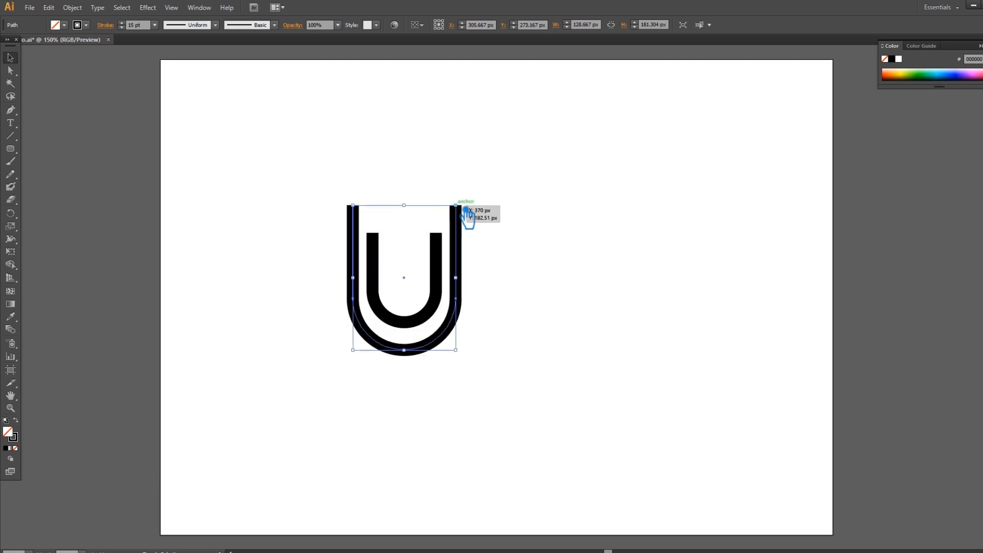
{"action": "left_click", "coordinate": [537, 255]}
Move the inner U down 9 px within the outer U
{"action": "left_click", "coordinate": [414, 325]}
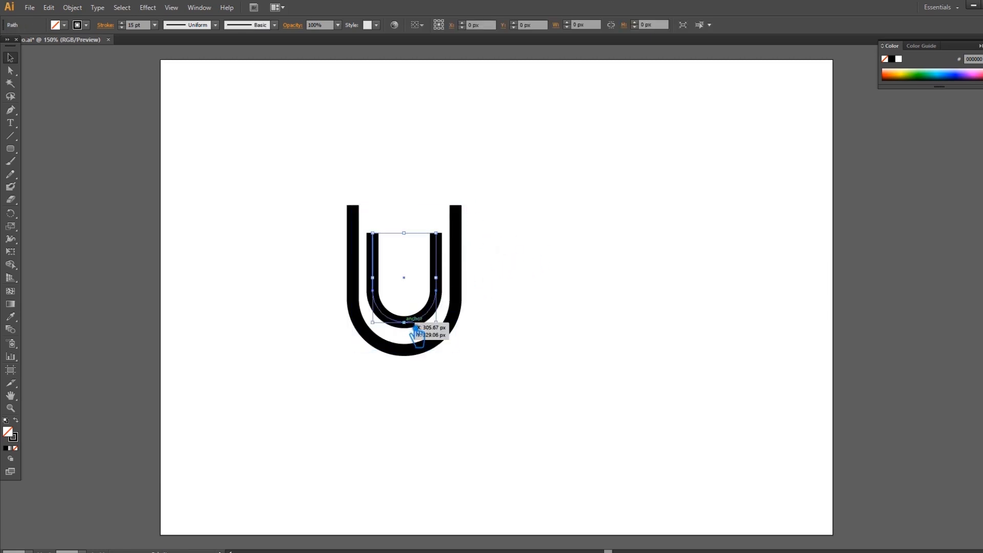
{"action": "key", "text": "Down"}
{"action": "key", "text": "Down"}
{"action": "key", "text": "Down"}
{"action": "key", "text": "Down"}
{"action": "key", "text": "Down"}
{"action": "key", "text": "Down"}
{"action": "key", "text": "Down"}
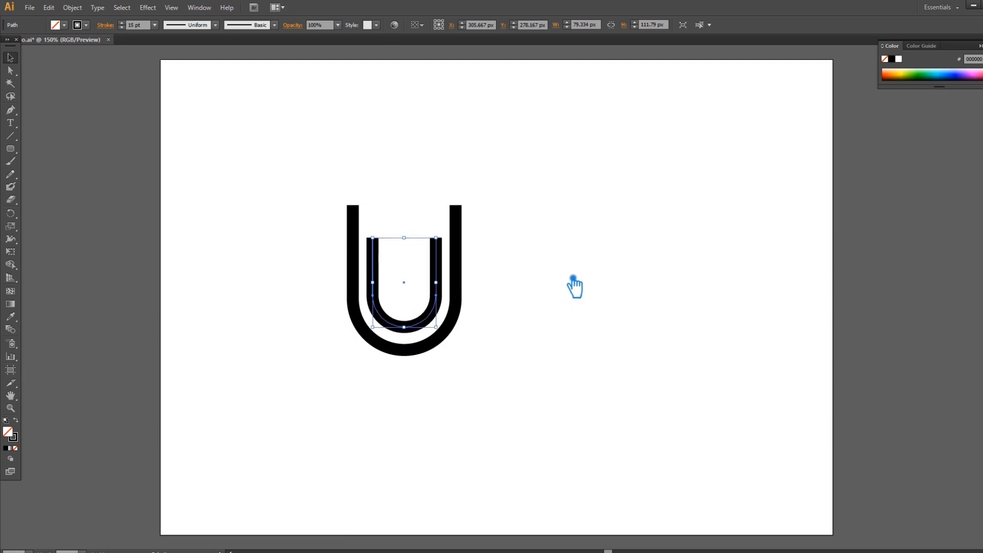
{"action": "key", "text": "Down"}
{"action": "key", "text": "Down"}
{"action": "key", "text": "Down"}
{"action": "left_click", "coordinate": [572, 277]}
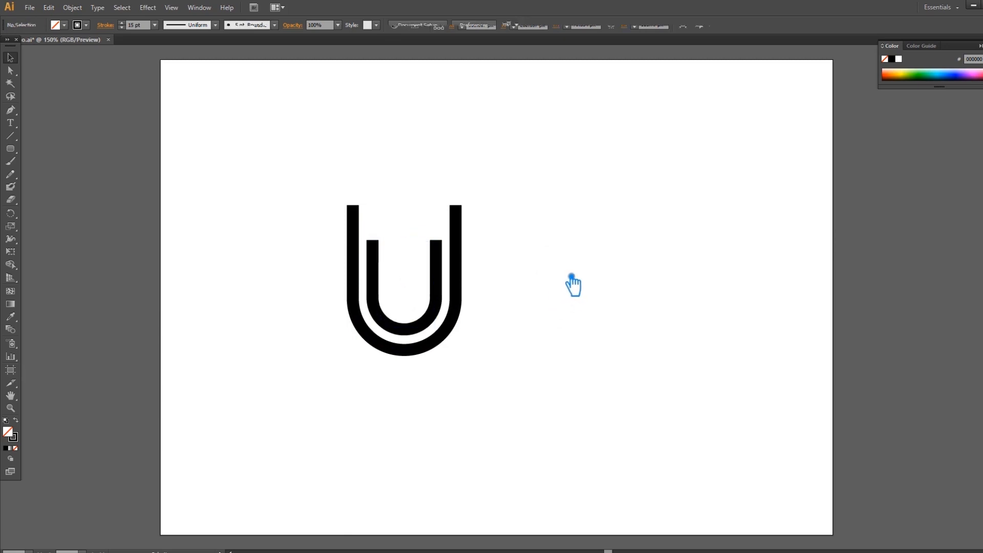
Extend both open ends of the inner U straight up to the level of the outer U's ends
{"action": "key", "text": "a"}
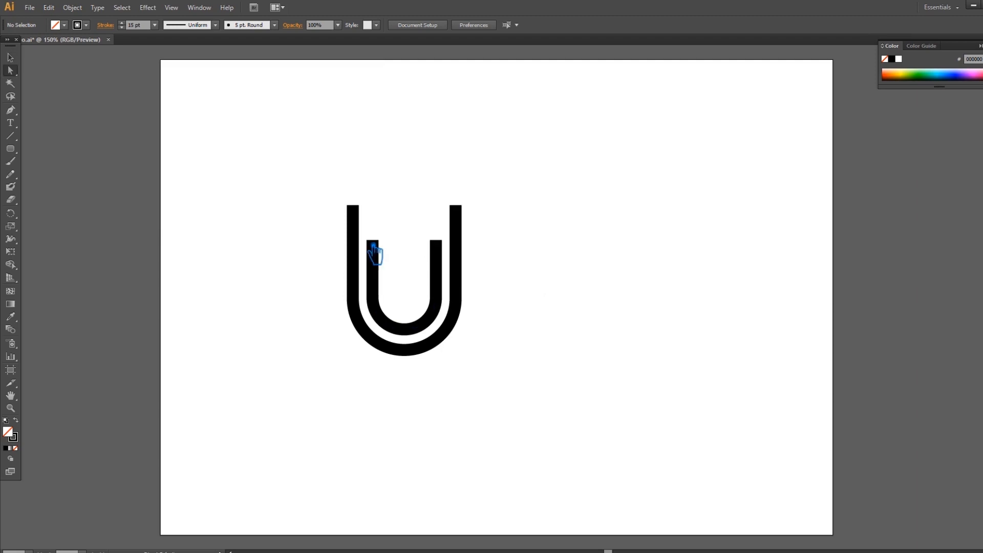
{"action": "left_click", "coordinate": [383, 250]}
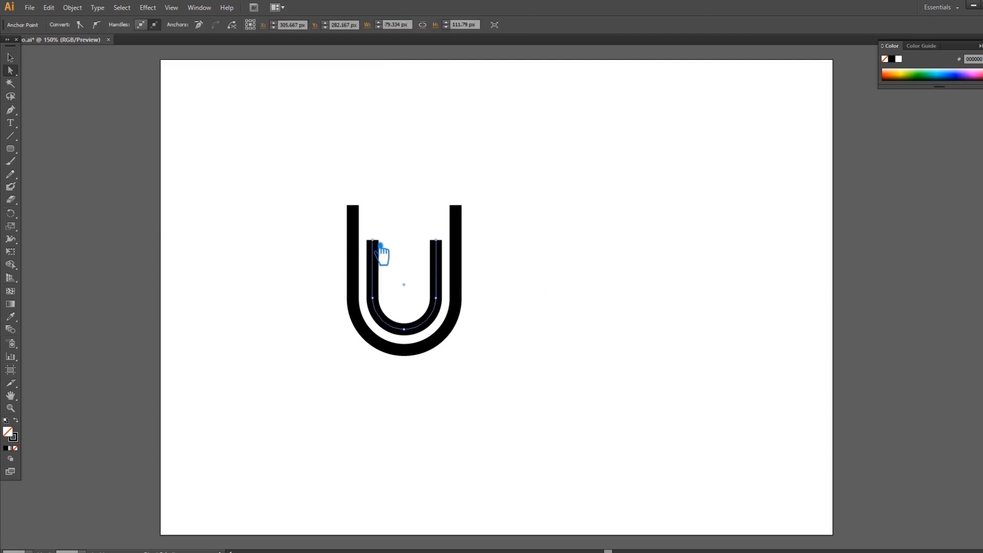
{"action": "left_click", "coordinate": [374, 241]}
{"action": "left_click", "coordinate": [437, 240], "text": "shift"}
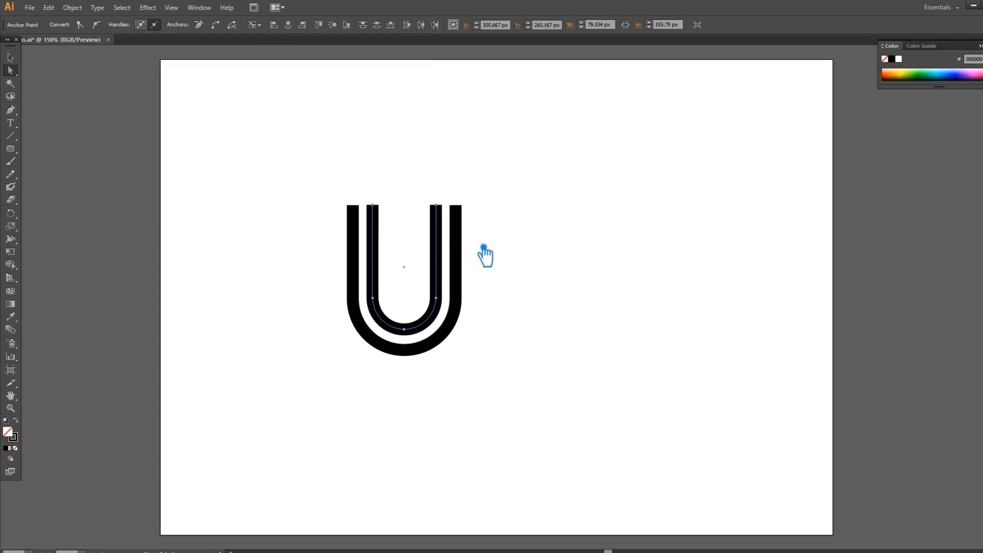
{"action": "left_click", "coordinate": [10, 58]}
{"action": "left_click", "coordinate": [553, 219]}
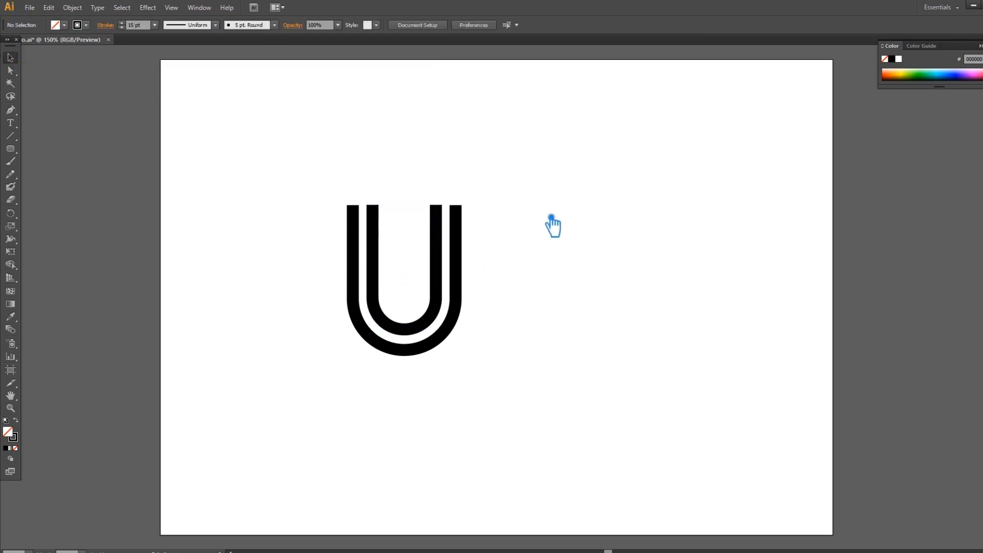
Duplicate the outer U in place and enlarge the copy proportionally about its centre to about 181 × 256 px
{"action": "left_click", "coordinate": [465, 229]}
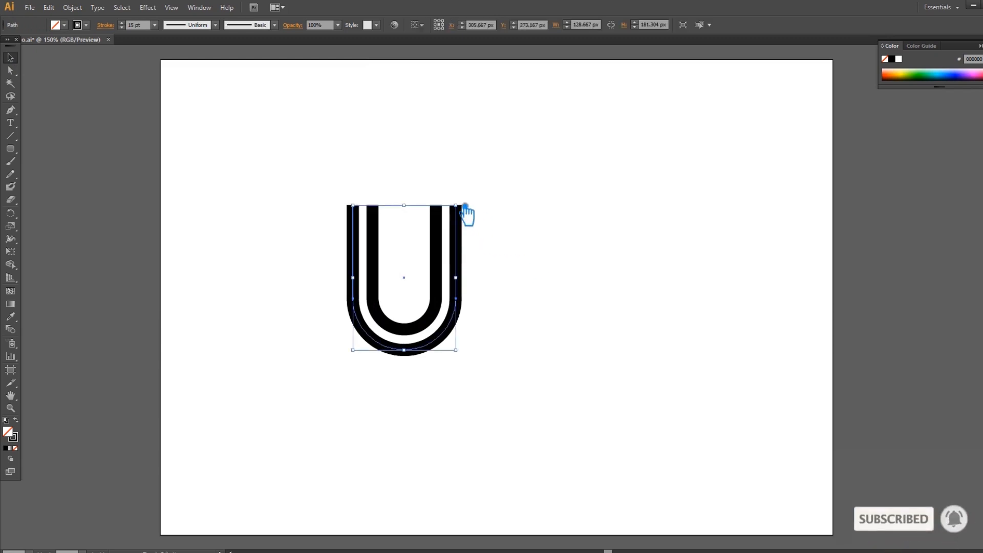
{"action": "left_click_drag", "start_coordinate": [466, 206], "coordinate": [487, 185]}
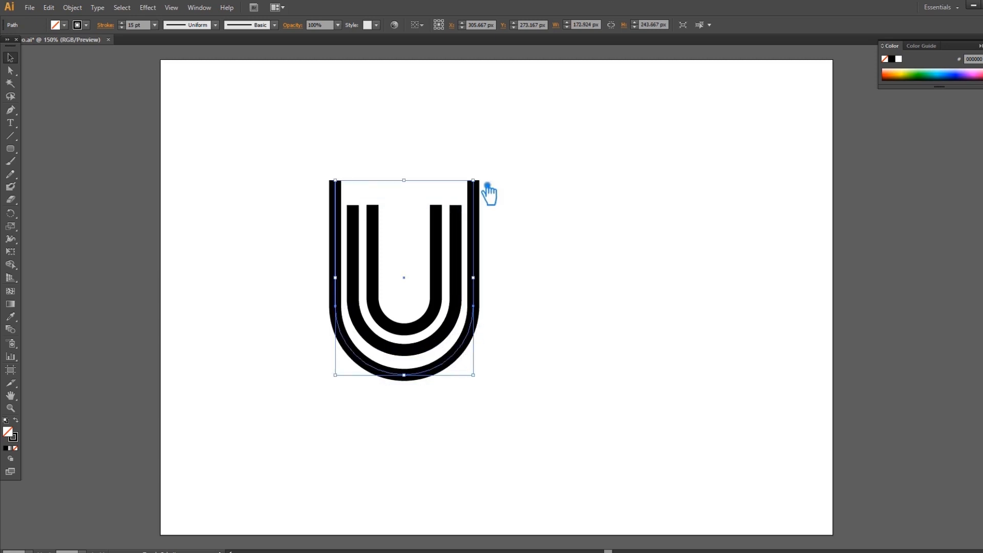
{"action": "key", "text": "ctrl+z"}
{"action": "left_click_drag", "start_coordinate": [471, 206], "coordinate": [498, 180]}
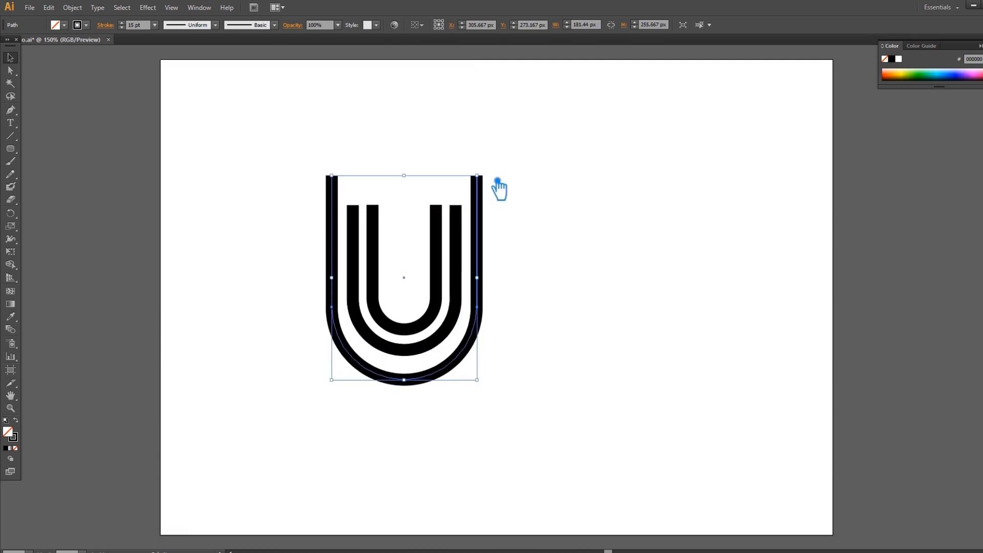
{"action": "left_click", "coordinate": [604, 236]}
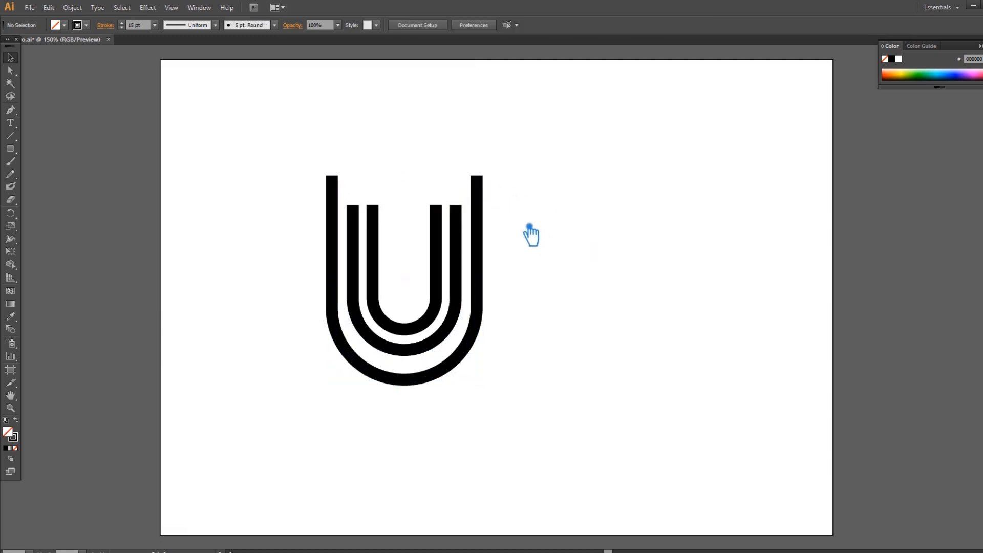
Reduce the outermost U proportionally about its centre to about 179 × 252 px
{"action": "left_click_drag", "start_coordinate": [486, 180], "coordinate": [485, 182]}
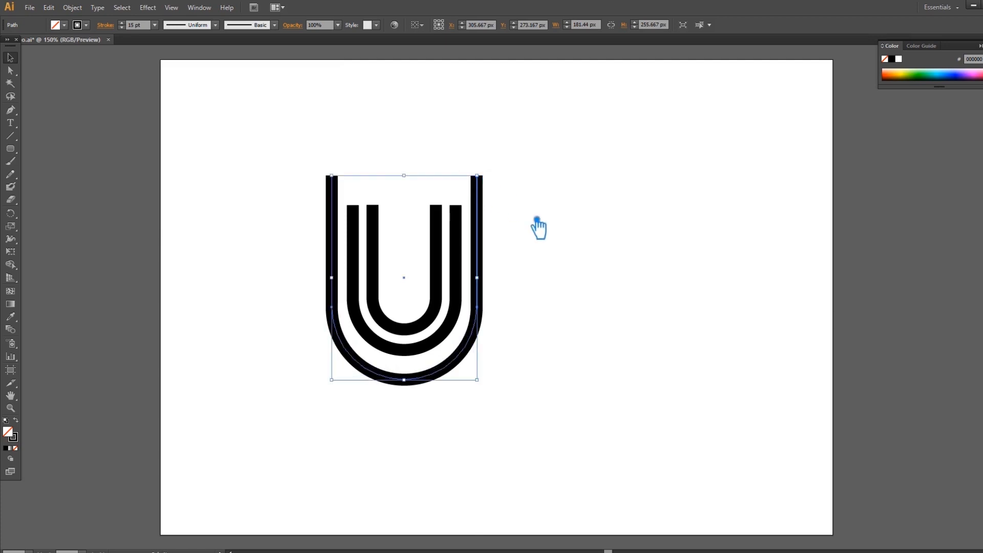
{"action": "key", "text": "ctrl+plus"}
{"action": "left_click_drag", "start_coordinate": [472, 135], "coordinate": [480, 142]}
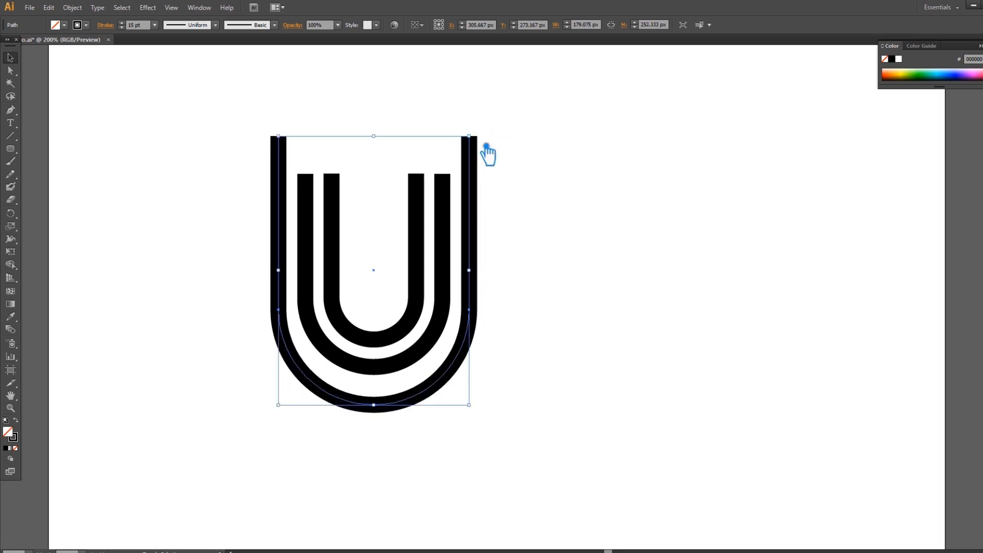
{"action": "left_click", "coordinate": [555, 198]}
Move the two inner U shapes together down about 9 px to even out the curved gaps
{"action": "left_click_drag", "start_coordinate": [372, 286], "coordinate": [403, 383]}
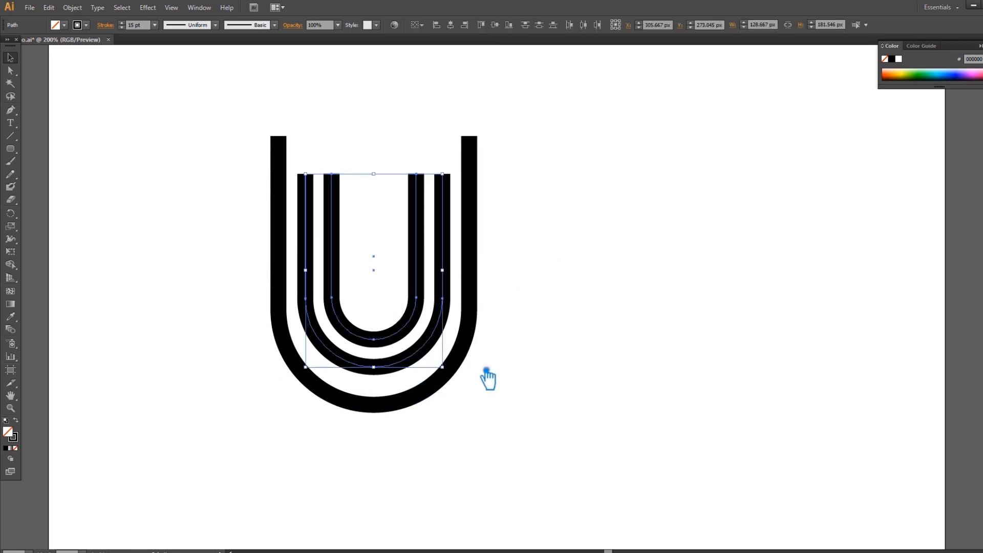
{"action": "key", "text": "Down"}
{"action": "key", "text": "Down"}
{"action": "key", "text": "Down"}
{"action": "key", "text": "Down"}
{"action": "key", "text": "Down"}
{"action": "key", "text": "Down"}
{"action": "key", "text": "Down"}
{"action": "key", "text": "Down"}
{"action": "key", "text": "Down"}
{"action": "key", "text": "Down"}
{"action": "key", "text": "Down"}
{"action": "key", "text": "Down"}
{"action": "key", "text": "Down"}
{"action": "key", "text": "Up"}
{"action": "key", "text": "Up"}
{"action": "key", "text": "Up"}
{"action": "left_click", "coordinate": [595, 355]}
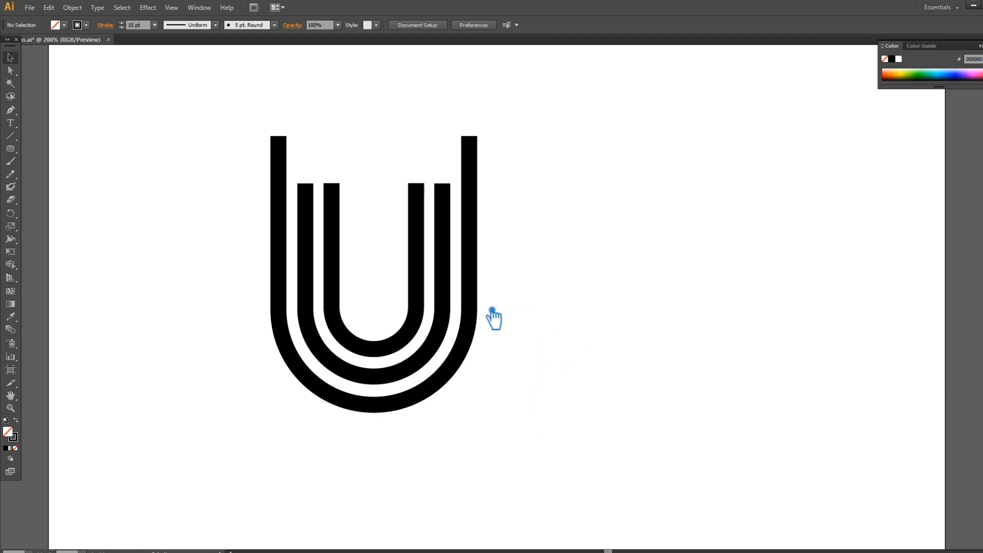
Duplicate the innermost U in place and shrink the copy proportionally about its centre to about 33 × 64 px
{"action": "left_click", "coordinate": [478, 303]}
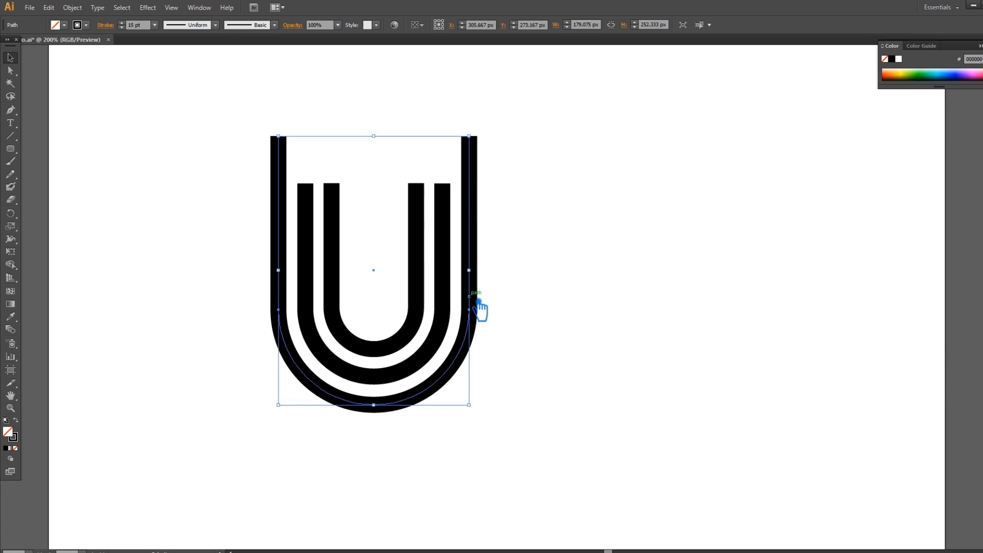
{"action": "left_click", "coordinate": [425, 280]}
{"action": "key", "text": "ctrl+c"}
{"action": "key", "text": "ctrl+f"}
{"action": "left_click_drag", "start_coordinate": [429, 182], "coordinate": [401, 227]}
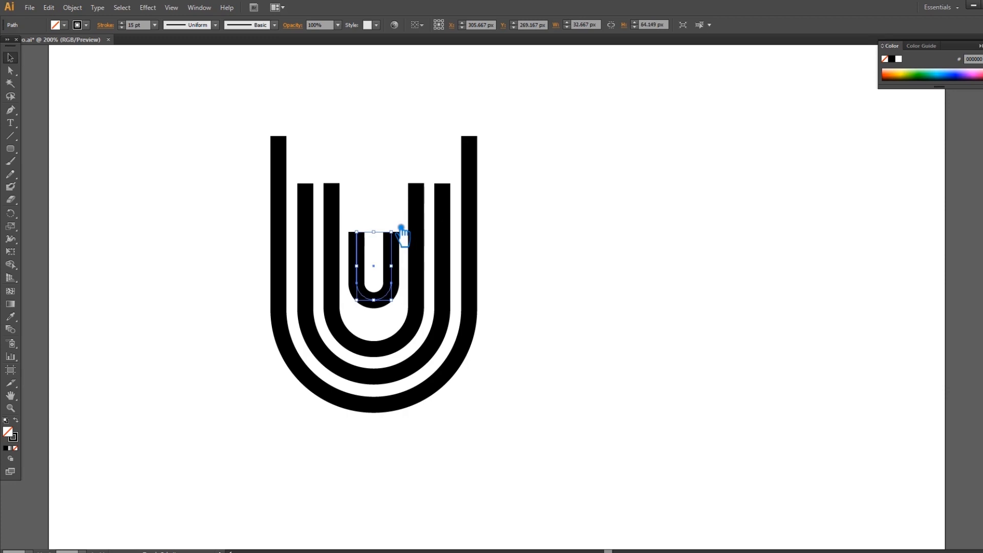
Move the new smallest U down about 20 px toward the curve of the surrounding U
{"action": "key", "text": "Down"}
{"action": "key", "text": "Down"}
{"action": "key", "text": "Down"}
{"action": "key", "text": "Down"}
{"action": "key", "text": "Down"}
{"action": "key", "text": "Down"}
{"action": "key", "text": "Down"}
{"action": "key", "text": "Down"}
{"action": "key", "text": "Down"}
{"action": "key", "text": "Down"}
{"action": "key", "text": "Down"}
{"action": "key", "text": "Down"}
{"action": "key", "text": "Down"}
{"action": "key", "text": "Down"}
{"action": "key", "text": "Down"}
{"action": "key", "text": "Down"}
{"action": "key", "text": "Down"}
{"action": "key", "text": "Down"}
{"action": "key", "text": "Down"}
{"action": "key", "text": "Down"}
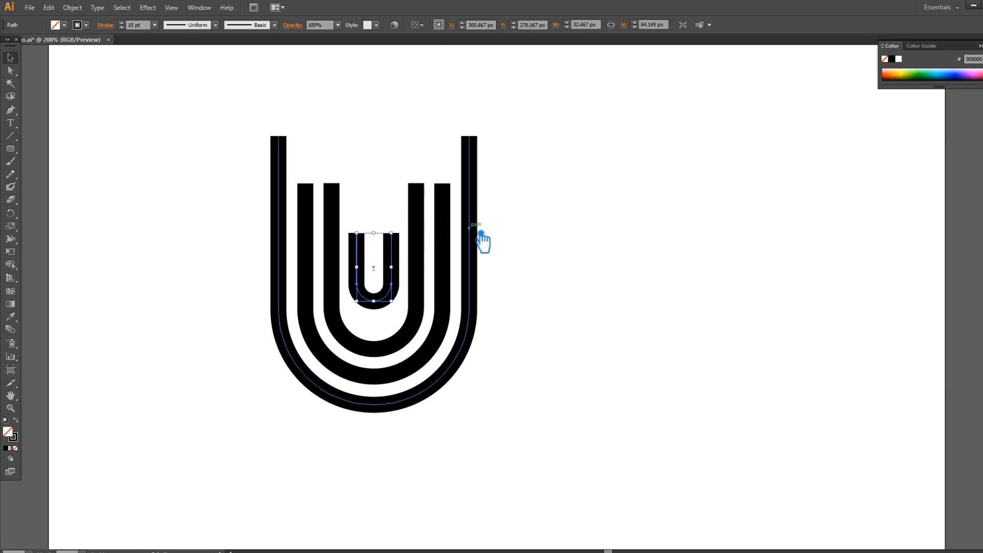
{"action": "key", "text": "Up"}
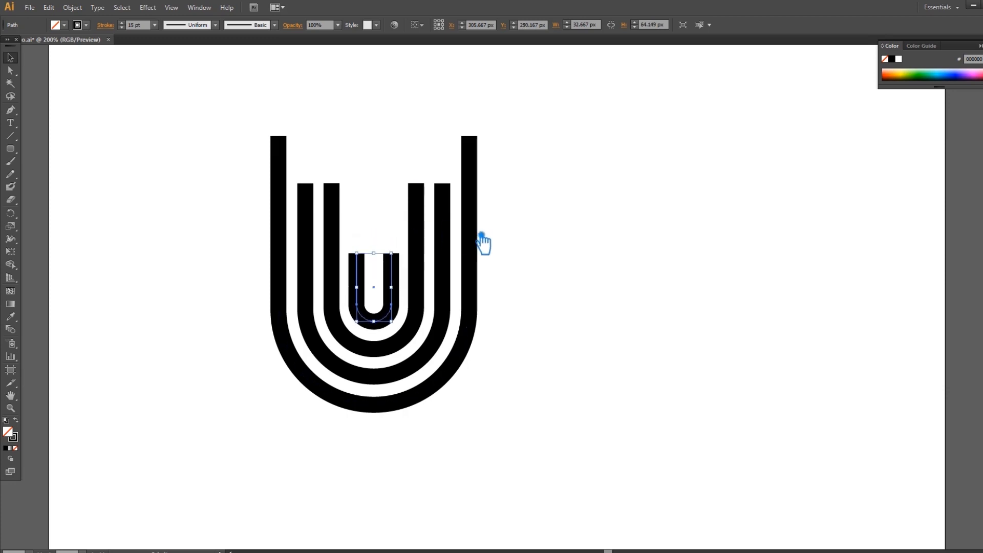
Resize the smallest U proportionally about its centre to about 31 × 61 px and nudge it down 1 px
{"action": "left_click_drag", "start_coordinate": [401, 261], "coordinate": [395, 272]}
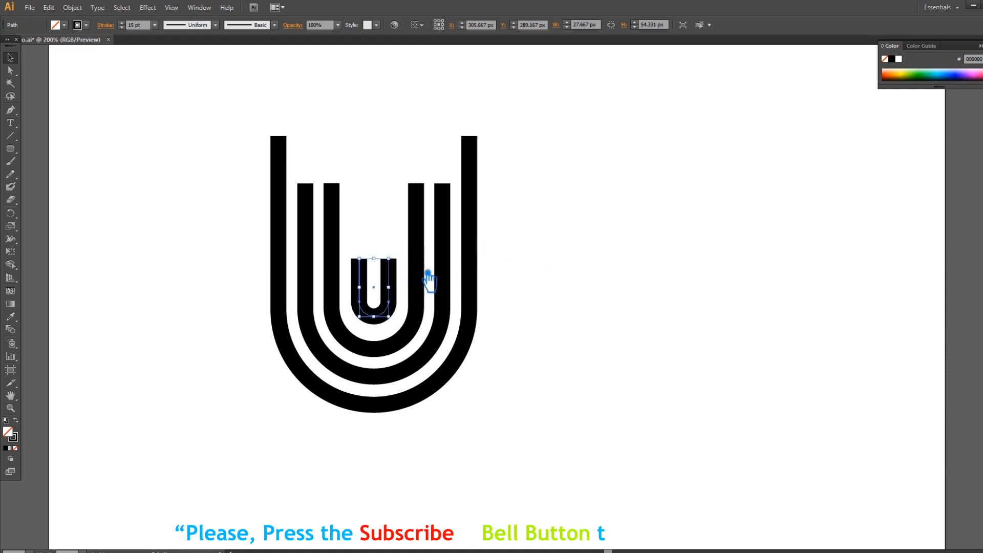
{"action": "key", "text": "ctrl+plus"}
{"action": "key", "text": "ctrl+plus"}
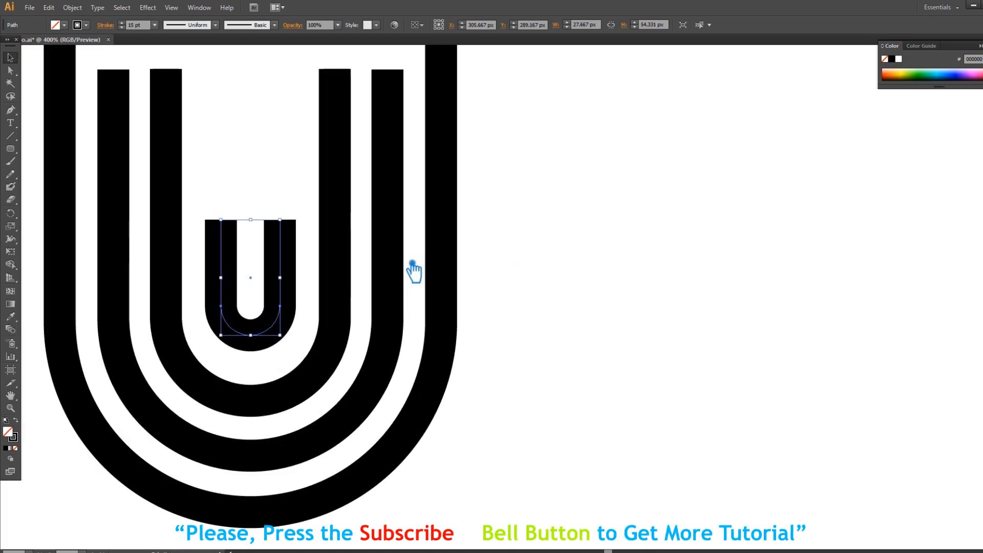
{"action": "left_click_drag", "start_coordinate": [551, 244], "coordinate": [650, 276]}
{"action": "left_click_drag", "start_coordinate": [384, 257], "coordinate": [393, 254]}
{"action": "key", "text": "Down"}
{"action": "key", "text": "Down"}
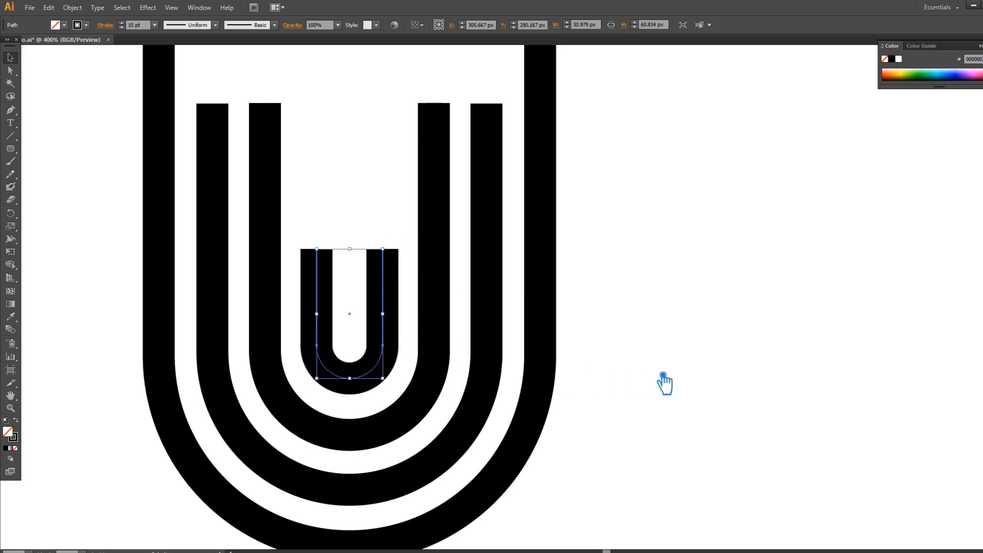
Nudge the smallest U down about 2 px and extend only its two upper ends to just below the outermost U's ends
{"action": "key", "text": "Down"}
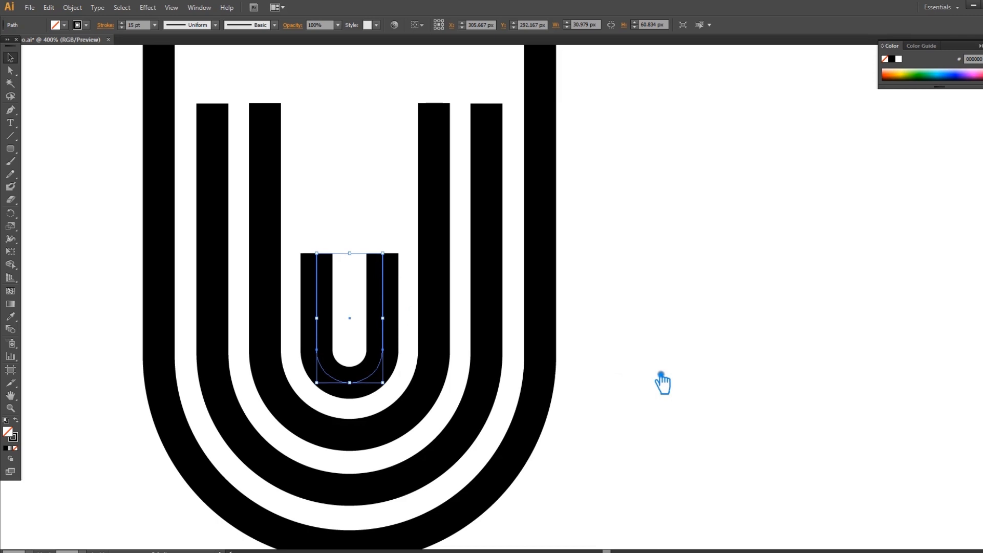
{"action": "key", "text": "a"}
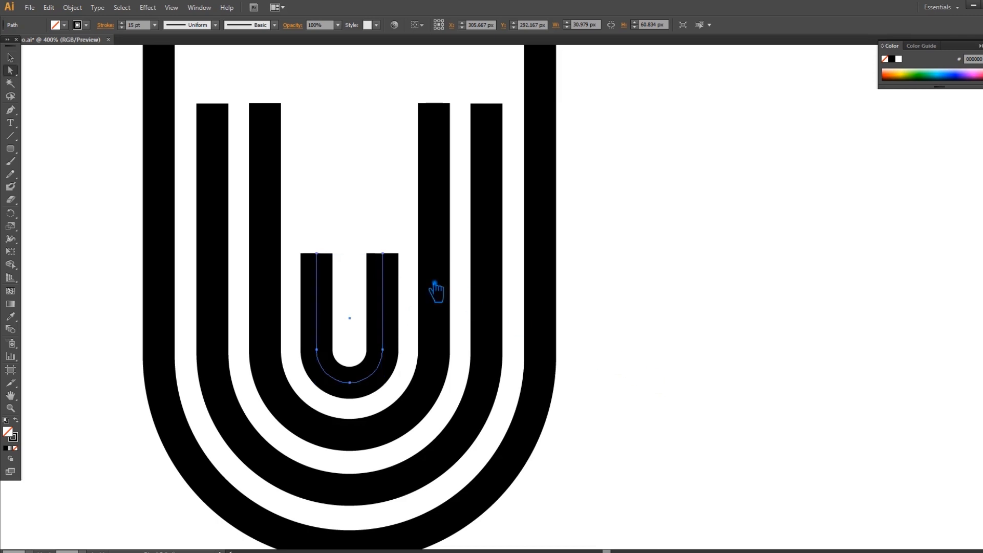
{"action": "left_click", "coordinate": [317, 254]}
{"action": "left_click", "coordinate": [380, 261]}
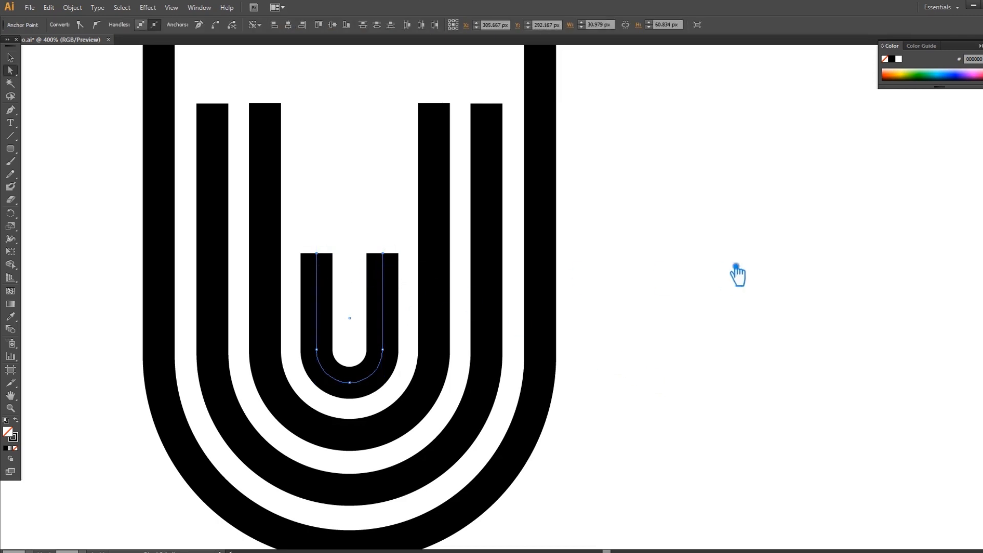
{"action": "key", "text": "ctrl+minus"}
{"action": "key", "text": "ctrl+minus"}
{"action": "key", "text": "ctrl+minus"}
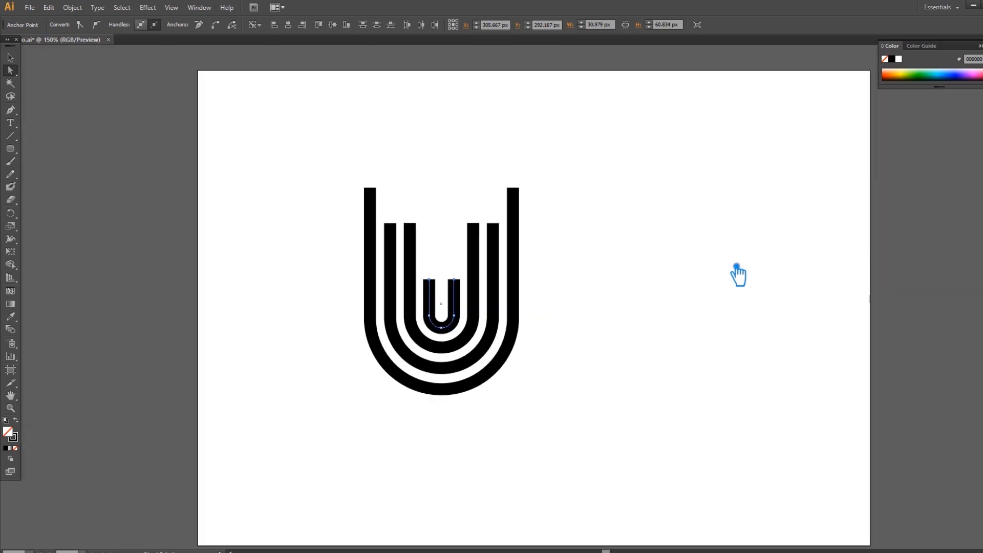
{"action": "key", "text": "Up"}
{"action": "key", "text": "Up"}
{"action": "key", "text": "Up"}
{"action": "key", "text": "Up"}
{"action": "key", "text": "Up"}
{"action": "key", "text": "Up"}
{"action": "key", "text": "Up"}
{"action": "key", "text": "Up"}
{"action": "key", "text": "Up"}
{"action": "key", "text": "Up"}
{"action": "key", "text": "Up"}
{"action": "key", "text": "Up"}
{"action": "key", "text": "Up"}
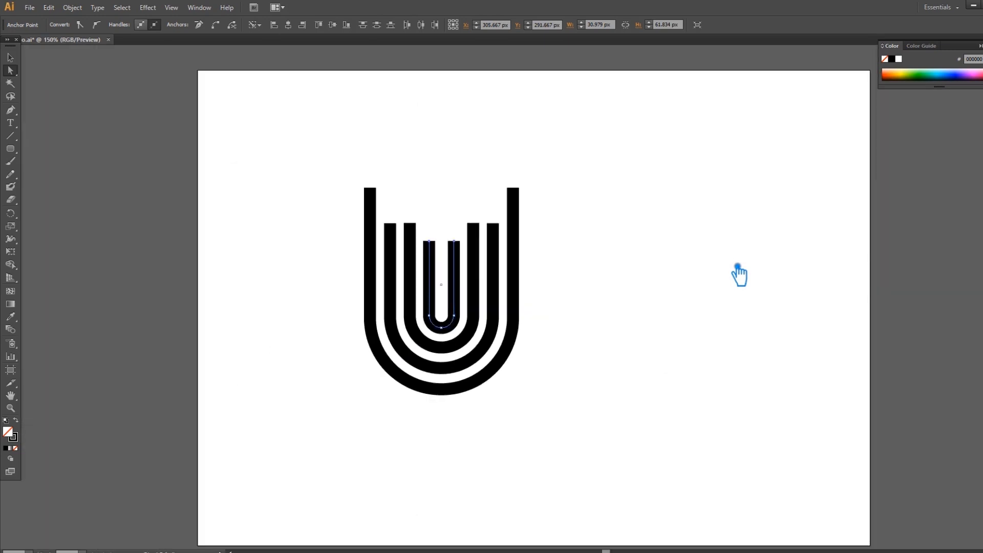
{"action": "key", "text": "Up"}
{"action": "key", "text": "Up"}
{"action": "key", "text": "Up"}
{"action": "key", "text": "Up"}
{"action": "key", "text": "Up"}
{"action": "key", "text": "Up"}
{"action": "key", "text": "Up"}
{"action": "key", "text": "Up"}
{"action": "key", "text": "Up"}
{"action": "key", "text": "Up"}
{"action": "key", "text": "Up"}
{"action": "key", "text": "Up"}
{"action": "key", "text": "Up"}
{"action": "key", "text": "Up"}
{"action": "key", "text": "Up"}
{"action": "key", "text": "Up"}
{"action": "key", "text": "Up"}
{"action": "key", "text": "Up"}
Extend the upper ends of all four U shapes upward together by 60 px, leaving their curves in place
{"action": "left_click_drag", "start_coordinate": [592, 233], "coordinate": [327, 144]}
{"action": "left_click_drag", "start_coordinate": [590, 235], "coordinate": [253, 147]}
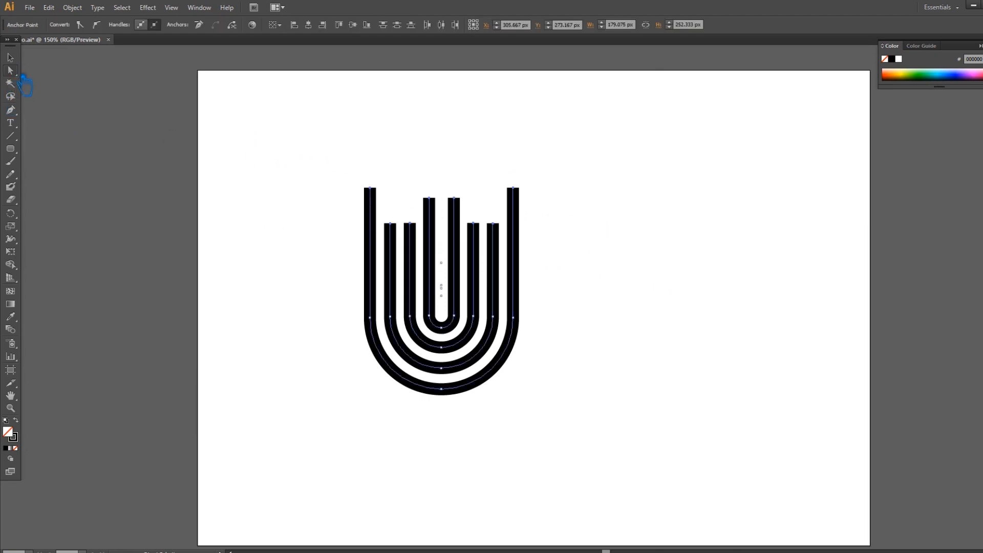
{"action": "key", "text": "Up"}
{"action": "key", "text": "Up"}
{"action": "key", "text": "Up"}
{"action": "key", "text": "Up"}
{"action": "key", "text": "Up"}
{"action": "key", "text": "Up"}
{"action": "key", "text": "Up"}
{"action": "key", "text": "Up"}
{"action": "key", "text": "Up"}
{"action": "key", "text": "Up"}
{"action": "key", "text": "Up"}
{"action": "key", "text": "Up"}
{"action": "key", "text": "Up"}
{"action": "key", "text": "Up"}
{"action": "key", "text": "Up"}
{"action": "key", "text": "Up"}
{"action": "key", "text": "Up"}
{"action": "key", "text": "Up"}
{"action": "key", "text": "Up"}
{"action": "key", "text": "Up"}
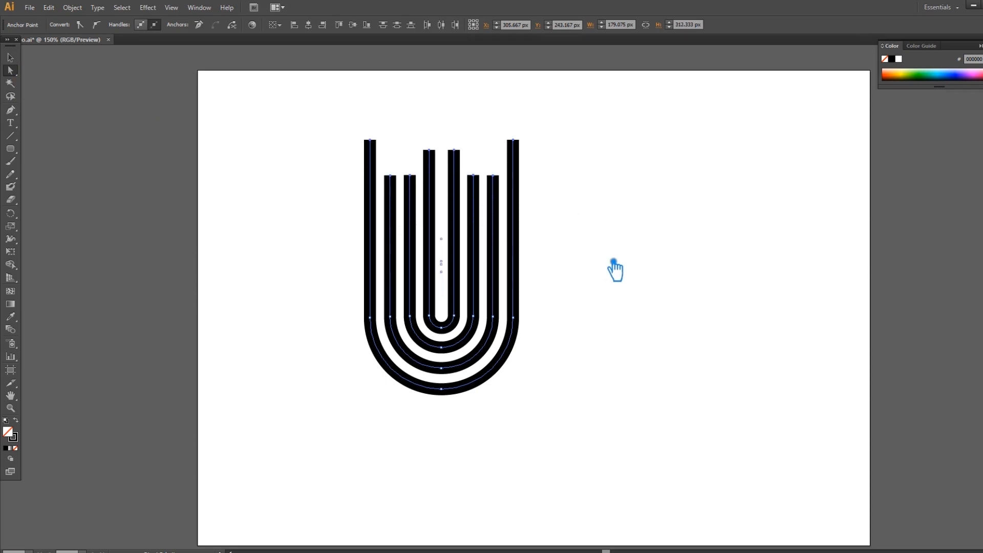
Expand the fill and stroke of all four U paths into filled shapes
{"action": "left_click", "coordinate": [10, 58]}
{"action": "left_click", "coordinate": [669, 242]}
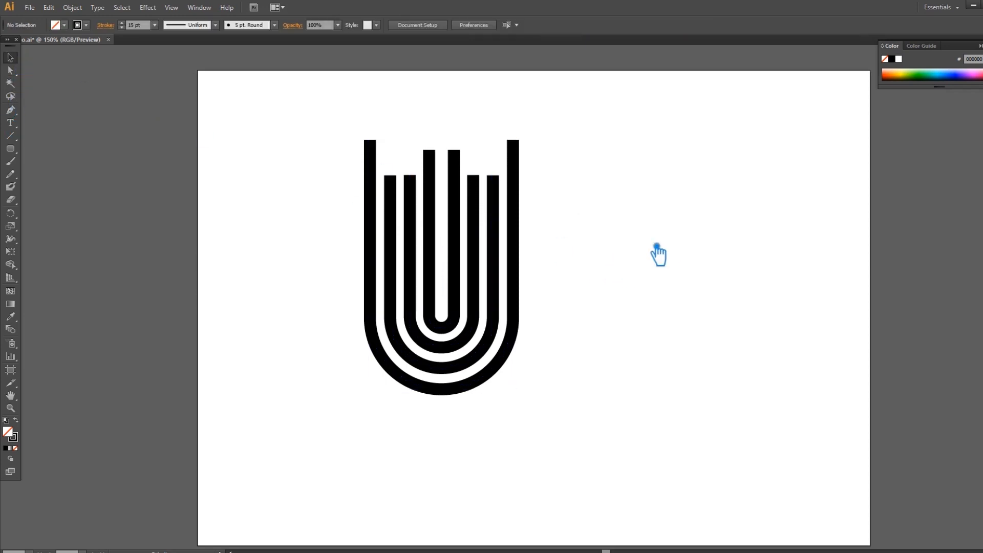
{"action": "left_click_drag", "start_coordinate": [616, 438], "coordinate": [265, 122]}
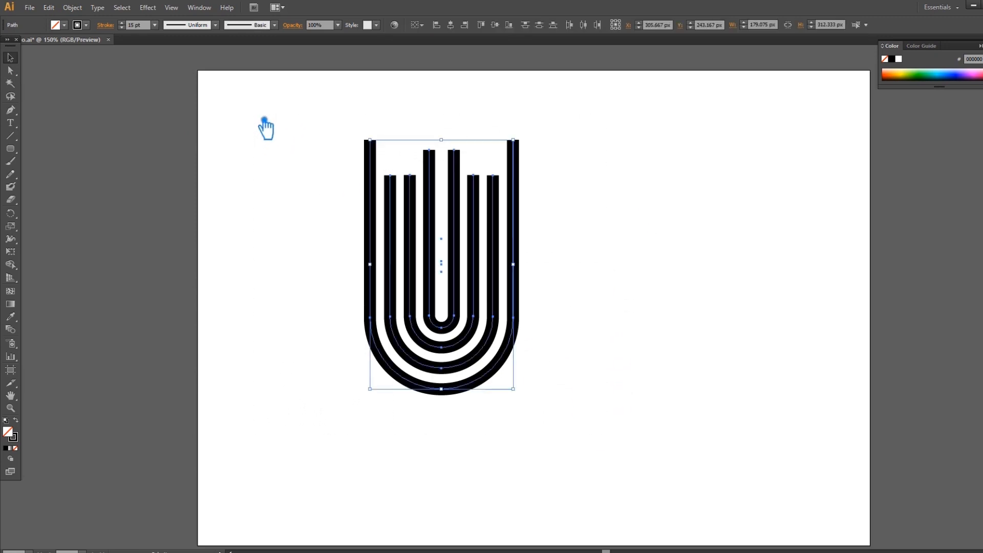
{"action": "left_click", "coordinate": [72, 7]}
{"action": "left_click", "coordinate": [97, 121]}
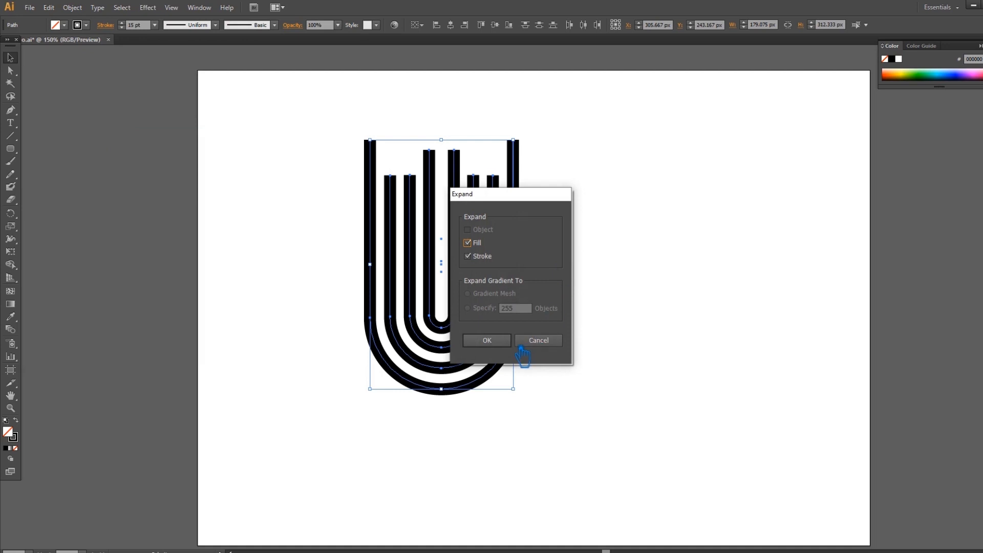
{"action": "left_click", "coordinate": [486, 341]}
{"action": "left_click", "coordinate": [644, 357]}
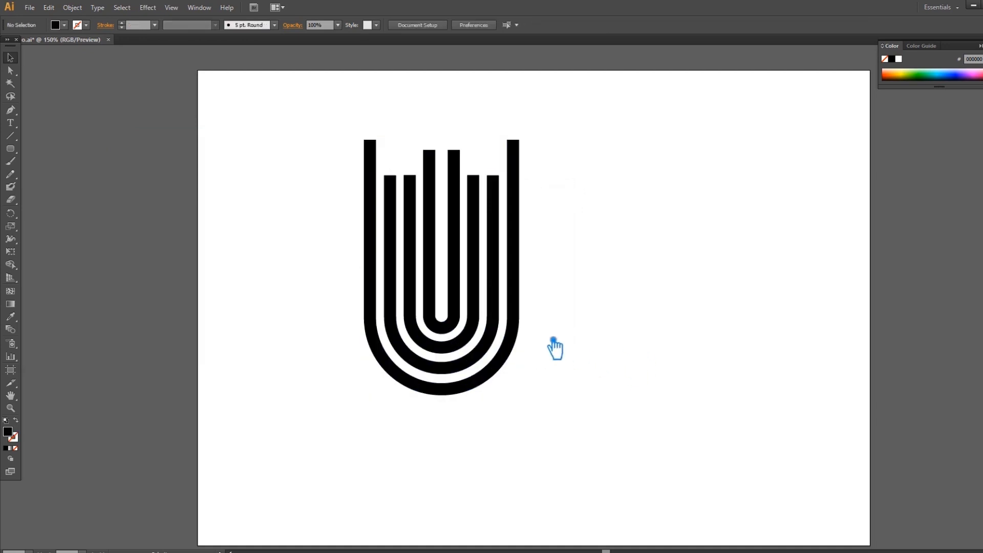
Draw a filled circle about 249 px in diameter and place it over the upper arms of the U shapes
{"action": "left_click_drag", "start_coordinate": [20, 152], "coordinate": [51, 173]}
{"action": "mouse_move", "coordinate": [235, 134]}
{"action": "left_mouse_down"}
{"action": "mouse_move", "coordinate": [301, 189]}
{"action": "mouse_move", "coordinate": [303, 207]}
{"action": "mouse_move", "coordinate": [358, 267]}
{"action": "left_mouse_up"}
{"action": "key", "text": "v"}
{"action": "left_click_drag", "start_coordinate": [315, 189], "coordinate": [497, 211]}
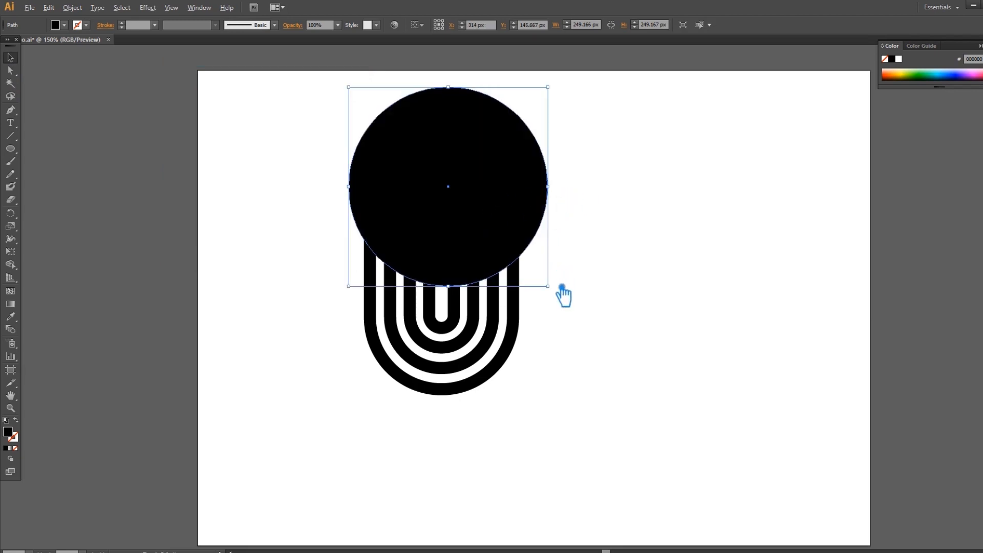
Enlarge the circle about its centre and narrow it from both sides into an oval about 237 × 277 px
{"action": "left_click_drag", "start_coordinate": [558, 292], "coordinate": [569, 302]}
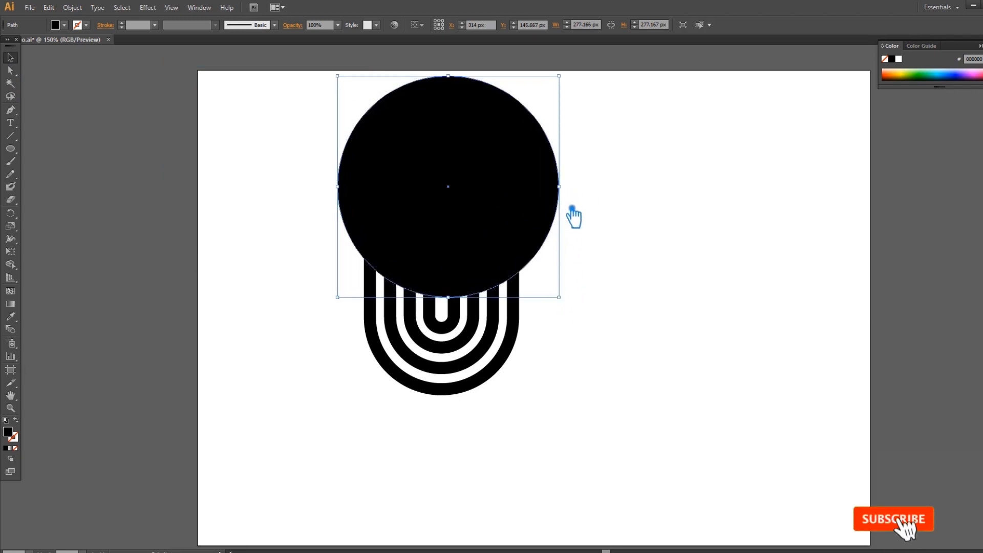
{"action": "left_click_drag", "start_coordinate": [570, 192], "coordinate": [547, 207]}
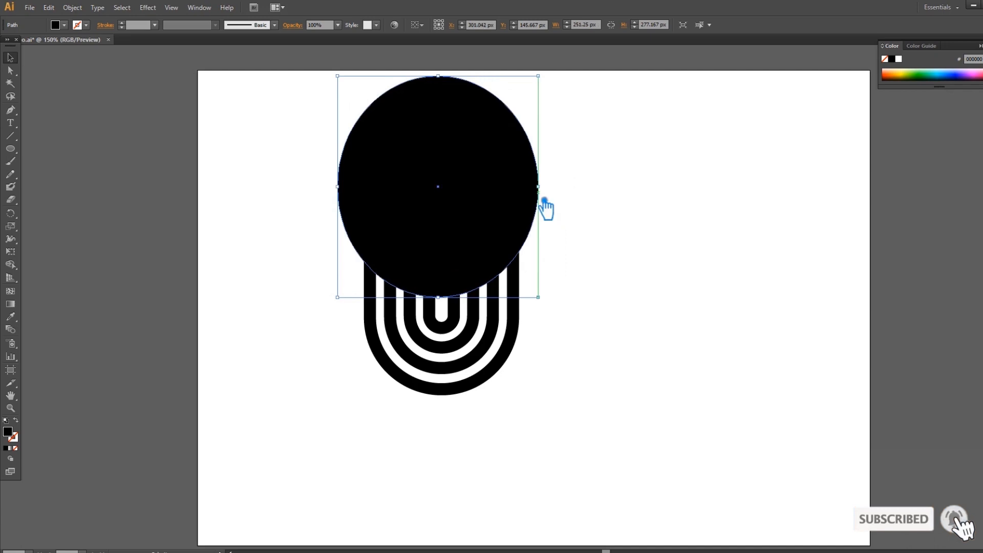
{"action": "left_click_drag", "start_coordinate": [343, 198], "coordinate": [361, 195]}
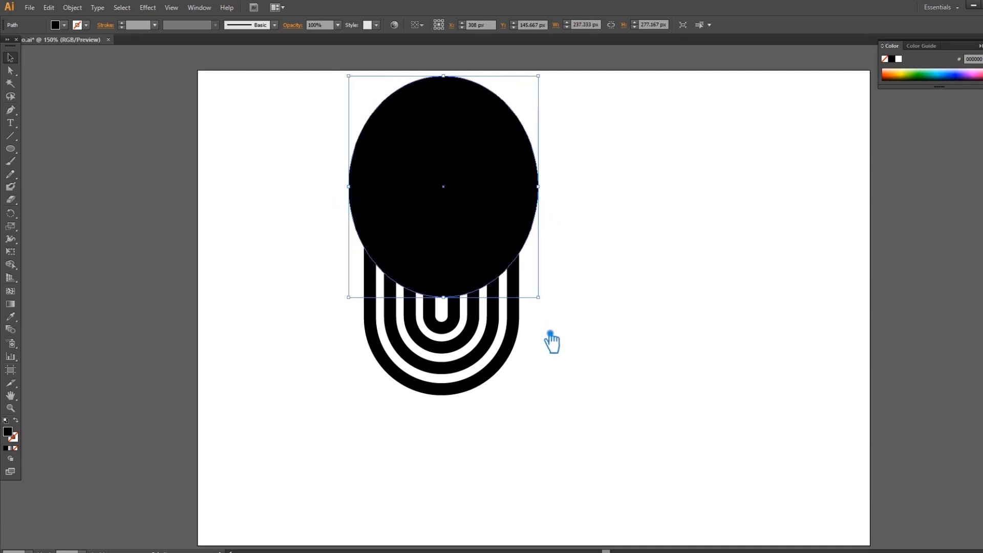
Move the oval straight up about 55 px so it covers less of the U arms
{"action": "key", "text": "Up"}
{"action": "key", "text": "Up"}
{"action": "key", "text": "Up"}
{"action": "key", "text": "Up"}
{"action": "key", "text": "Up"}
{"action": "key", "text": "Up"}
{"action": "key", "text": "Up"}
{"action": "key", "text": "Up"}
{"action": "key", "text": "Up"}
{"action": "key", "text": "Up"}
{"action": "key", "text": "Up"}
{"action": "key", "text": "Up"}
{"action": "key", "text": "Up"}
{"action": "key", "text": "Up"}
{"action": "key", "text": "Up"}
{"action": "key", "text": "Up"}
{"action": "key", "text": "Up"}
{"action": "key", "text": "Up"}
{"action": "key", "text": "Up"}
{"action": "key", "text": "Up"}
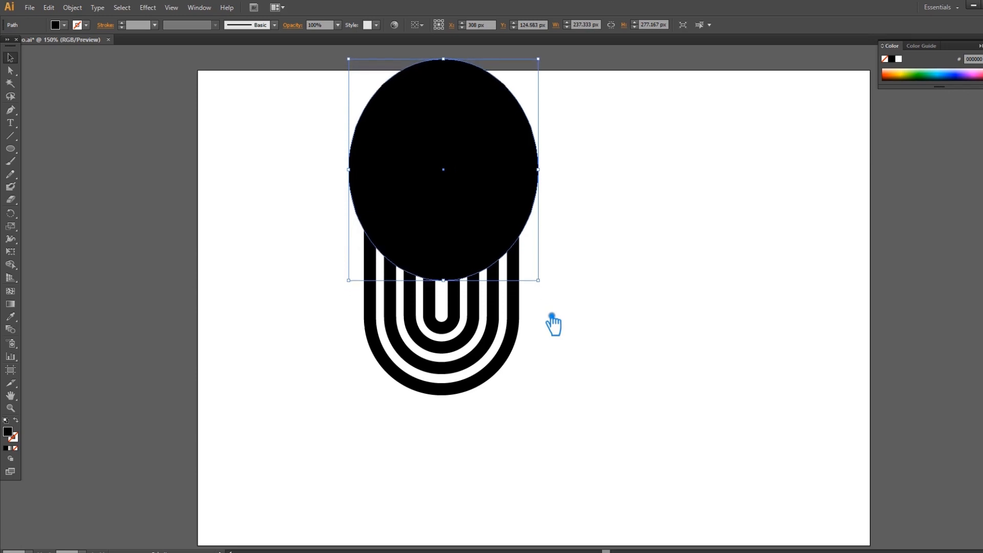
{"action": "key", "text": "Up"}
{"action": "key", "text": "Up"}
{"action": "key", "text": "Up"}
{"action": "key", "text": "Up"}
{"action": "key", "text": "Up"}
{"action": "key", "text": "Up"}
{"action": "key", "text": "Up"}
{"action": "key", "text": "Up"}
{"action": "key", "text": "Up"}
{"action": "key", "text": "Up"}
{"action": "key", "text": "Up"}
{"action": "key", "text": "Up"}
{"action": "key", "text": "Up"}
{"action": "key", "text": "Up"}
{"action": "key", "text": "Up"}
{"action": "key", "text": "Up"}
{"action": "key", "text": "Up"}
{"action": "key", "text": "Up"}
{"action": "key", "text": "Up"}
{"action": "key", "text": "Up"}
{"action": "key", "text": "Up"}
{"action": "key", "text": "Up"}
{"action": "key", "text": "Up"}
{"action": "key", "text": "Up"}
{"action": "key", "text": "Up"}
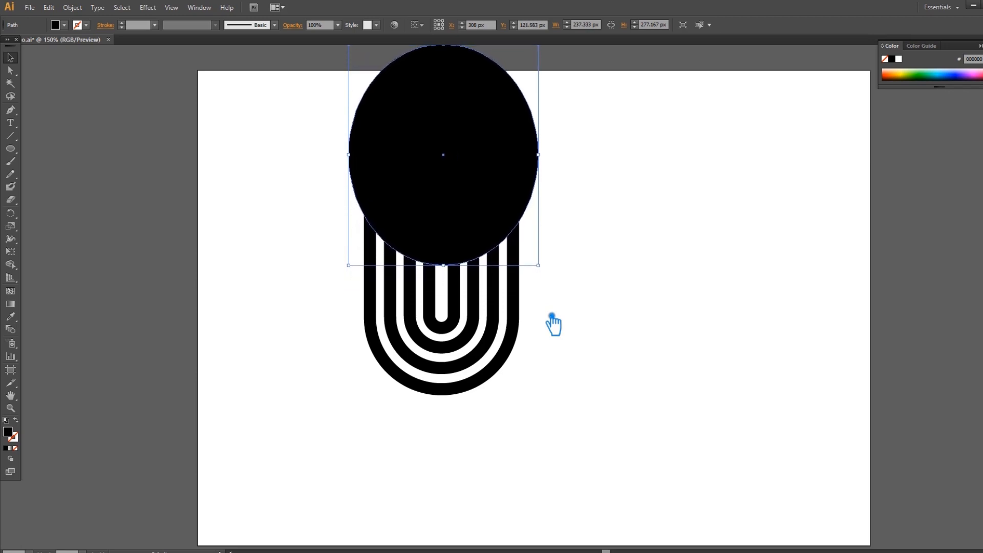
{"action": "key", "text": "Up"}
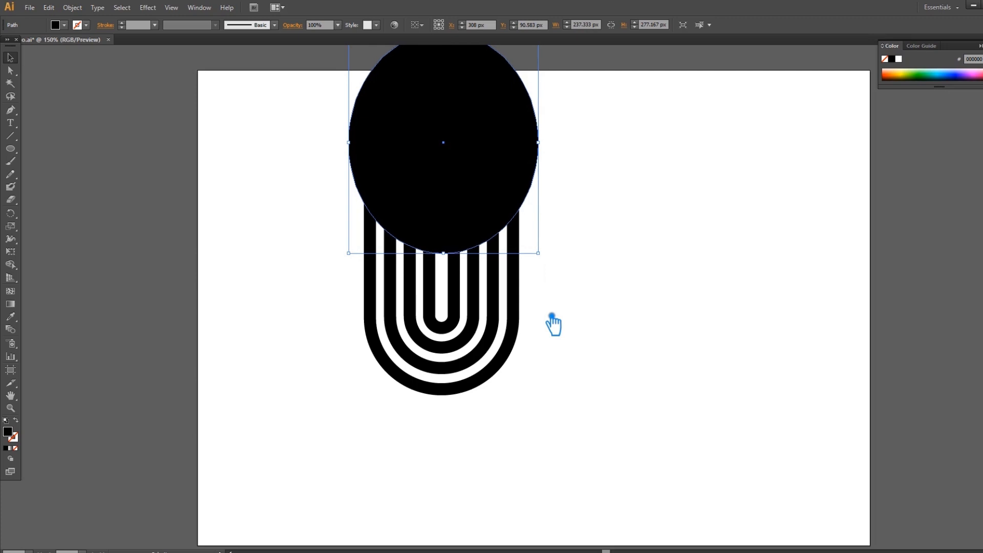
Nudge the oval up a further 11 px over the U arms
{"action": "left_click", "coordinate": [574, 349]}
{"action": "left_click_drag", "start_coordinate": [565, 396], "coordinate": [232, 148]}
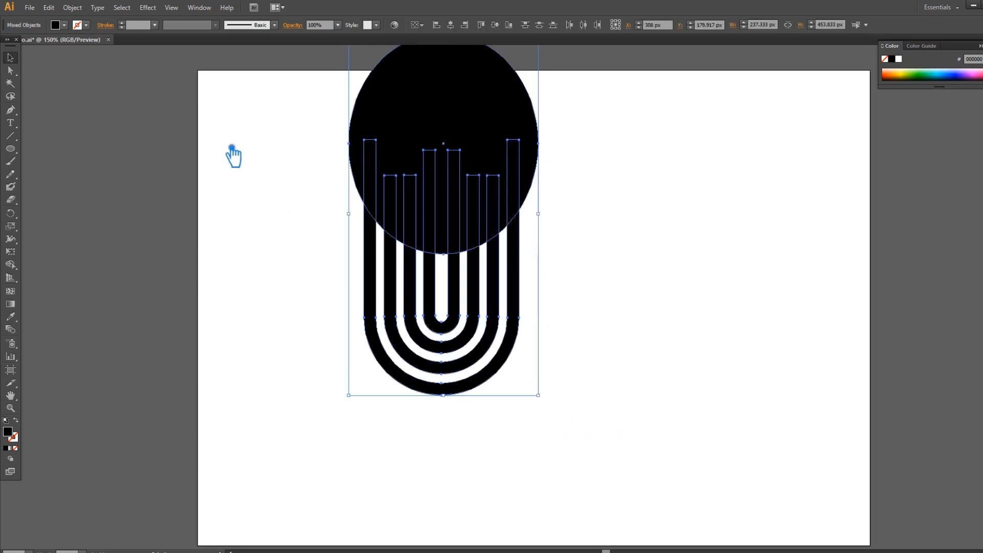
{"action": "left_click", "coordinate": [737, 259]}
{"action": "left_click", "coordinate": [463, 135]}
{"action": "key", "text": "Up"}
{"action": "key", "text": "shift+Up"}
Align the oval and all the U shapes to a common horizontal centre
{"action": "left_click_drag", "start_coordinate": [593, 395], "coordinate": [269, 287]}
{"action": "left_click", "coordinate": [632, 308]}
{"action": "left_click_drag", "start_coordinate": [631, 307], "coordinate": [313, 136]}
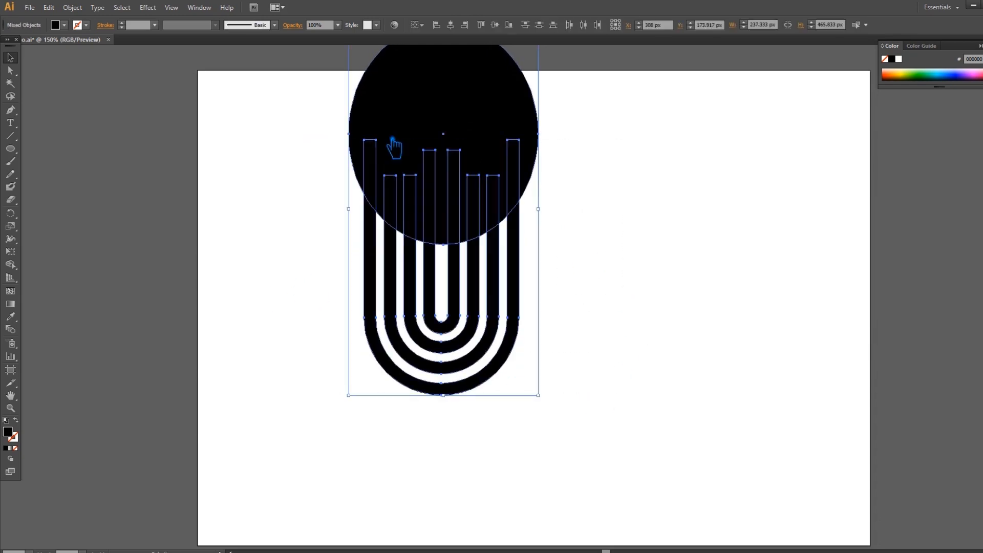
{"action": "left_click", "coordinate": [451, 25]}
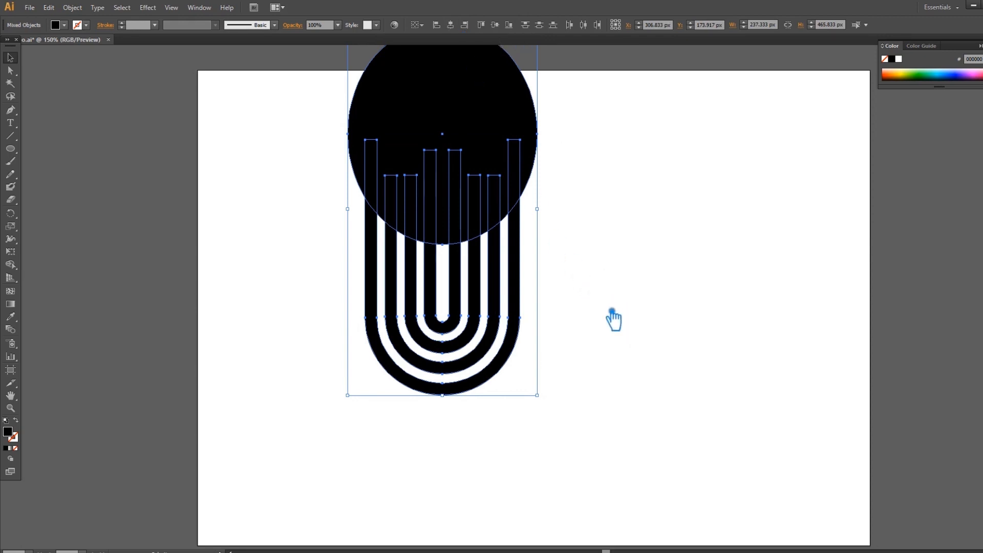
{"action": "left_click", "coordinate": [613, 320]}
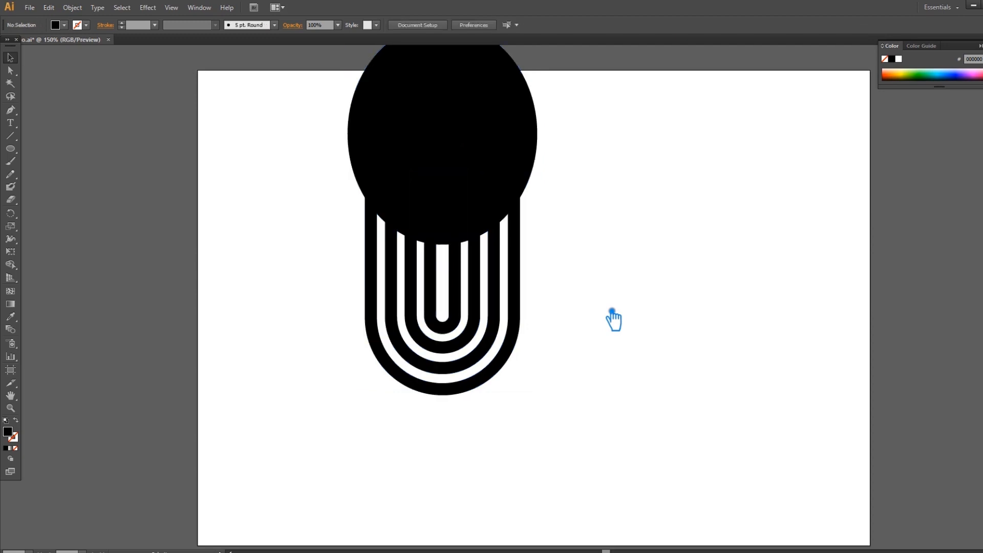
Offset the oval's path outward by 12 px with Miter joins, previewing the result
{"action": "left_click", "coordinate": [487, 140]}
{"action": "left_click", "coordinate": [72, 8]}
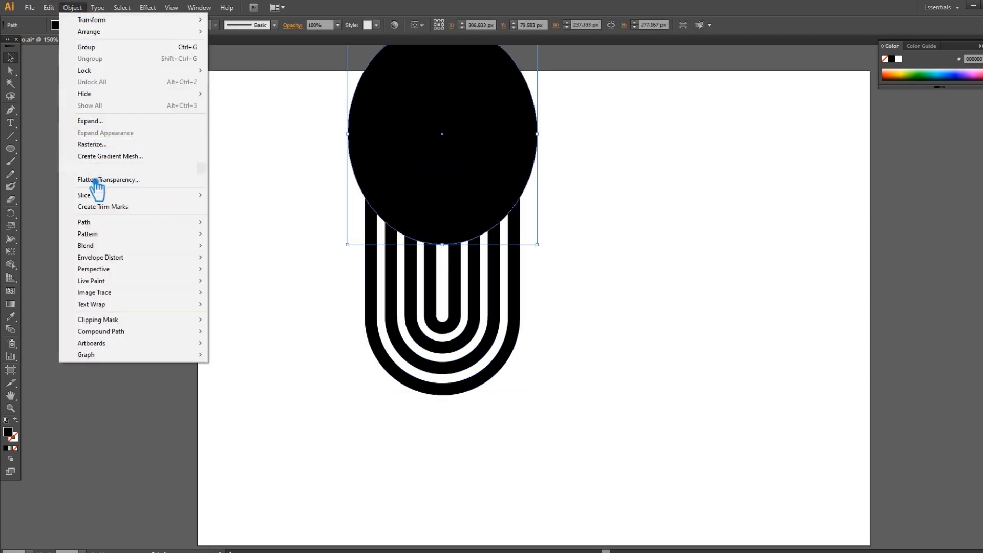
{"action": "mouse_move", "coordinate": [119, 224]}
{"action": "left_click", "coordinate": [250, 261]}
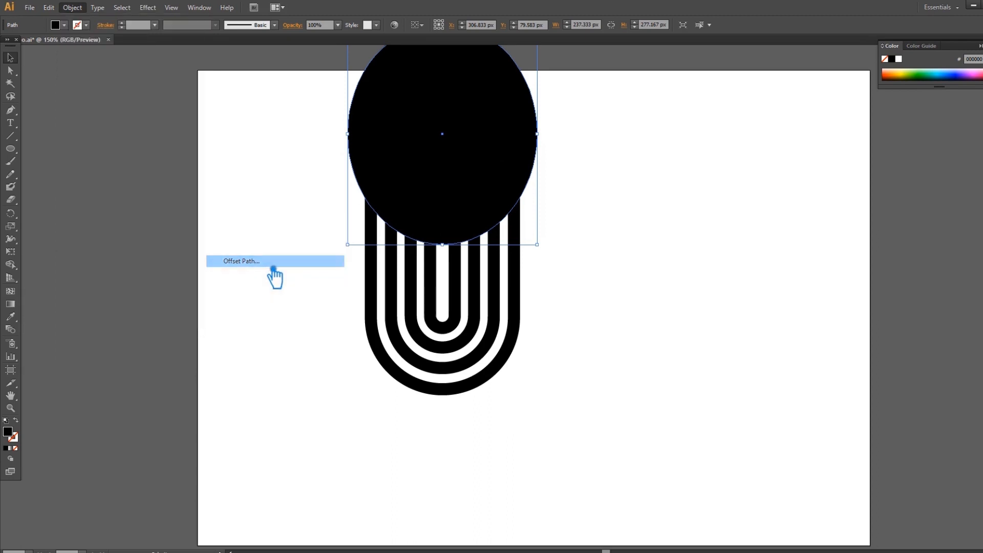
{"action": "left_click", "coordinate": [642, 243]}
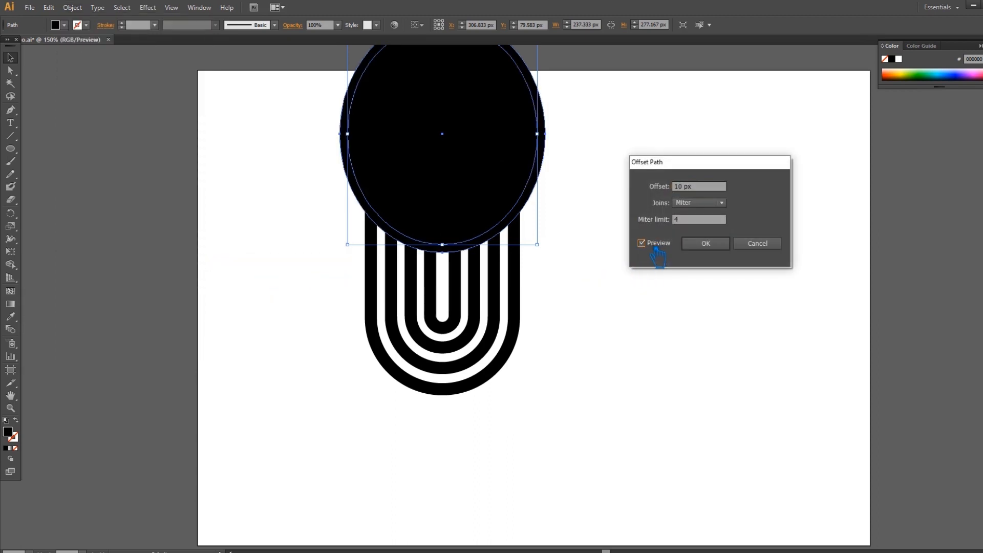
{"action": "left_click", "coordinate": [691, 188]}
{"action": "type", "text": "12"}
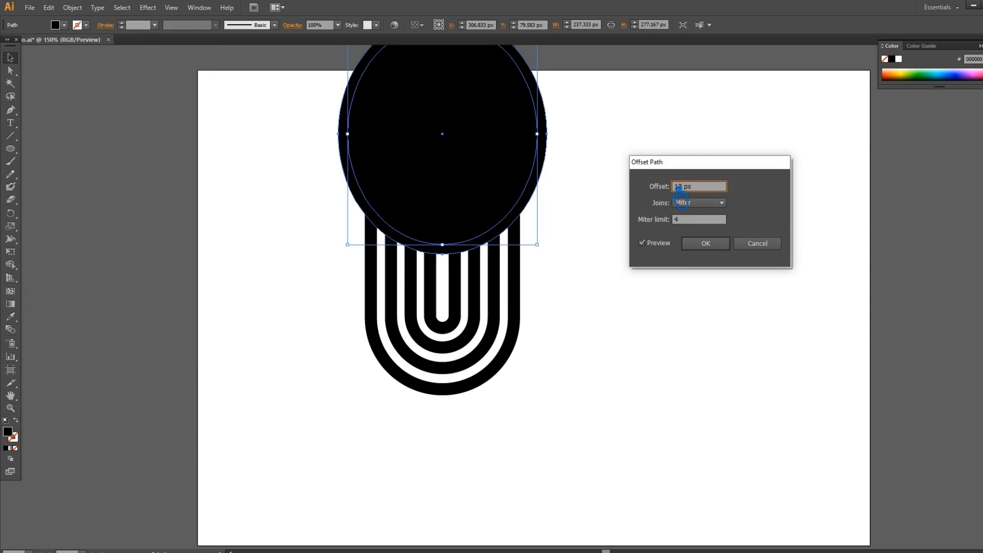
{"action": "left_click", "coordinate": [722, 244]}
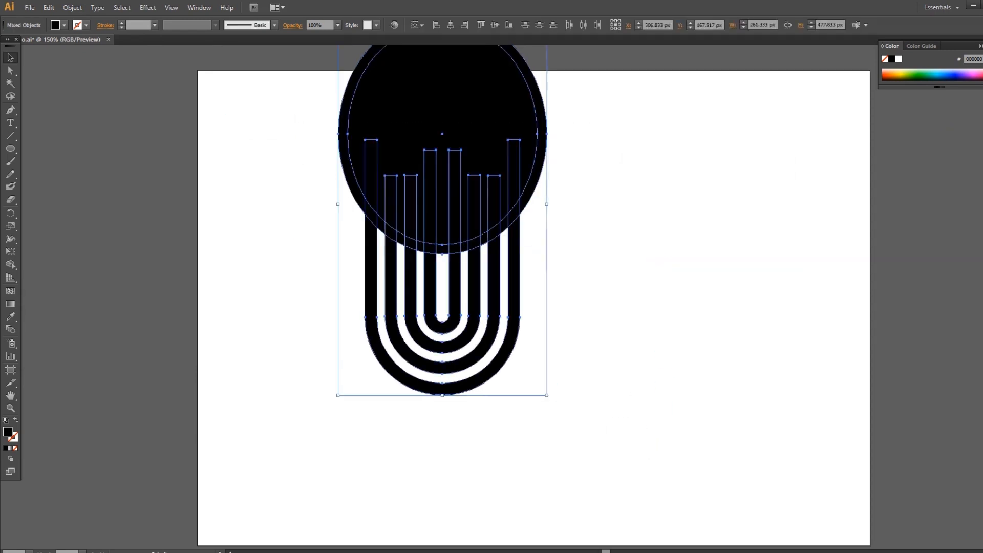
Divide both ovals and the U shapes into separate, ungrouped pieces with Pathfinder and select the inner oval piece
{"action": "key", "text": "ctrl+shift+F9"}
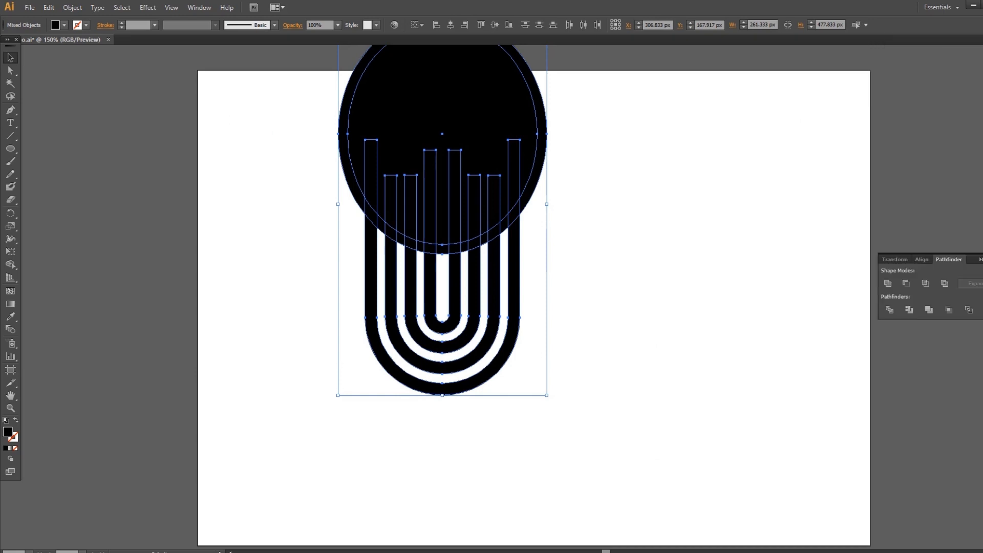
{"action": "left_click", "coordinate": [891, 311]}
{"action": "left_click", "coordinate": [555, 163]}
{"action": "right_click", "coordinate": [478, 125]}
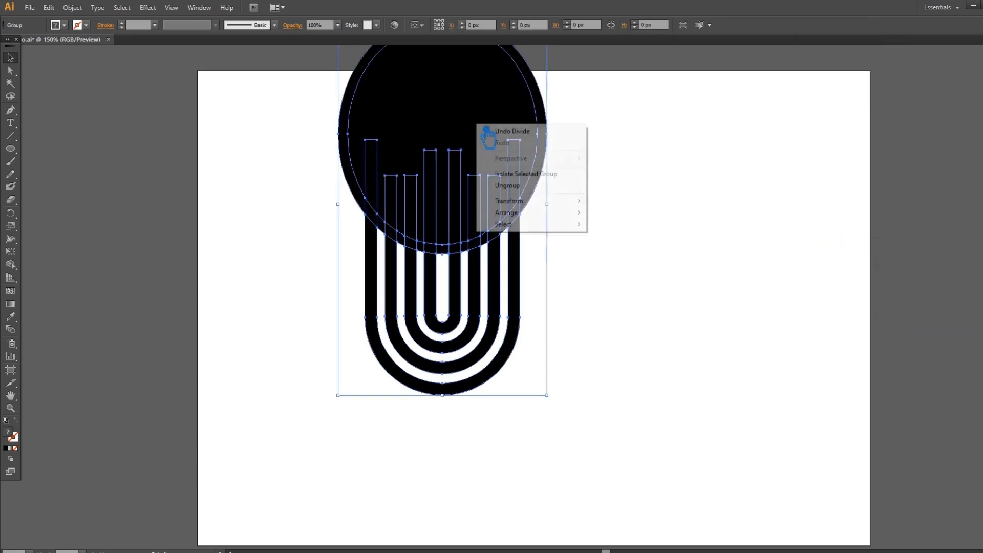
{"action": "left_click", "coordinate": [512, 186]}
{"action": "left_click", "coordinate": [437, 114]}
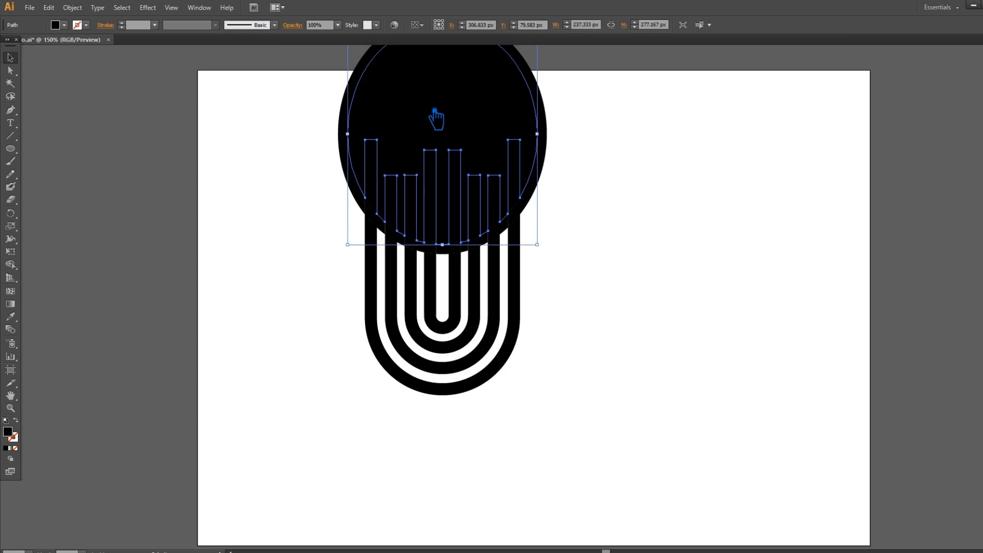
Delete the inner oval piece, the U-arm pieces lying inside it and the oval ring outside the arms
{"action": "key", "text": "Delete"}
{"action": "left_click", "coordinate": [434, 166]}
{"action": "key", "text": "Delete"}
{"action": "left_click", "coordinate": [373, 172]}
{"action": "key", "text": "Delete"}
{"action": "left_click", "coordinate": [391, 184]}
{"action": "key", "text": "Delete"}
{"action": "left_click", "coordinate": [410, 196]}
{"action": "key", "text": "Delete"}
{"action": "left_click", "coordinate": [462, 200]}
{"action": "key", "text": "Delete"}
{"action": "left_click", "coordinate": [478, 208]}
{"action": "key", "text": "Delete"}
{"action": "left_click", "coordinate": [494, 202]}
{"action": "key", "text": "Delete"}
{"action": "left_click", "coordinate": [518, 185]}
{"action": "key", "text": "Delete"}
{"action": "left_click", "coordinate": [538, 183]}
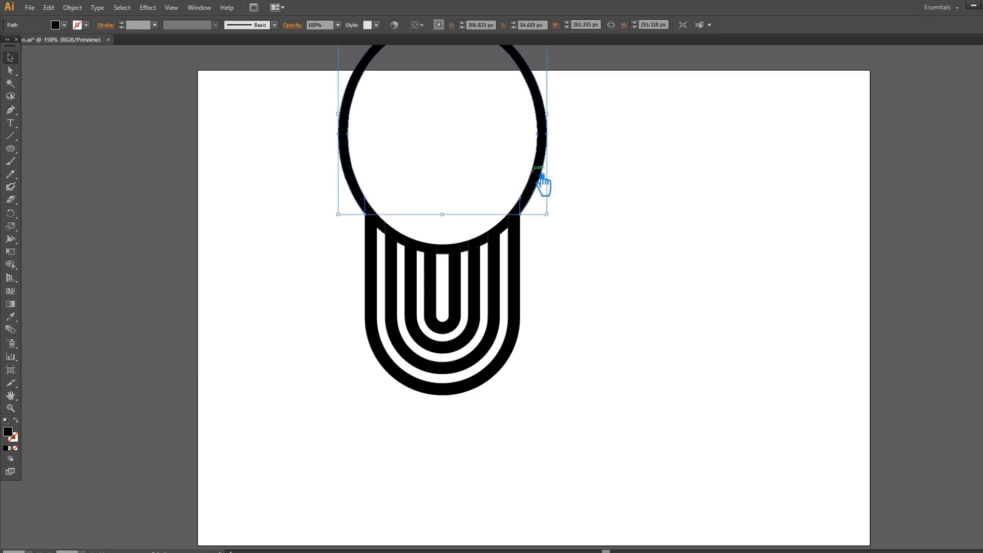
{"action": "key", "text": "Delete"}
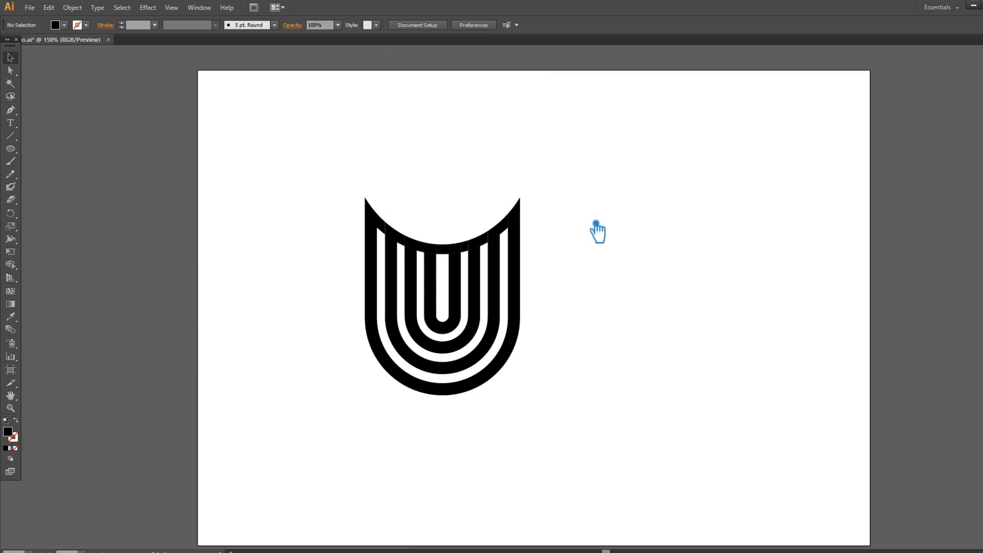
{"action": "left_click", "coordinate": [383, 280]}
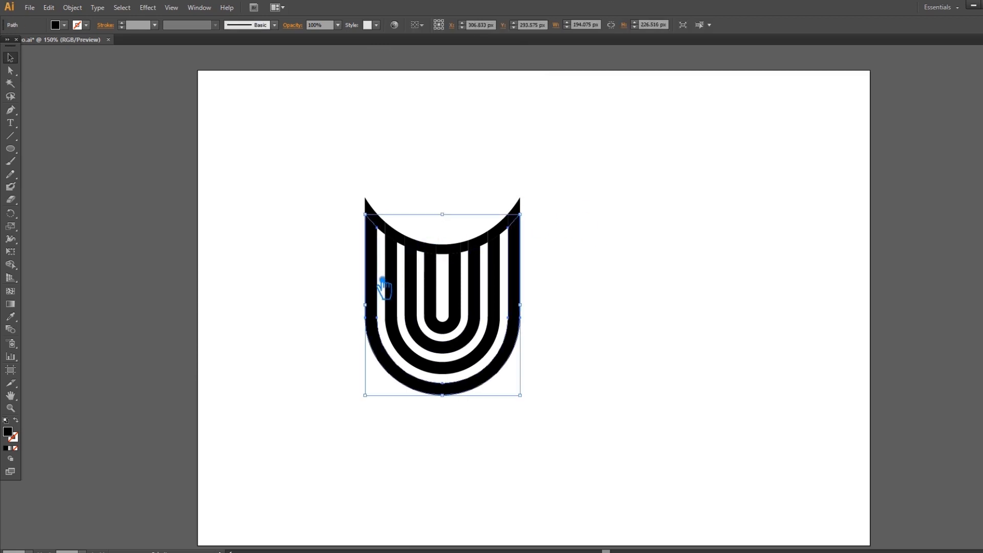
{"action": "key", "text": "Delete"}
{"action": "left_click", "coordinate": [387, 291]}
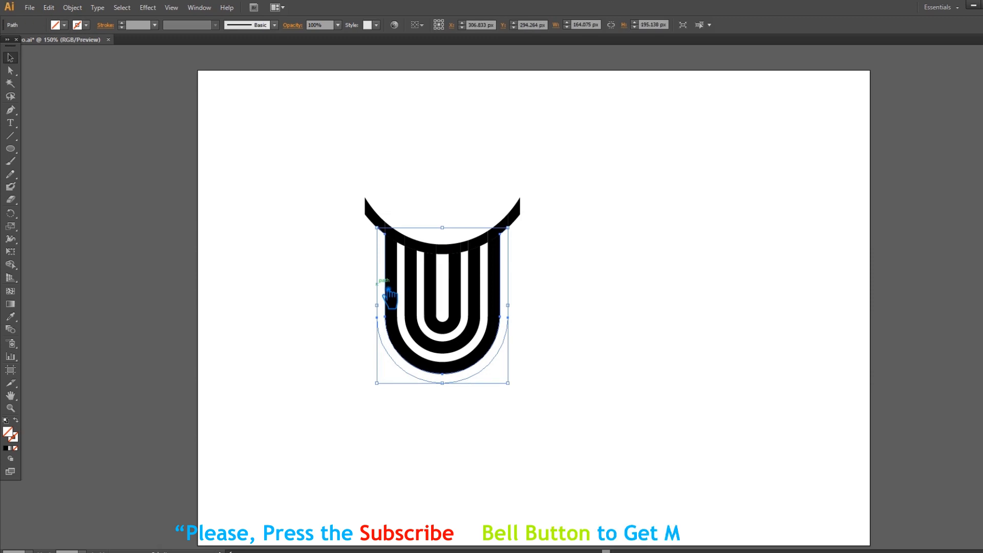
{"action": "key", "text": "Delete"}
{"action": "left_click", "coordinate": [396, 292]}
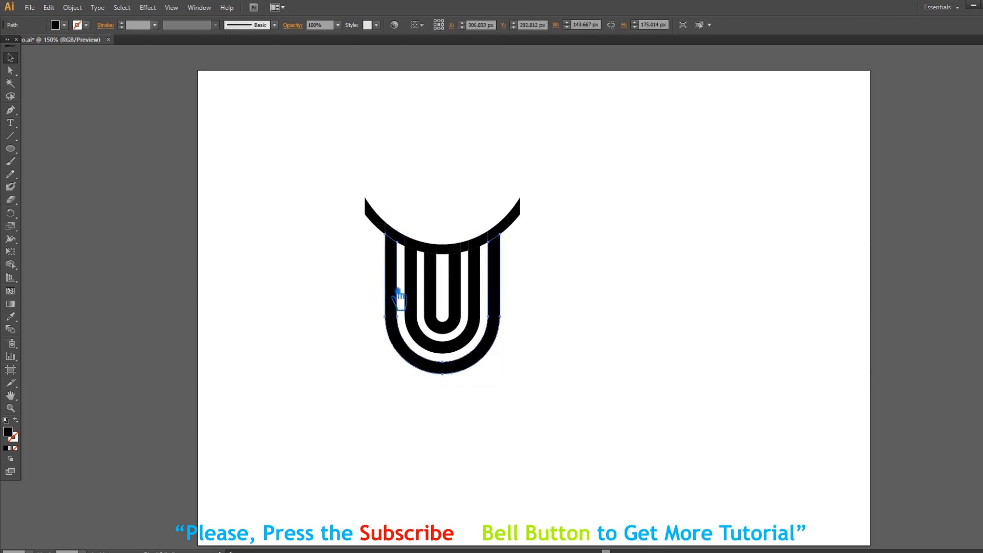
{"action": "key", "text": "Delete"}
{"action": "left_click", "coordinate": [405, 294]}
{"action": "key", "text": "Delete"}
{"action": "left_click", "coordinate": [409, 296]}
{"action": "key", "text": "Delete"}
{"action": "left_click", "coordinate": [423, 301]}
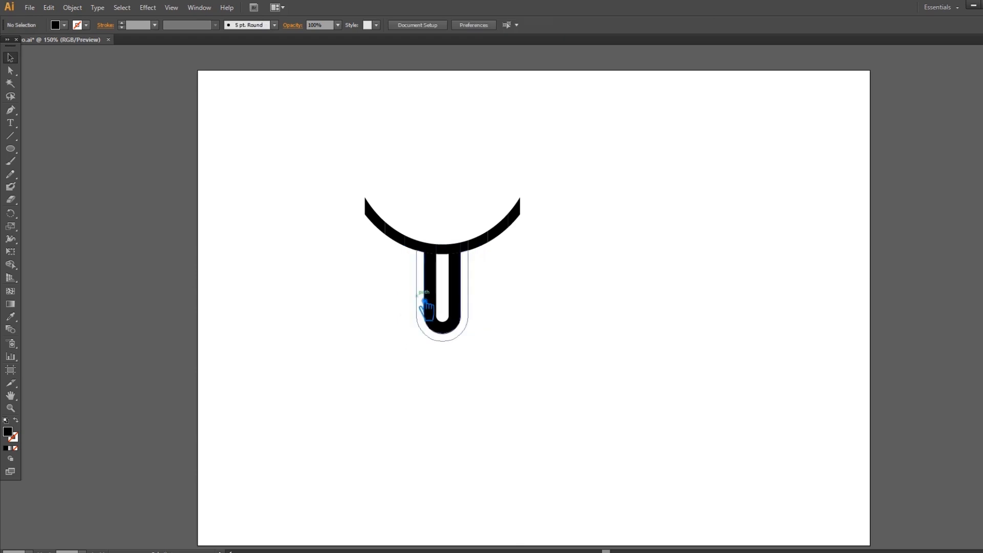
{"action": "left_click", "coordinate": [424, 302]}
{"action": "key", "text": "Delete"}
{"action": "left_click", "coordinate": [439, 306]}
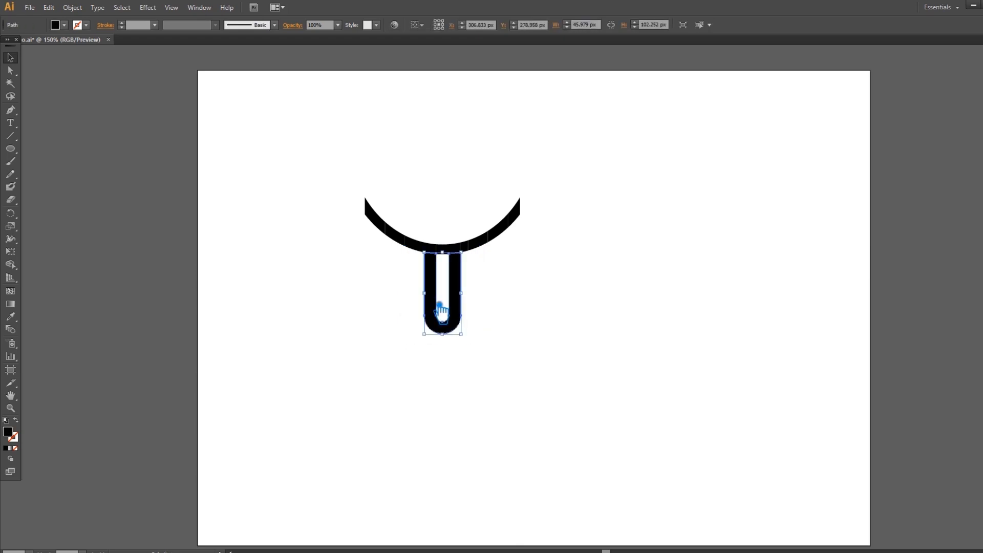
{"action": "key", "text": "Delete"}
{"action": "left_click", "coordinate": [445, 307]}
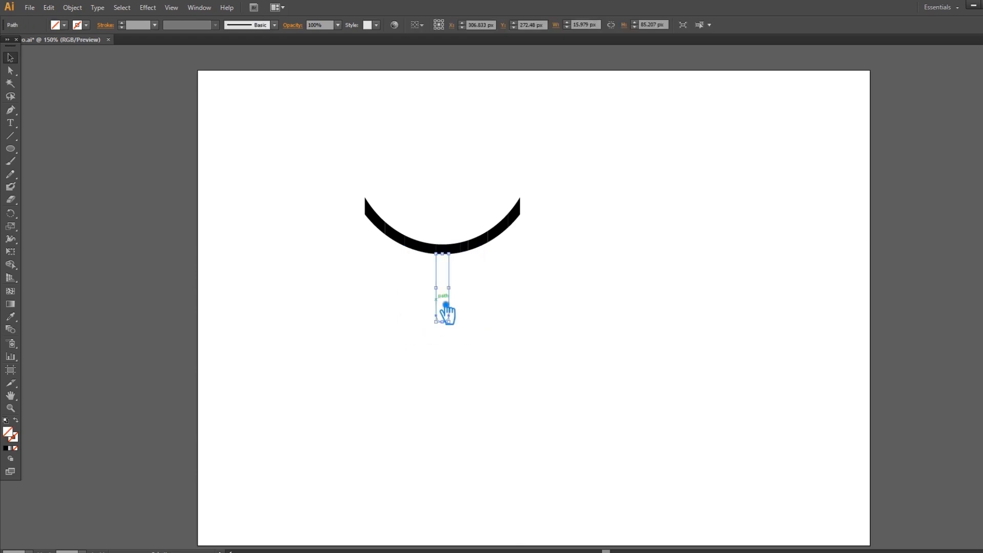
{"action": "key", "text": "Delete"}
{"action": "key", "text": "ctrl+z"}
{"action": "key", "text": "ctrl+z"}
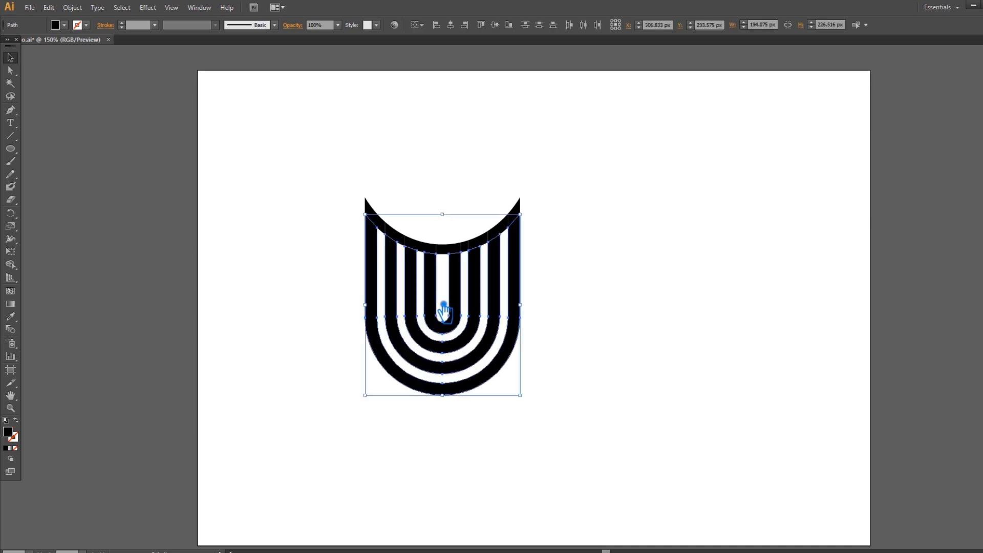
Combine all pieces of the curved band across the U arms into one shape with Pathfinder, excluding the U shapes
{"action": "left_click", "coordinate": [597, 270]}
{"action": "left_click_drag", "start_coordinate": [571, 277], "coordinate": [369, 193]}
{"action": "left_click", "coordinate": [458, 352], "text": "shift"}
{"action": "left_click", "coordinate": [456, 372], "text": "shift"}
{"action": "left_click", "coordinate": [462, 391], "text": "shift"}
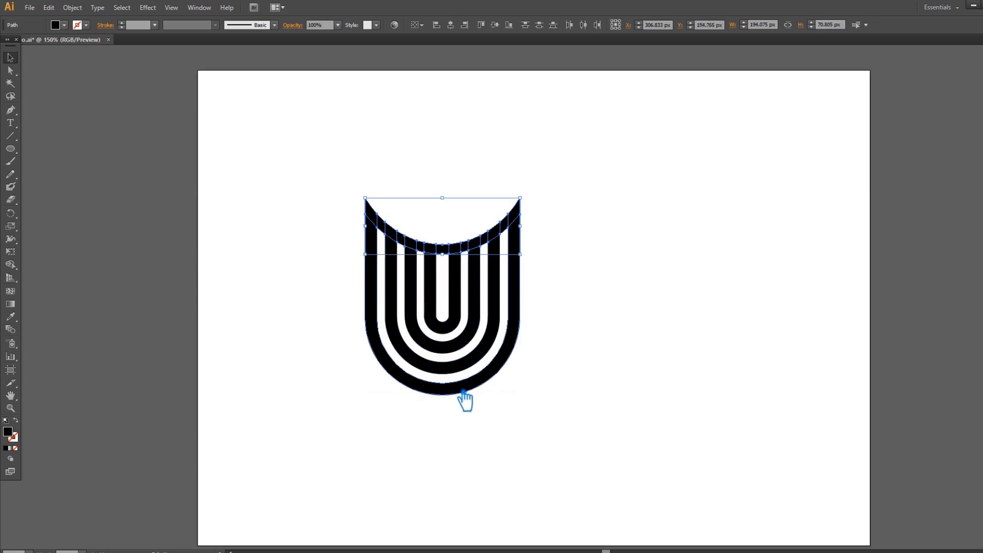
{"action": "key", "text": "shift+ctrl+F9"}
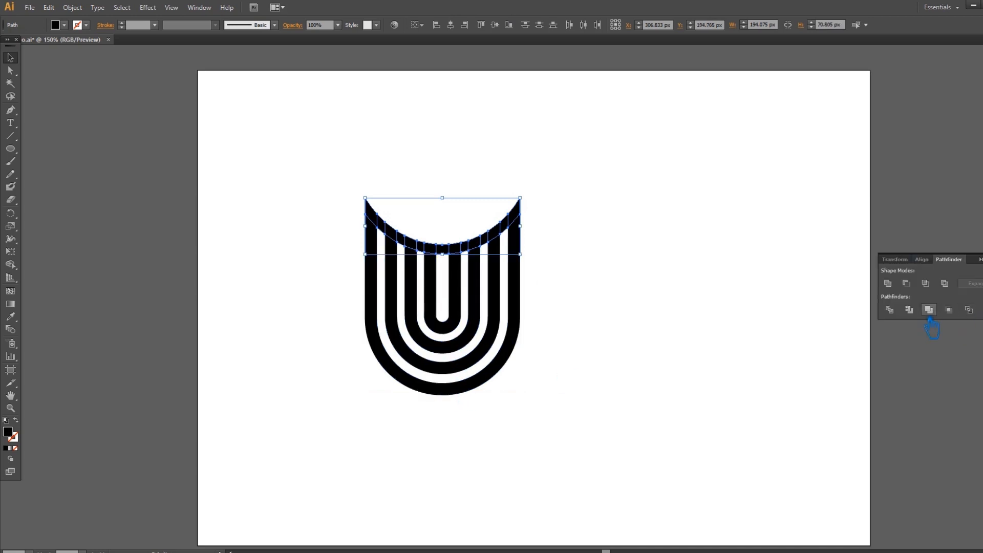
{"action": "left_click", "coordinate": [908, 310]}
{"action": "left_click", "coordinate": [574, 323]}
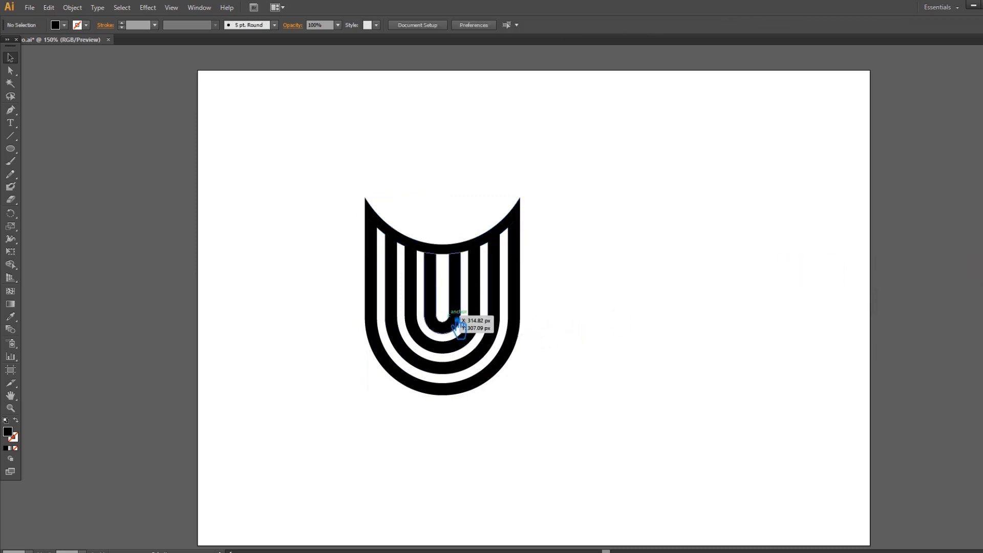
Fill the innermost U with light blue #76CEE5
{"action": "left_click", "coordinate": [457, 322]}
{"action": "double_click", "coordinate": [18, 439]}
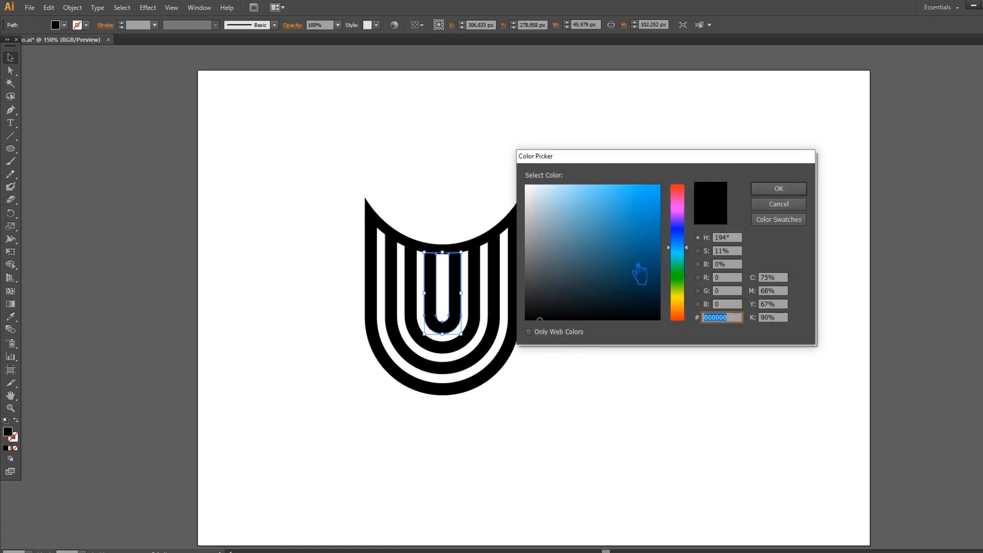
{"action": "left_click_drag", "start_coordinate": [648, 302], "coordinate": [633, 279]}
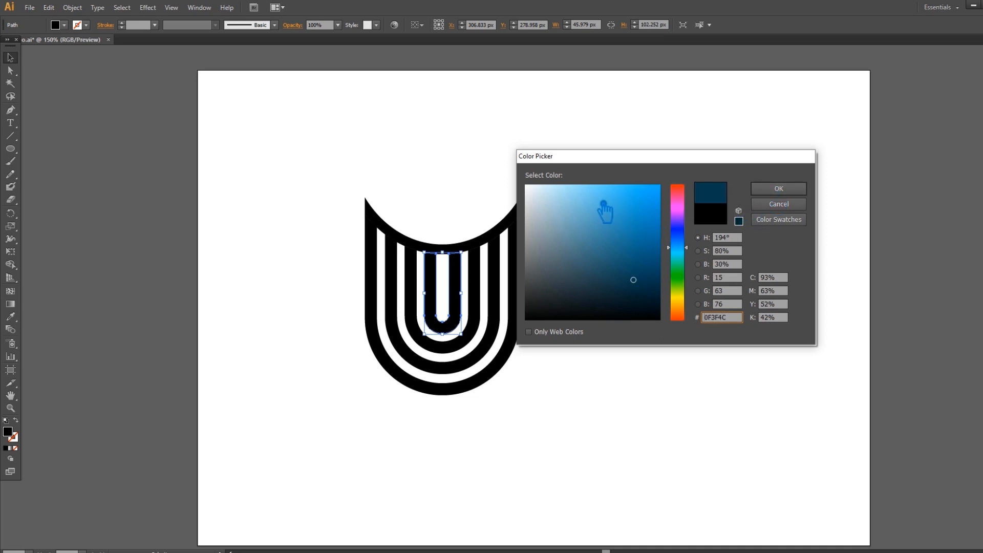
{"action": "left_click", "coordinate": [604, 204]}
{"action": "left_click", "coordinate": [779, 189]}
{"action": "left_click", "coordinate": [746, 201]}
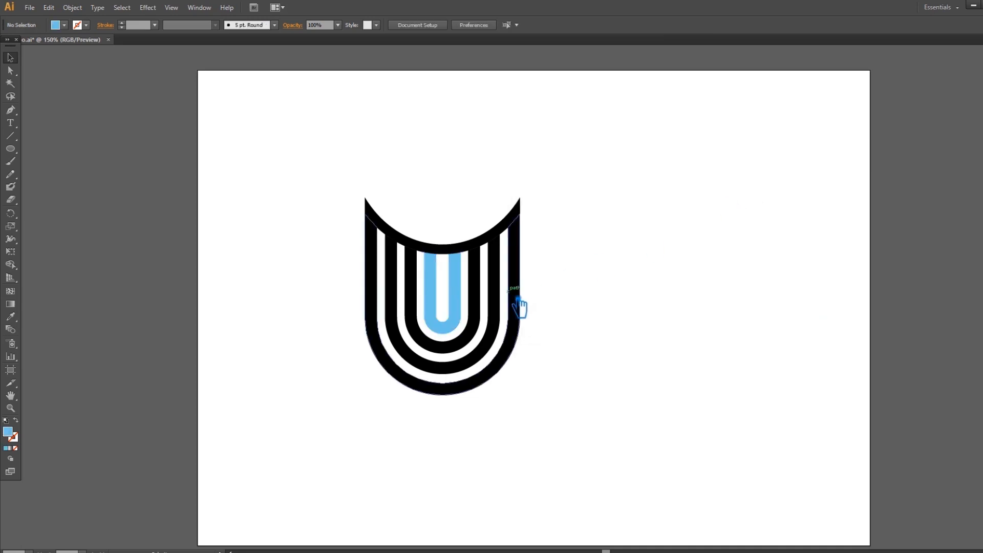
Sample the innermost U's fill onto the second U and darken it to #4EA2B5
{"action": "left_click", "coordinate": [476, 312]}
{"action": "left_click", "coordinate": [11, 316]}
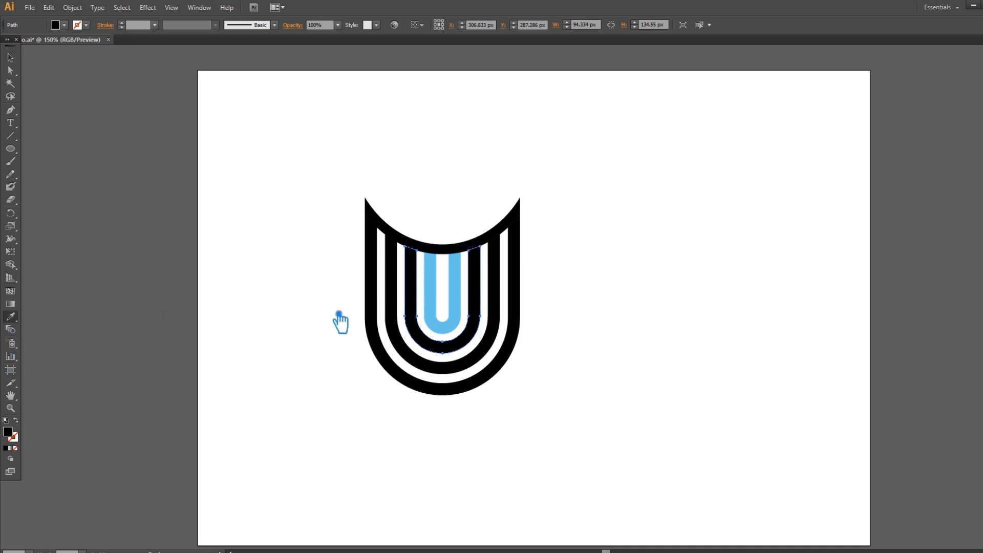
{"action": "left_click", "coordinate": [433, 303]}
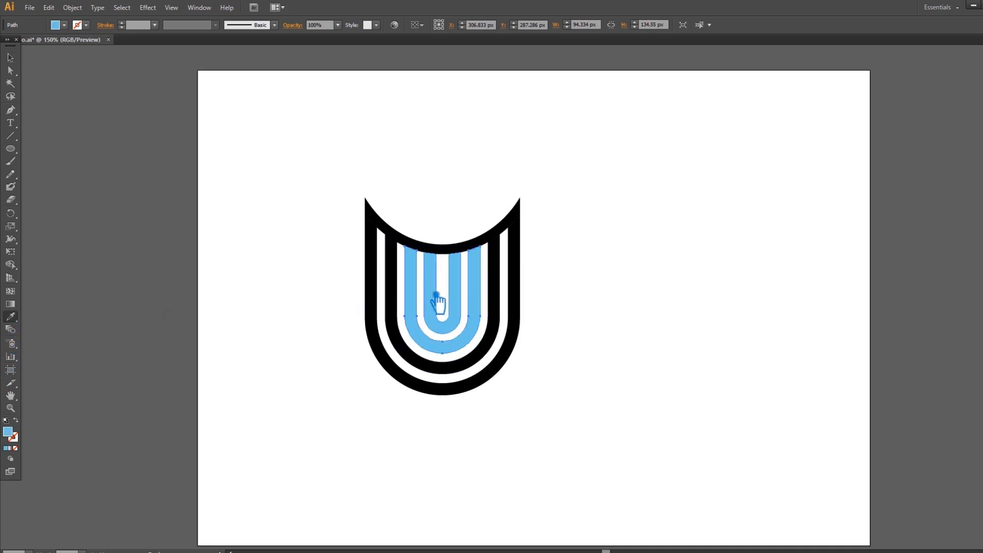
{"action": "double_click", "coordinate": [7, 431]}
{"action": "left_click", "coordinate": [611, 228]}
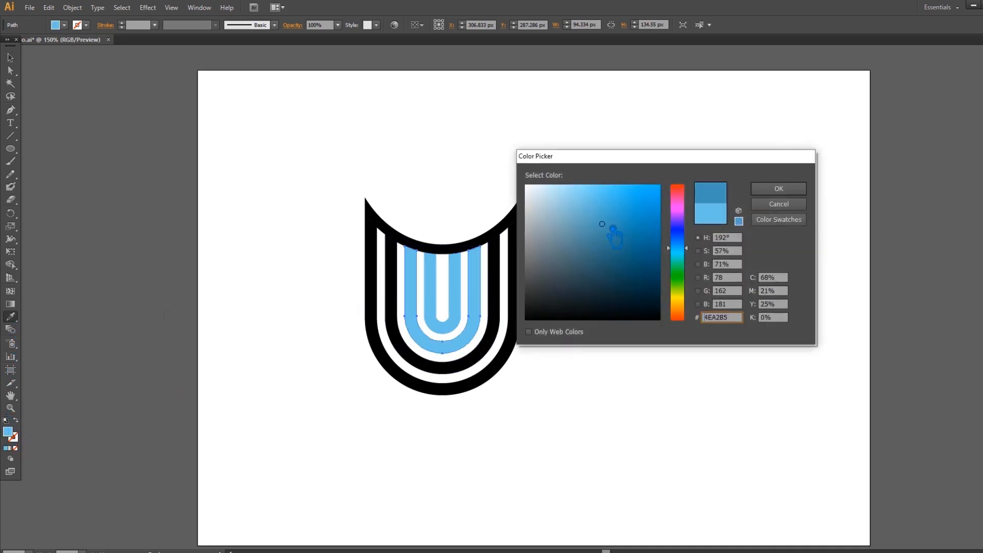
{"action": "left_click", "coordinate": [784, 190]}
Sample the second U's fill onto the third U and darken it to #307D89
{"action": "key", "text": "a"}
{"action": "left_click", "coordinate": [409, 361]}
{"action": "left_click", "coordinate": [11, 317]}
{"action": "left_click", "coordinate": [429, 343]}
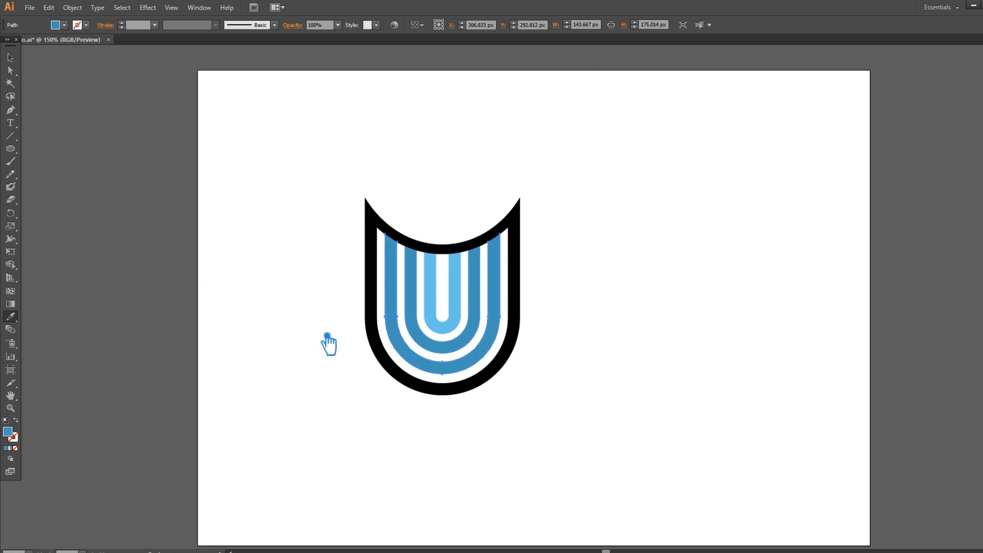
{"action": "double_click", "coordinate": [8, 432]}
{"action": "left_click", "coordinate": [624, 268]}
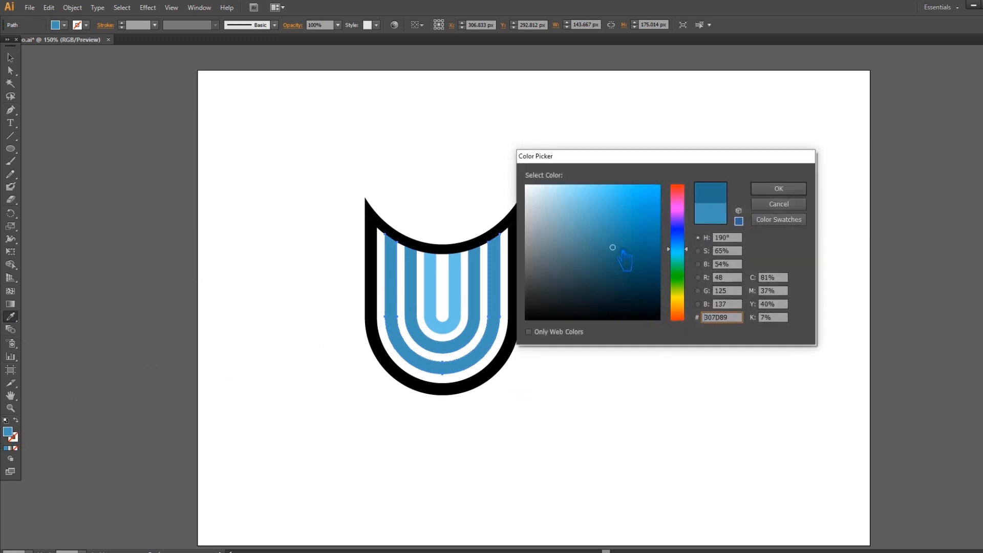
{"action": "left_click", "coordinate": [778, 189]}
Sample the third U's fill onto the outermost U and darken it to a deep navy-teal blue
{"action": "left_click", "coordinate": [10, 58]}
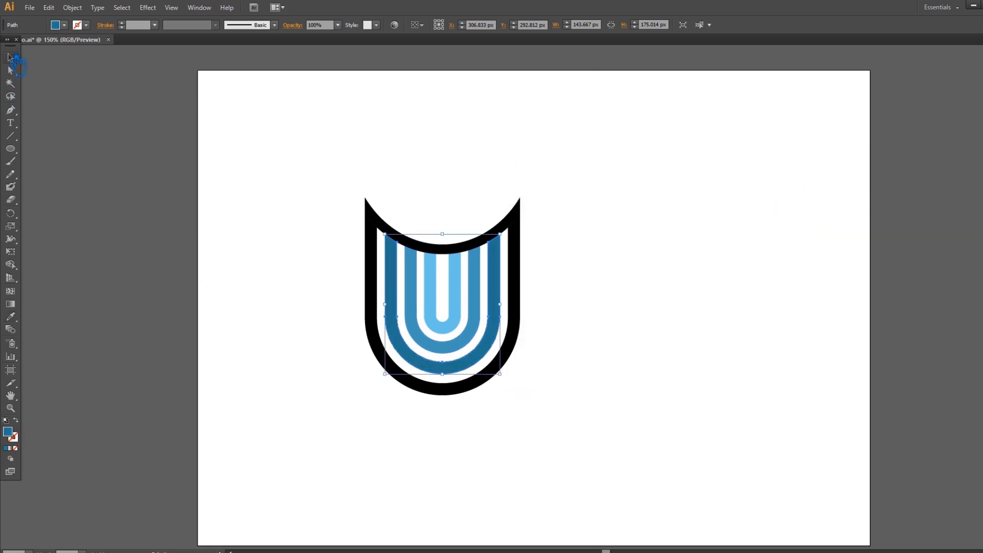
{"action": "left_click", "coordinate": [417, 393]}
{"action": "left_click", "coordinate": [11, 316]}
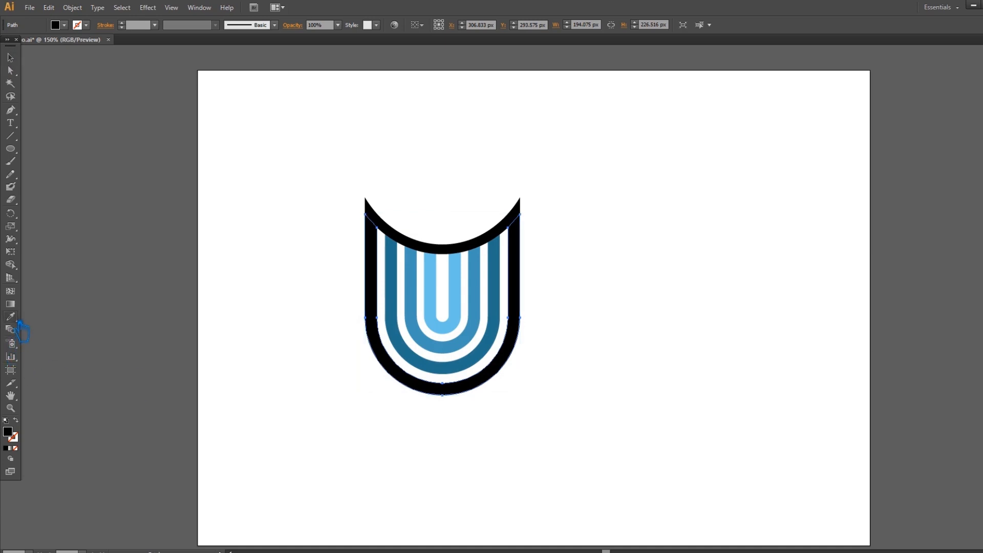
{"action": "left_click", "coordinate": [439, 377]}
{"action": "double_click", "coordinate": [9, 433]}
{"action": "left_click", "coordinate": [617, 260]}
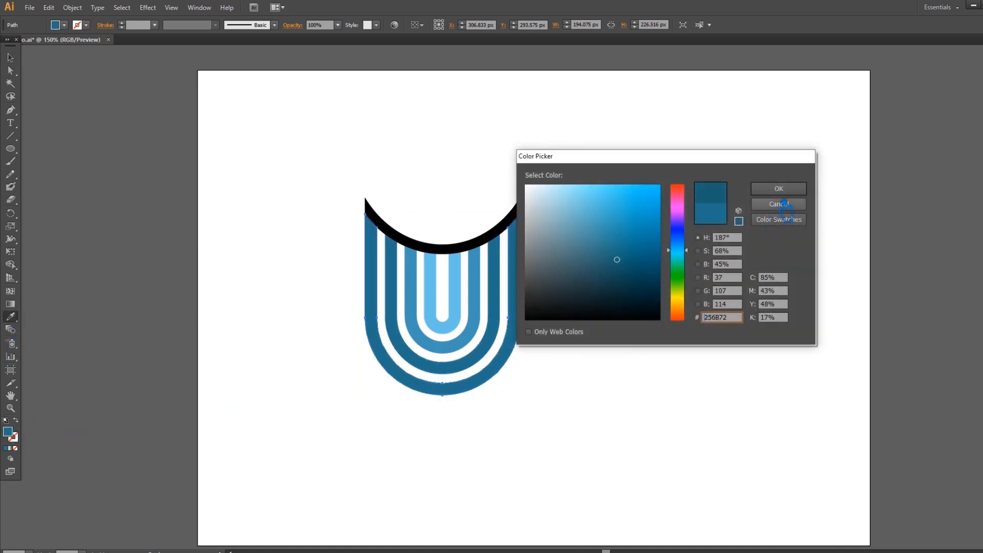
{"action": "left_click", "coordinate": [621, 269]}
{"action": "left_click", "coordinate": [779, 189]}
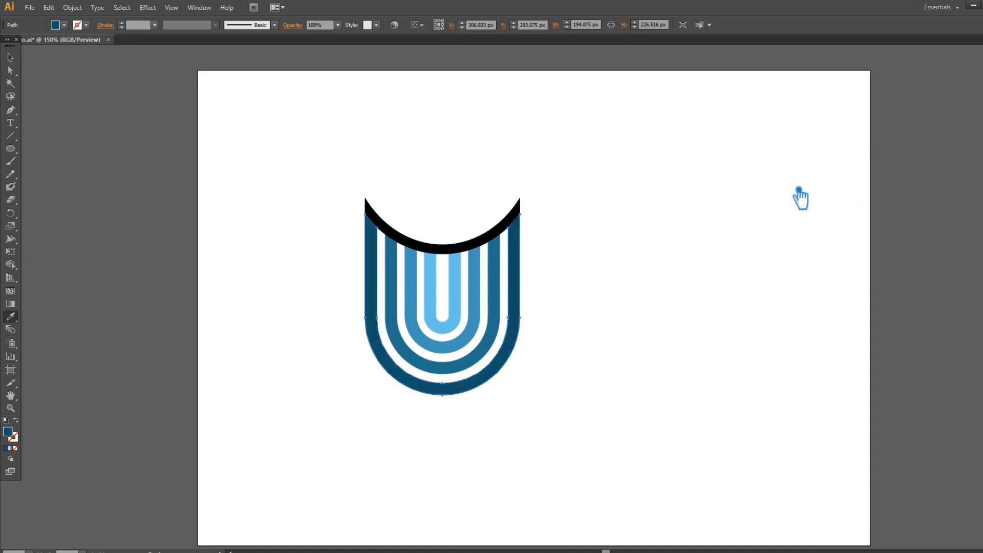
{"action": "left_click", "coordinate": [511, 125]}
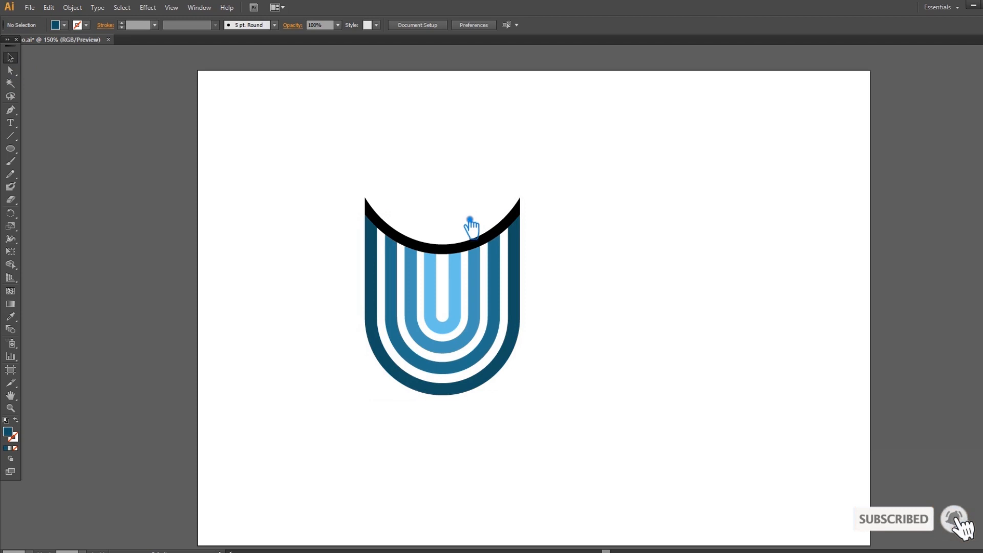
Sample the innermost U's blue onto the curved band and lighten the band's fill to #A6EEFF
{"action": "left_click", "coordinate": [459, 251]}
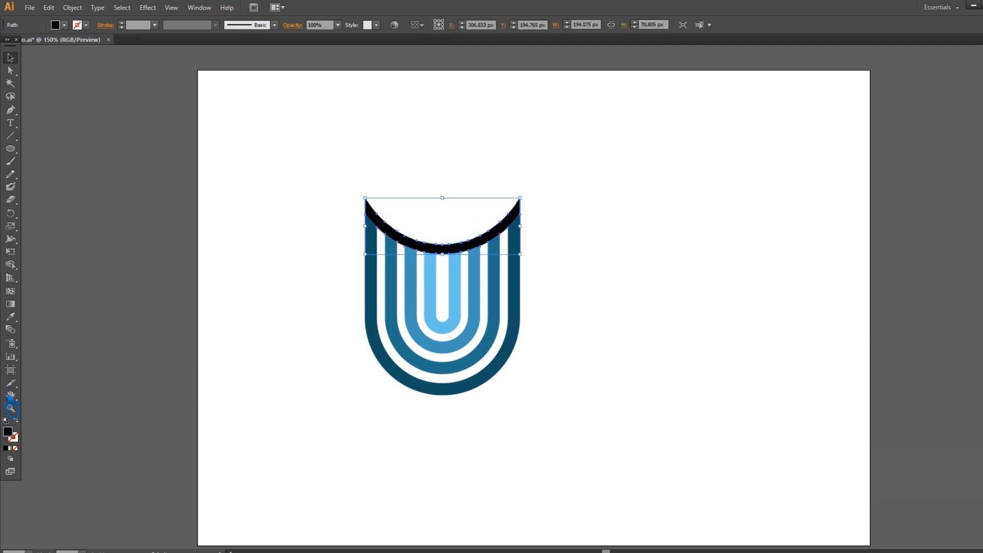
{"action": "left_click", "coordinate": [15, 317]}
{"action": "left_click", "coordinate": [86, 311]}
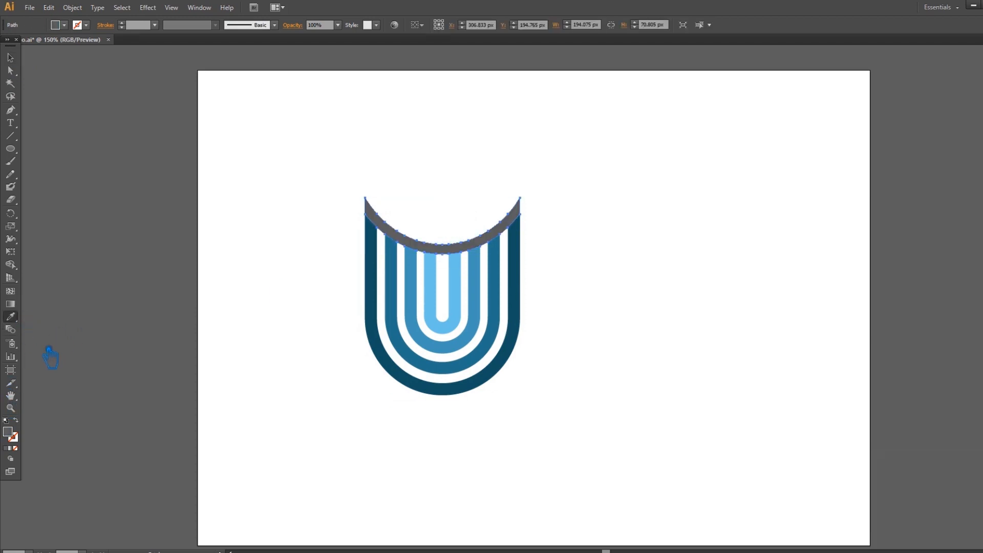
{"action": "left_click", "coordinate": [448, 333]}
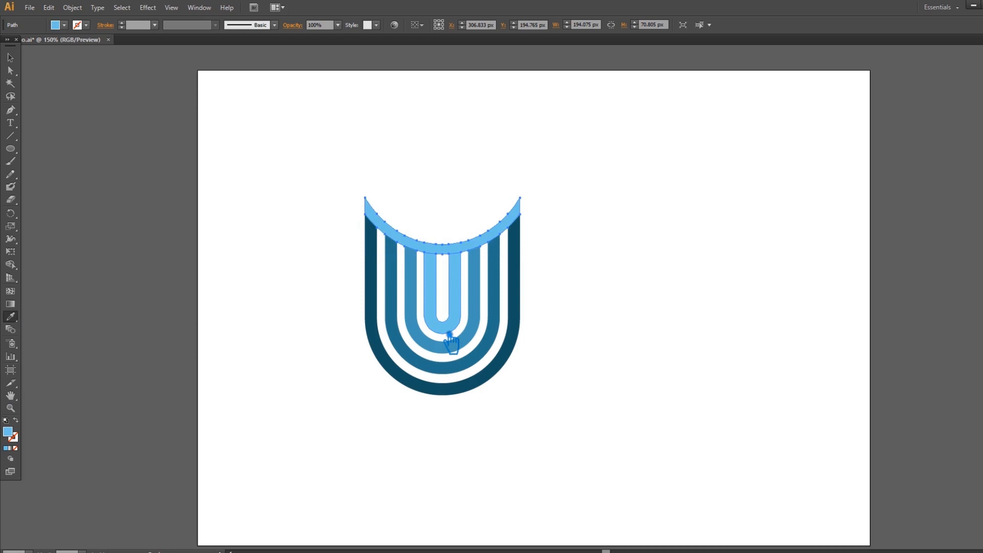
{"action": "left_click", "coordinate": [11, 57]}
{"action": "left_click", "coordinate": [239, 102]}
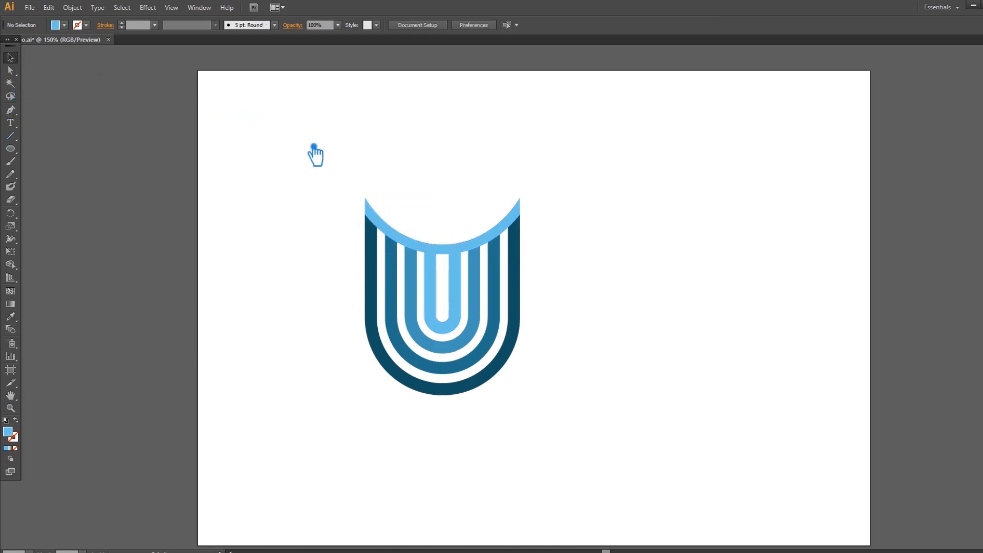
{"action": "left_click", "coordinate": [457, 250]}
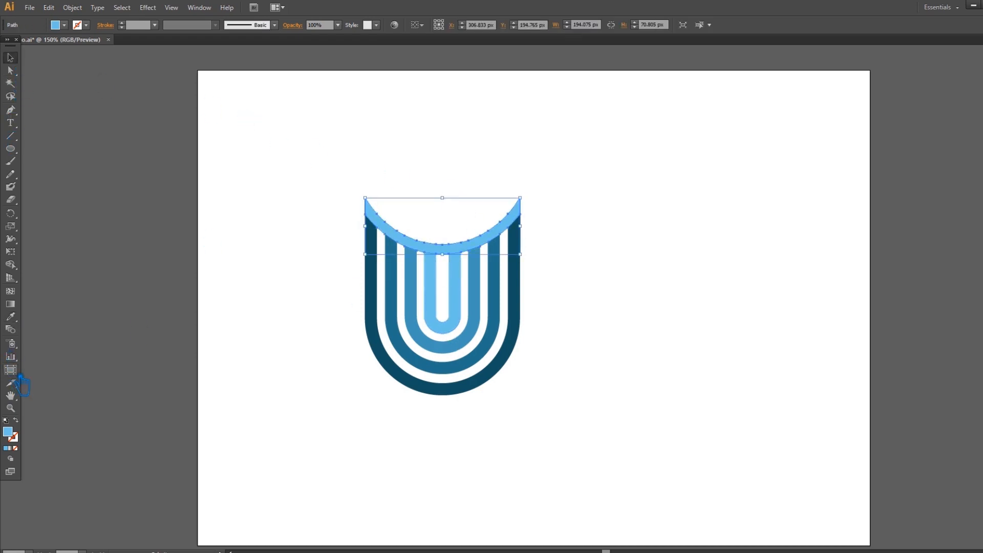
{"action": "double_click", "coordinate": [12, 434]}
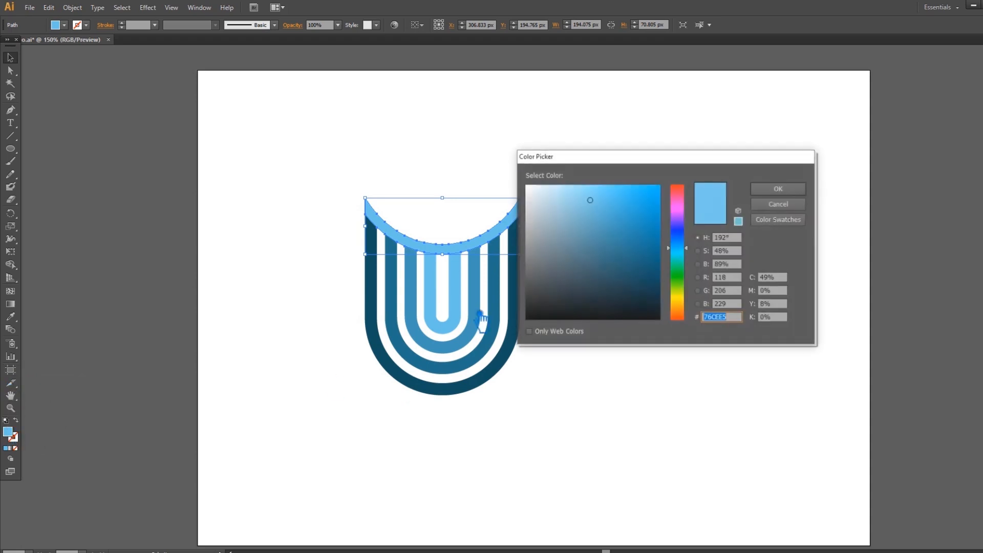
{"action": "left_click_drag", "start_coordinate": [588, 195], "coordinate": [573, 188]}
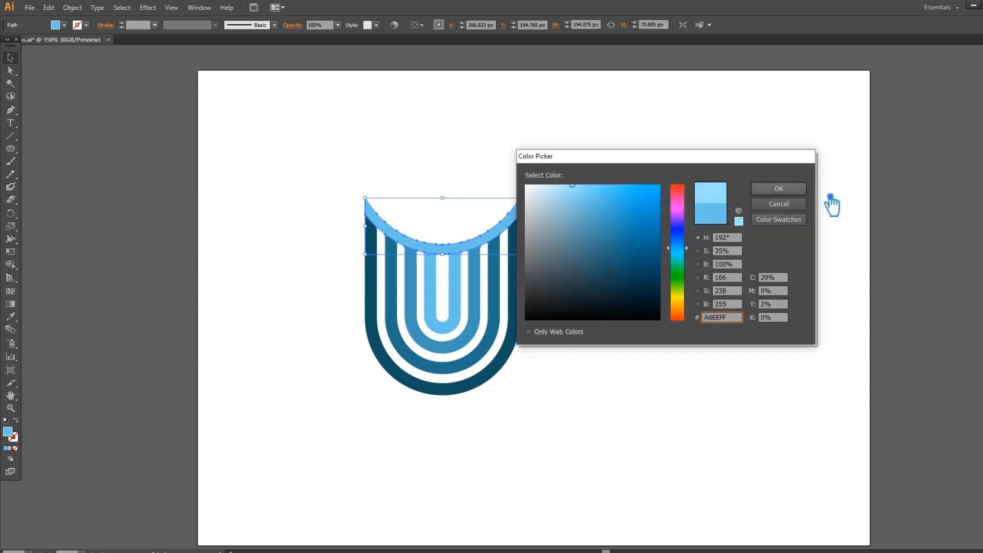
{"action": "left_click", "coordinate": [760, 193]}
{"action": "left_click", "coordinate": [757, 198]}
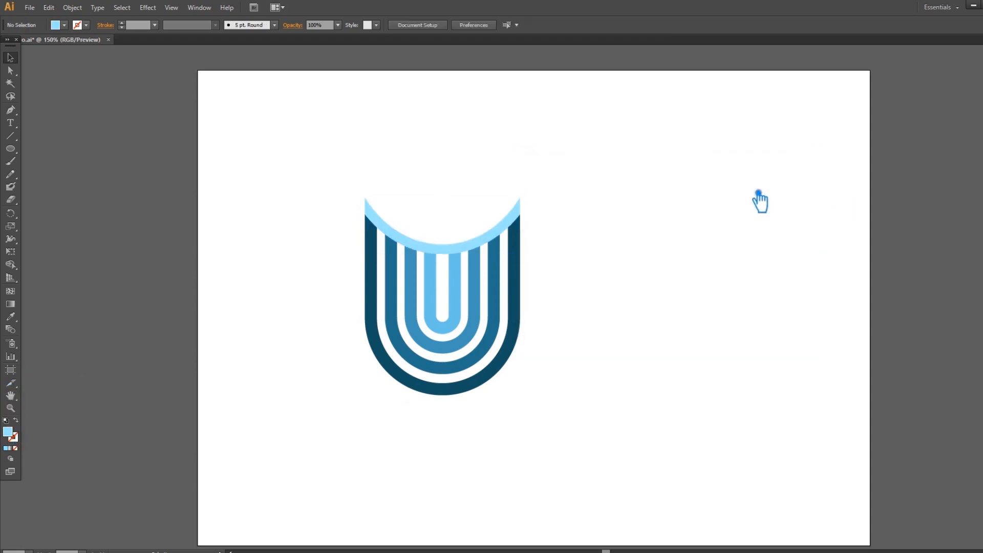
Offset the curved band's path by 6 px with mitered joins
{"action": "left_click", "coordinate": [506, 245]}
{"action": "left_click", "coordinate": [72, 8]}
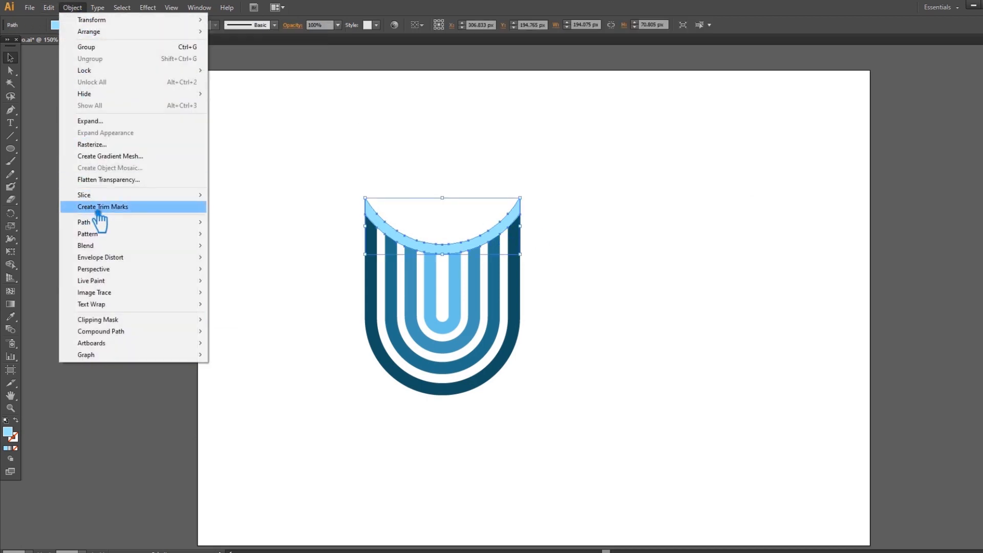
{"action": "mouse_move", "coordinate": [153, 221]}
{"action": "left_click", "coordinate": [278, 264]}
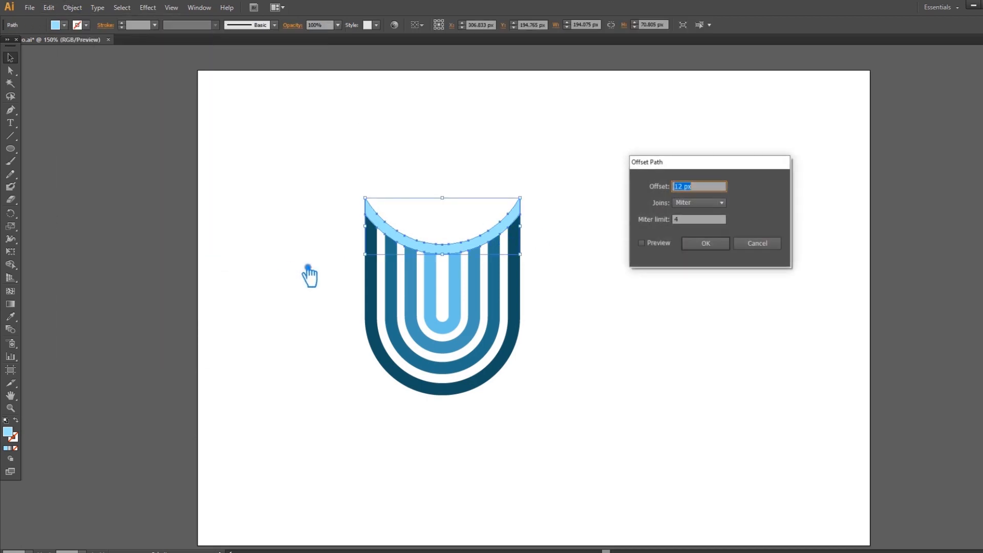
{"action": "left_click", "coordinate": [642, 243]}
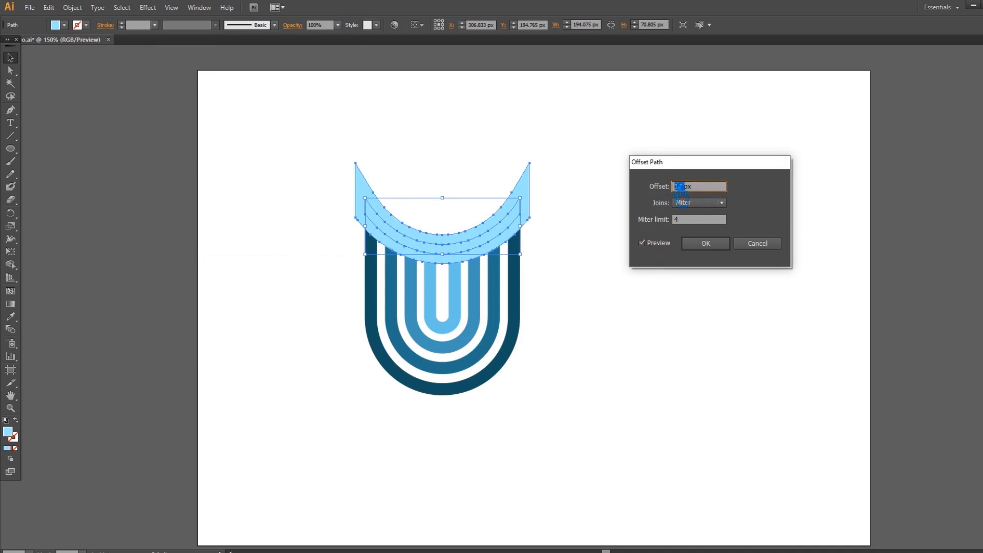
{"action": "type", "text": "6"}
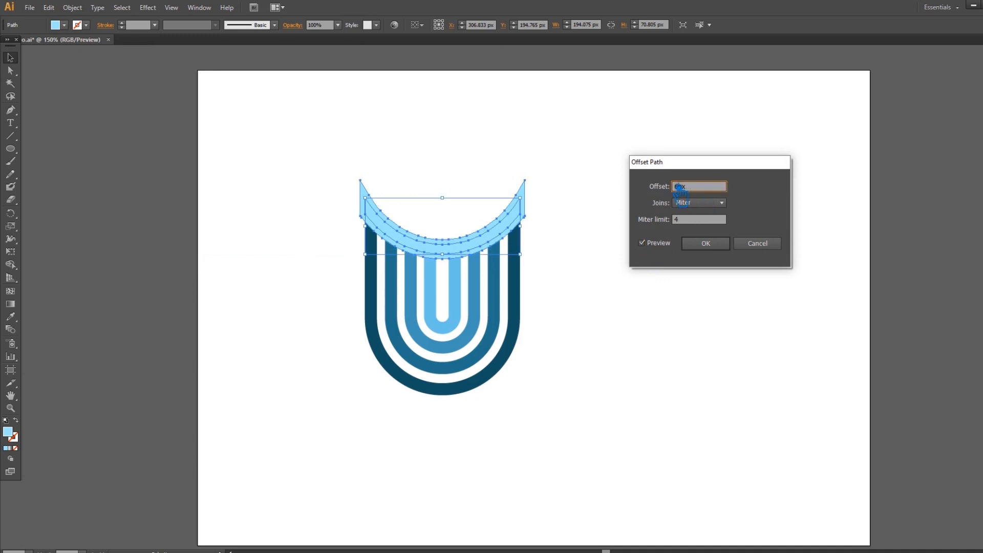
{"action": "left_click", "coordinate": [719, 250]}
{"action": "left_click", "coordinate": [619, 241]}
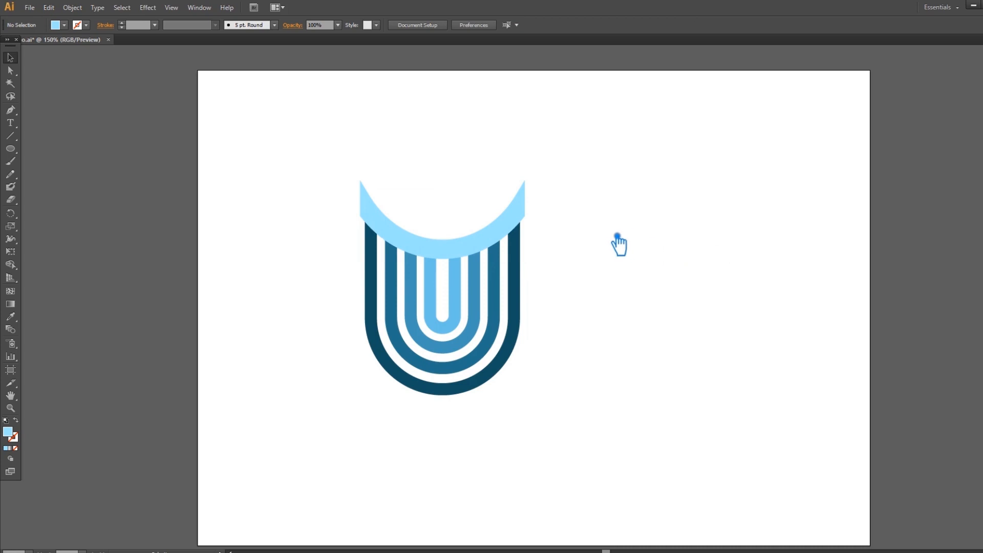
{"action": "left_click_drag", "start_coordinate": [573, 242], "coordinate": [331, 155]}
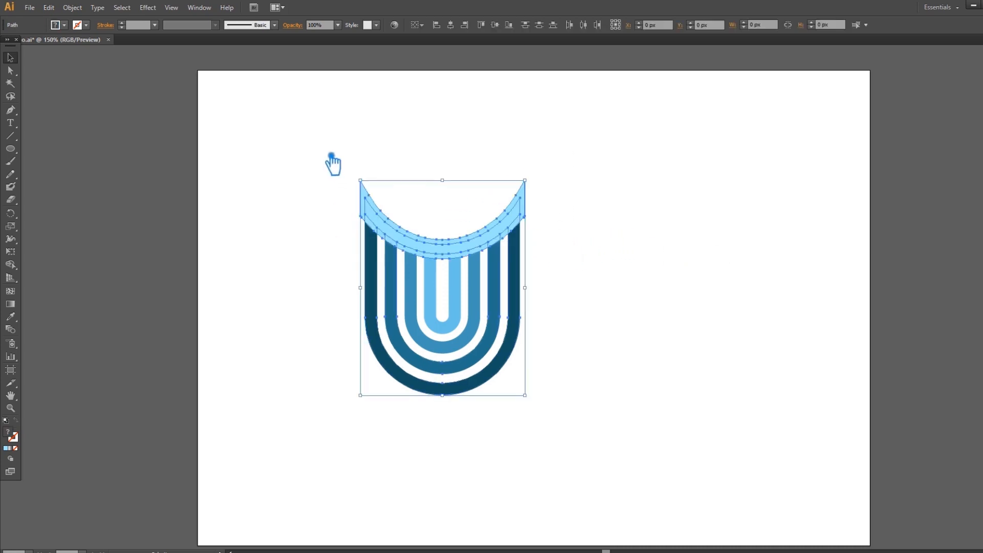
{"action": "left_click", "coordinate": [325, 191]}
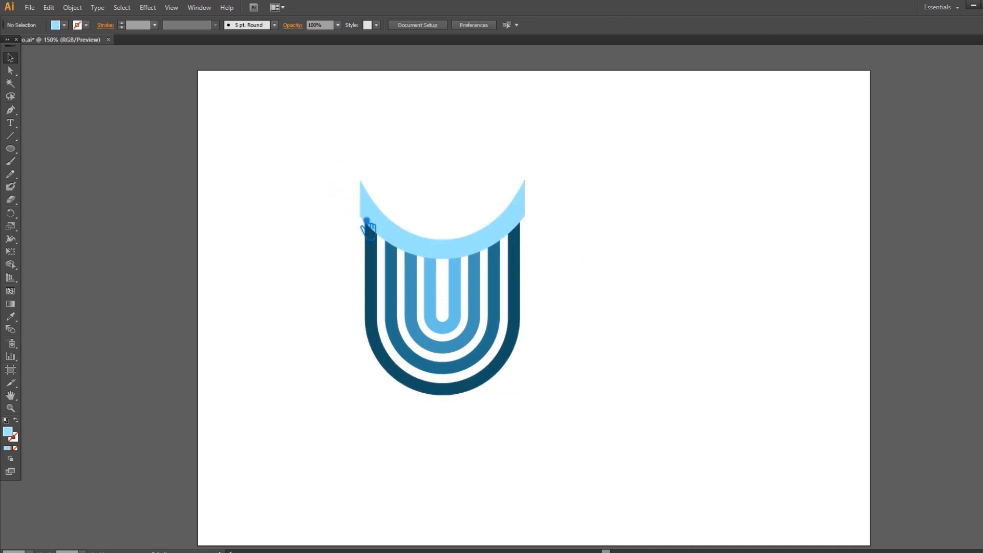
{"action": "left_click", "coordinate": [371, 225]}
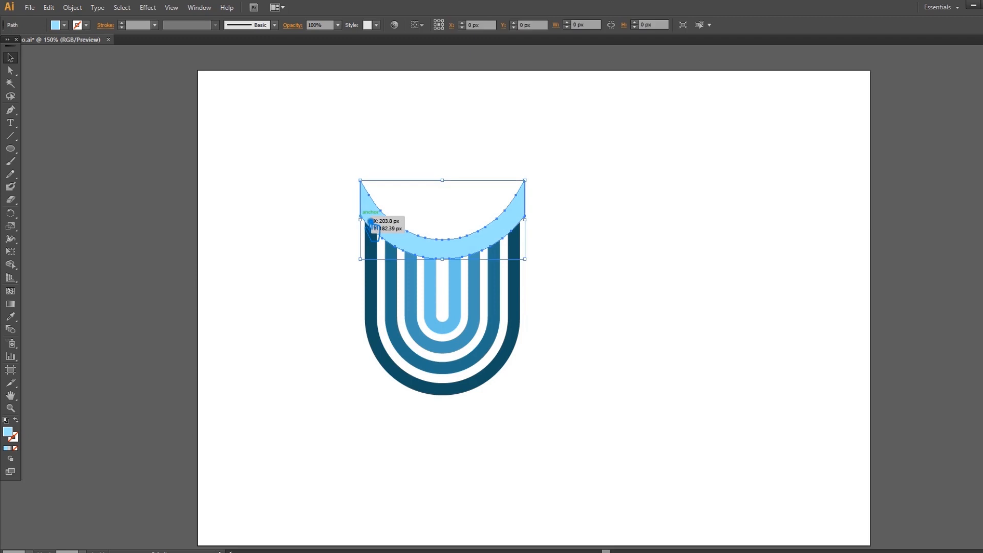
{"action": "left_click", "coordinate": [403, 291], "text": "shift"}
{"action": "left_click", "coordinate": [409, 297], "text": "shift"}
{"action": "left_click", "coordinate": [440, 329], "text": "shift"}
{"action": "left_click", "coordinate": [447, 395], "text": "shift"}
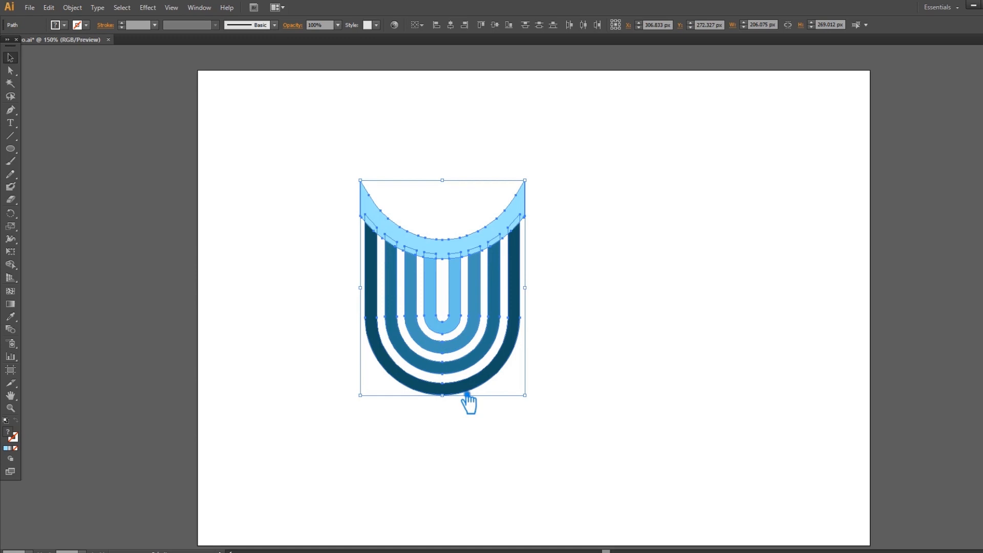
{"action": "left_click", "coordinate": [689, 228]}
{"action": "left_click_drag", "start_coordinate": [608, 240], "coordinate": [663, 218]}
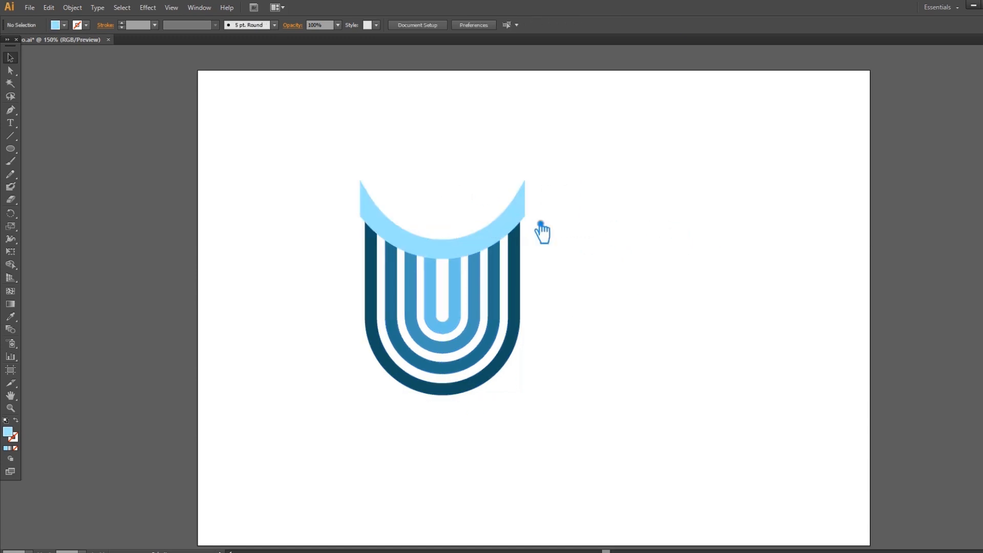
Divide the curved band and its offset copy with Pathfinder and ungroup the resulting pieces
{"action": "left_click", "coordinate": [405, 233]}
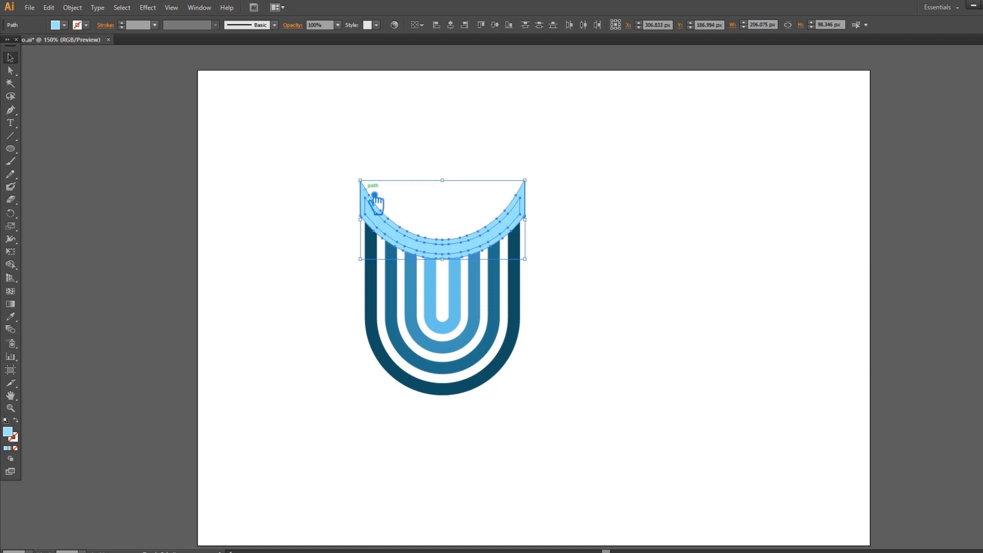
{"action": "key", "text": "ctrl+shift+F9"}
{"action": "left_click", "coordinate": [895, 312]}
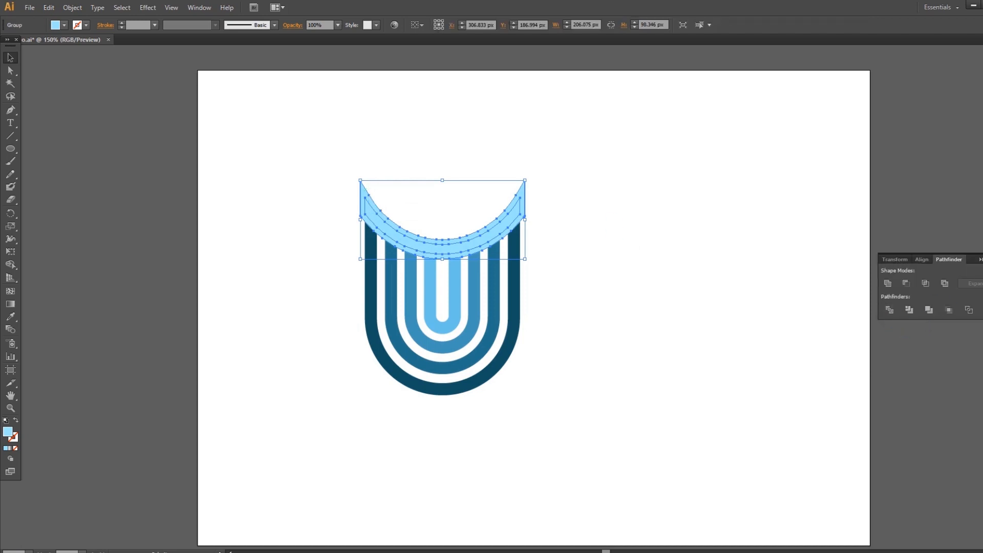
{"action": "left_click", "coordinate": [527, 256]}
{"action": "left_click", "coordinate": [439, 242]}
{"action": "right_click", "coordinate": [432, 240]}
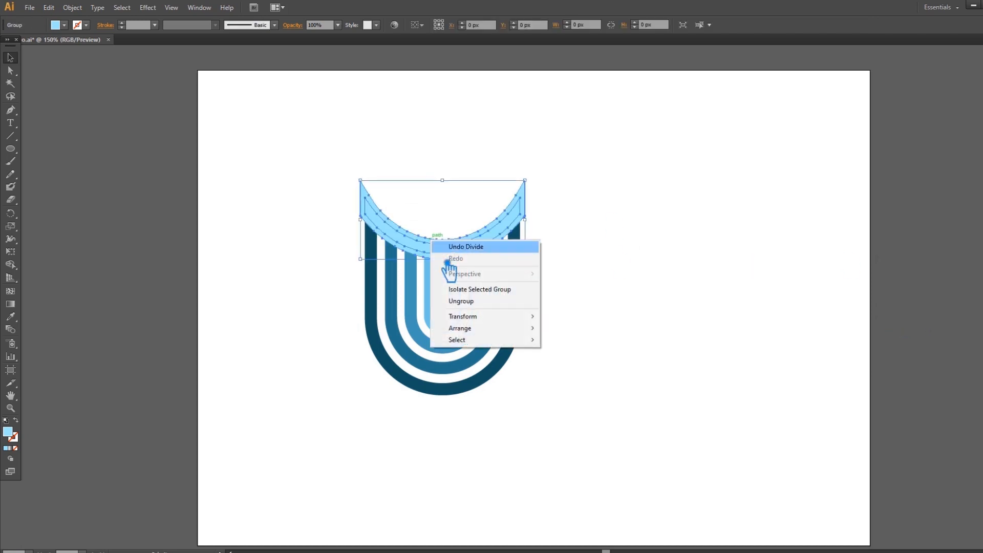
{"action": "left_click", "coordinate": [477, 302]}
Try deleting the outer offset ring around the curved band
{"action": "left_click", "coordinate": [719, 239]}
{"action": "left_click", "coordinate": [417, 255]}
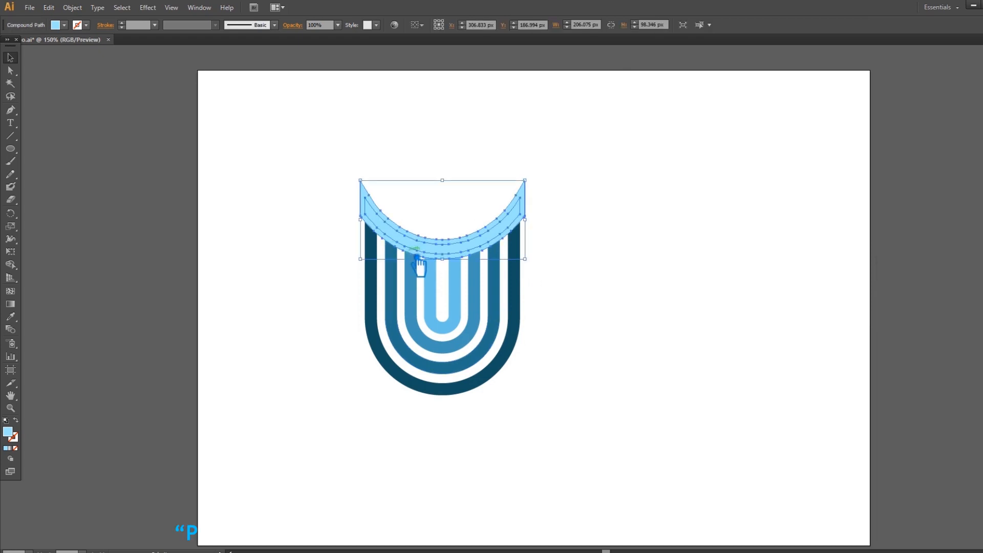
{"action": "key", "text": "Delete"}
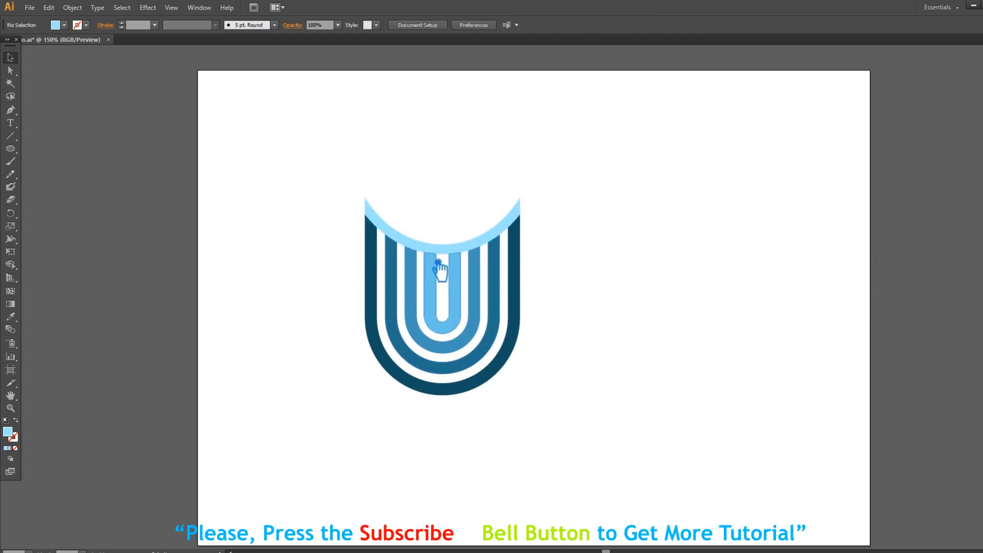
{"action": "left_click", "coordinate": [439, 245]}
Divide all the logo shapes with Pathfinder and ungroup the resulting pieces
{"action": "left_click_drag", "start_coordinate": [610, 355], "coordinate": [296, 187]}
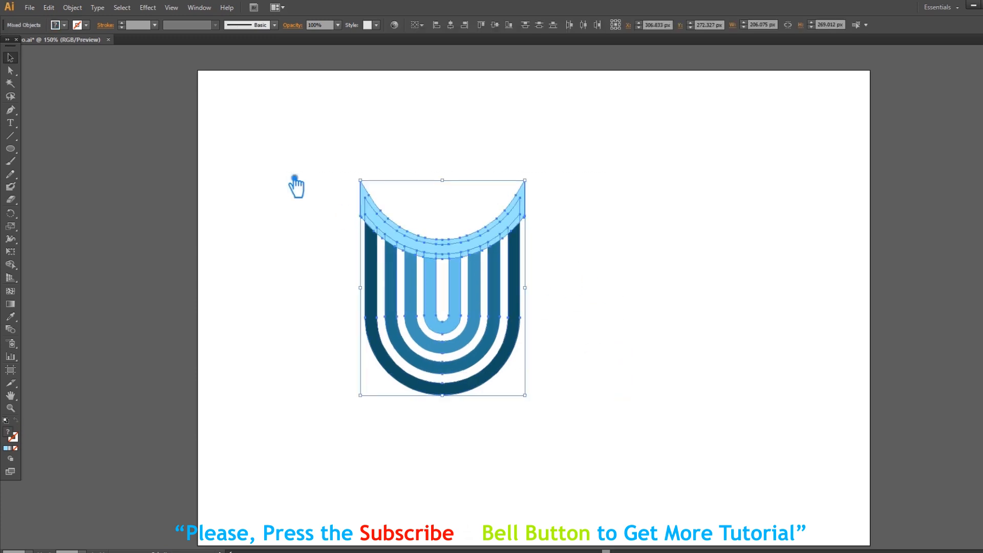
{"action": "key", "text": "shift+ctrl+F9"}
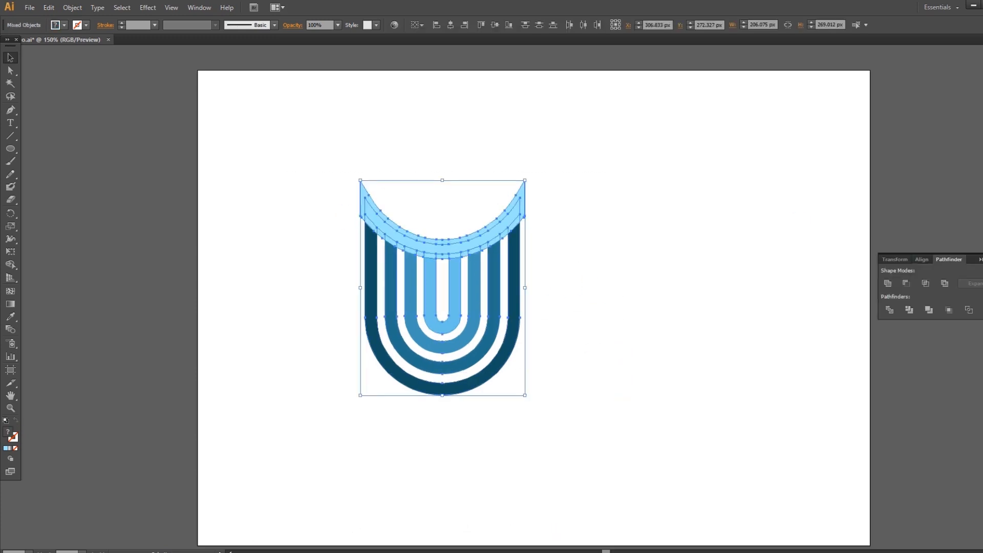
{"action": "left_click", "coordinate": [908, 311]}
{"action": "left_click", "coordinate": [713, 266]}
{"action": "left_click", "coordinate": [461, 256]}
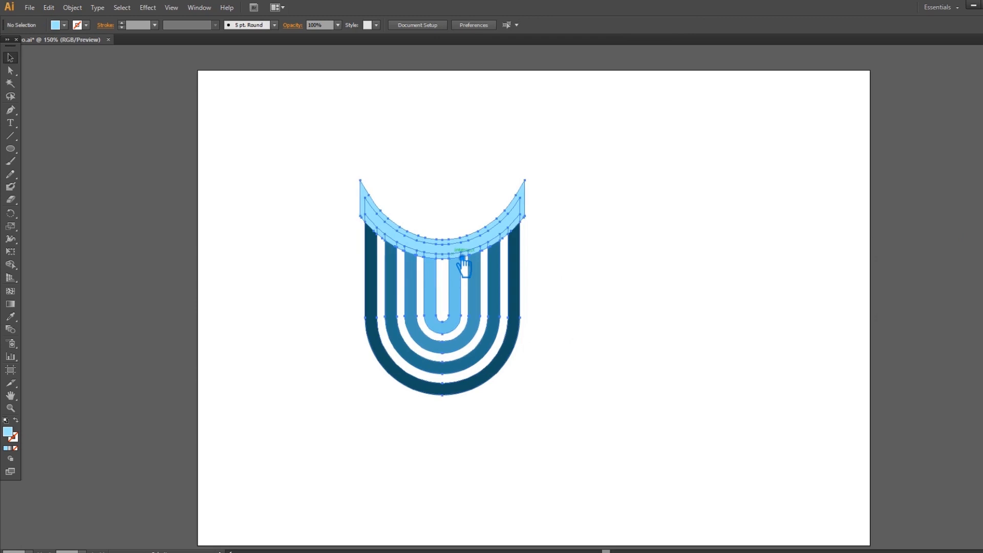
{"action": "right_click", "coordinate": [453, 253]}
{"action": "left_click", "coordinate": [484, 314]}
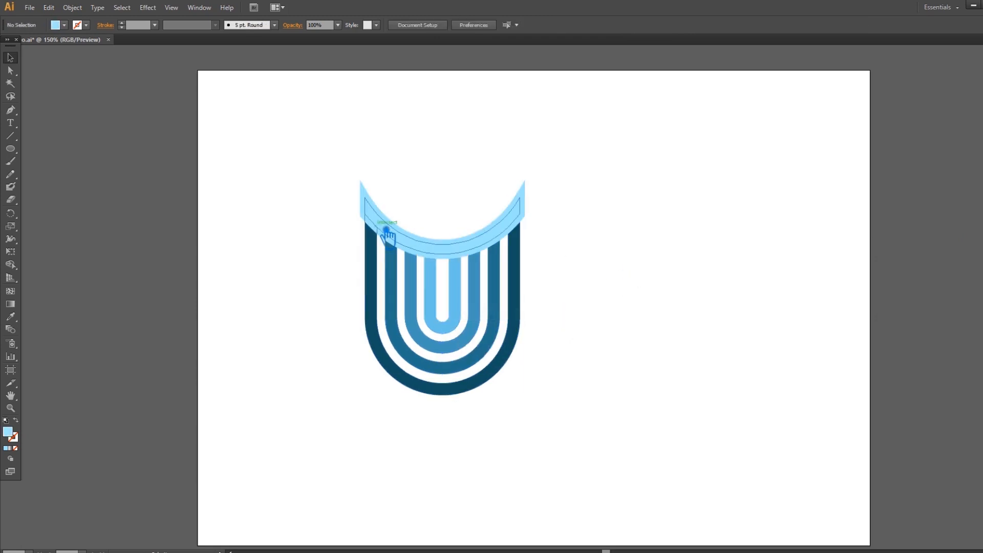
Delete the leftover offset piece extending outside the curved band and the U-shaped strokes
{"action": "left_click", "coordinate": [379, 204]}
{"action": "key", "text": "Delete"}
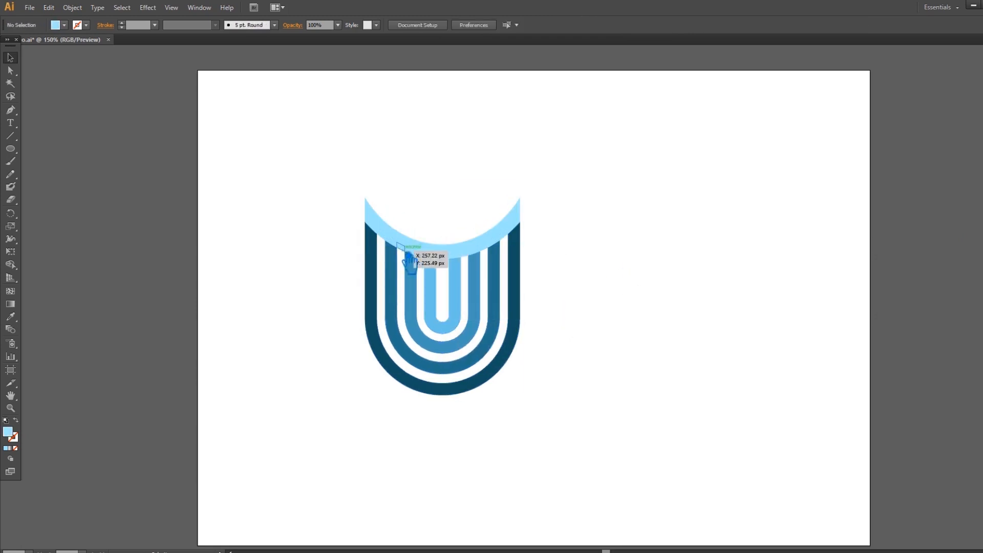
{"action": "left_click", "coordinate": [373, 228]}
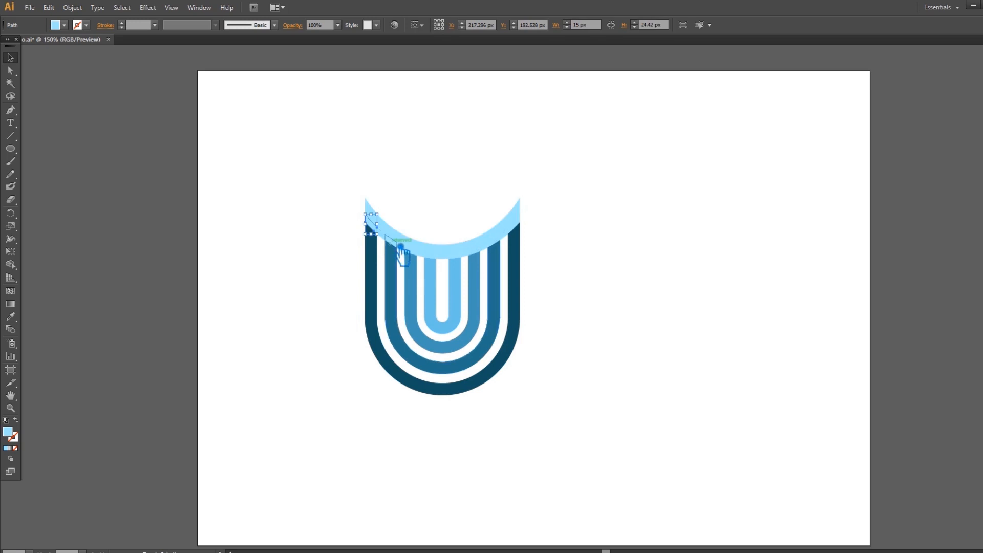
{"action": "left_click", "coordinate": [318, 235]}
Unite all the small divided pieces along the curved band's lower edge into one thin strip
{"action": "key", "text": "ctrl+plus"}
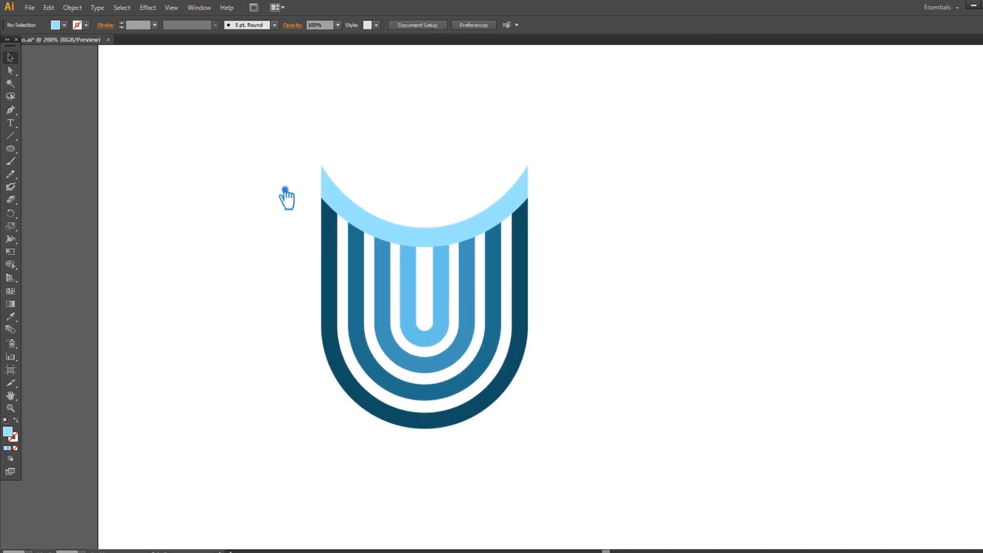
{"action": "left_click", "coordinate": [349, 212]}
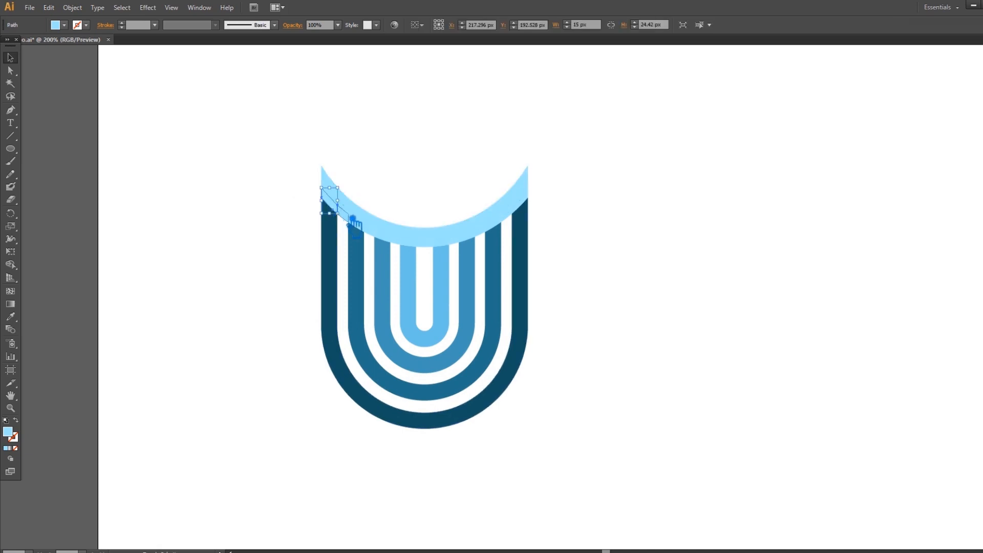
{"action": "left_click", "coordinate": [346, 217], "text": "shift"}
{"action": "left_click", "coordinate": [365, 228], "text": "shift"}
{"action": "left_click_drag", "start_coordinate": [394, 242], "coordinate": [526, 219]}
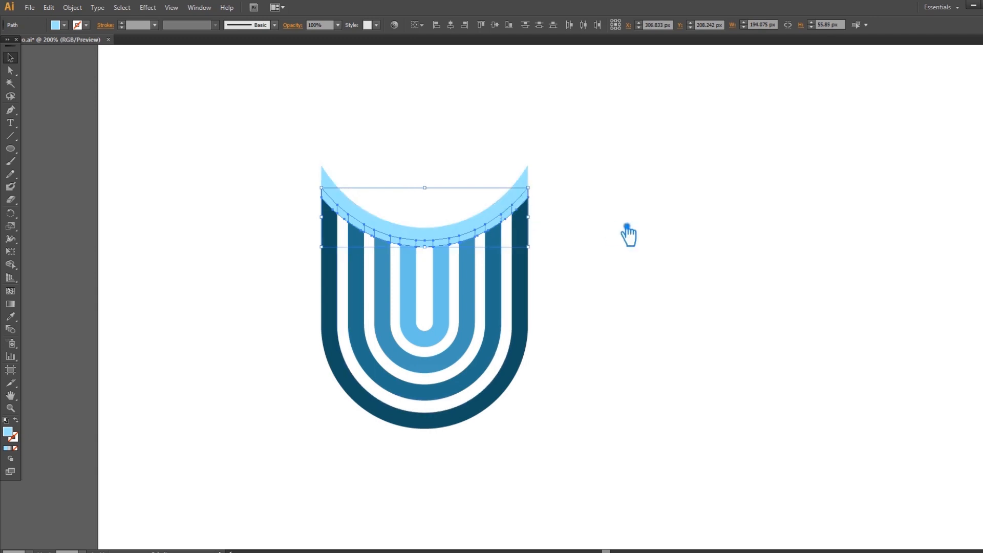
{"action": "key", "text": "shift+ctrl+F9"}
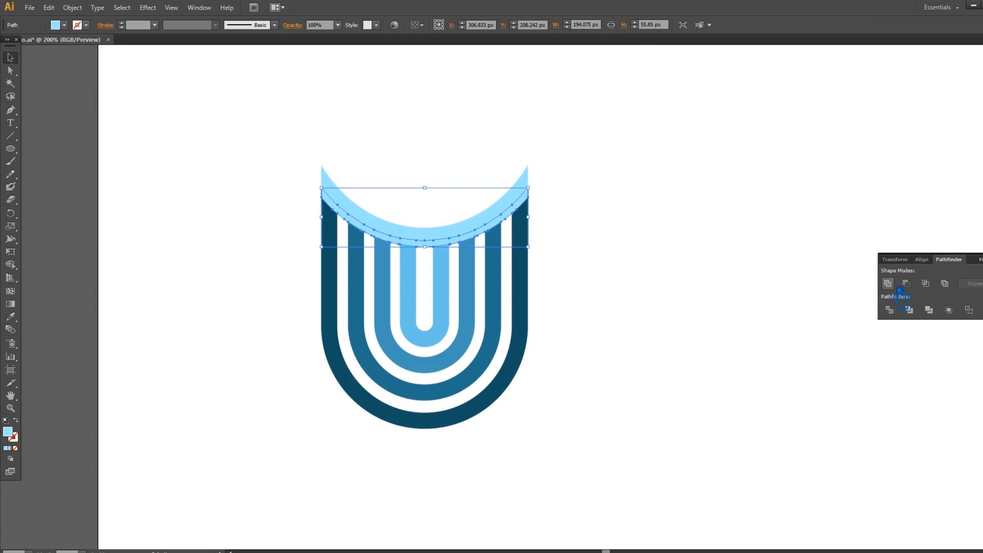
{"action": "left_click", "coordinate": [981, 258]}
{"action": "left_click", "coordinate": [793, 254]}
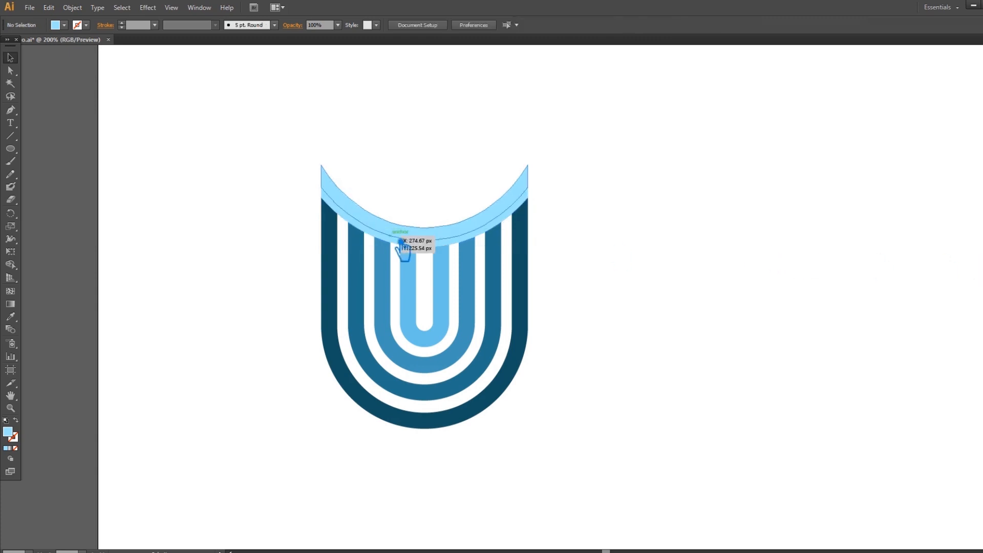
Sample the innermost U's blue fill onto the thin strip under the curved band
{"action": "left_click", "coordinate": [401, 244]}
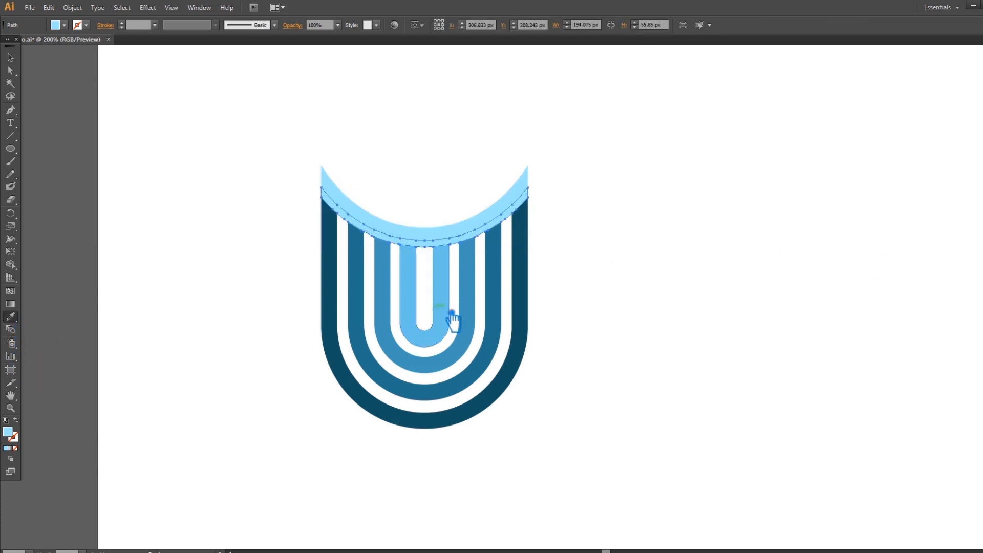
{"action": "left_click", "coordinate": [456, 295]}
{"action": "left_click", "coordinate": [10, 58]}
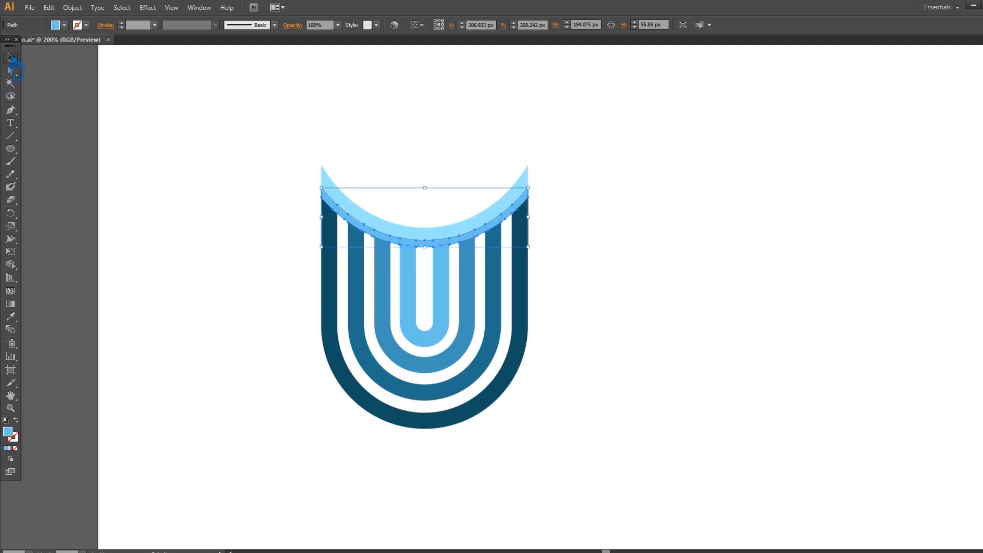
{"action": "left_click", "coordinate": [172, 86]}
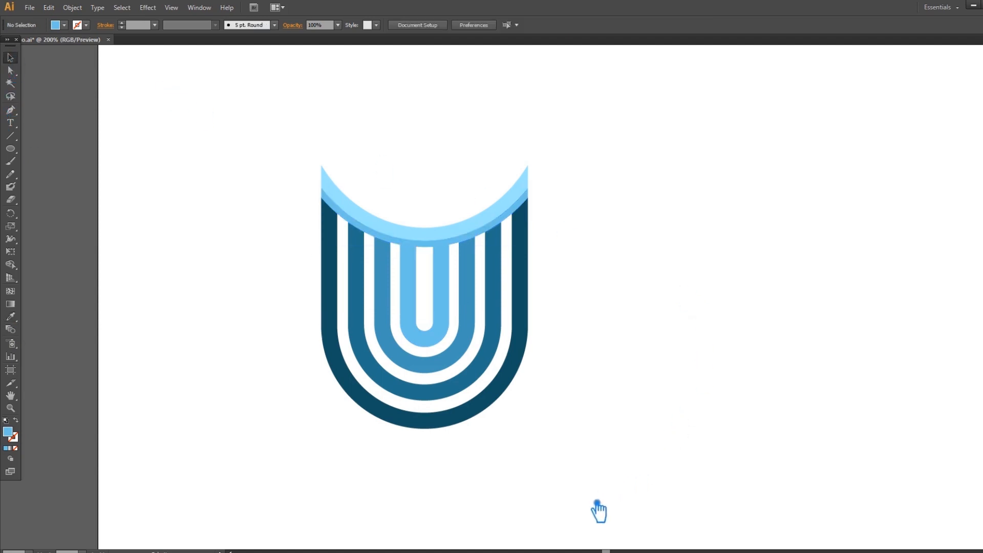
Sample the thin strip's blue fill onto the curved band above it
{"action": "left_click", "coordinate": [411, 237]}
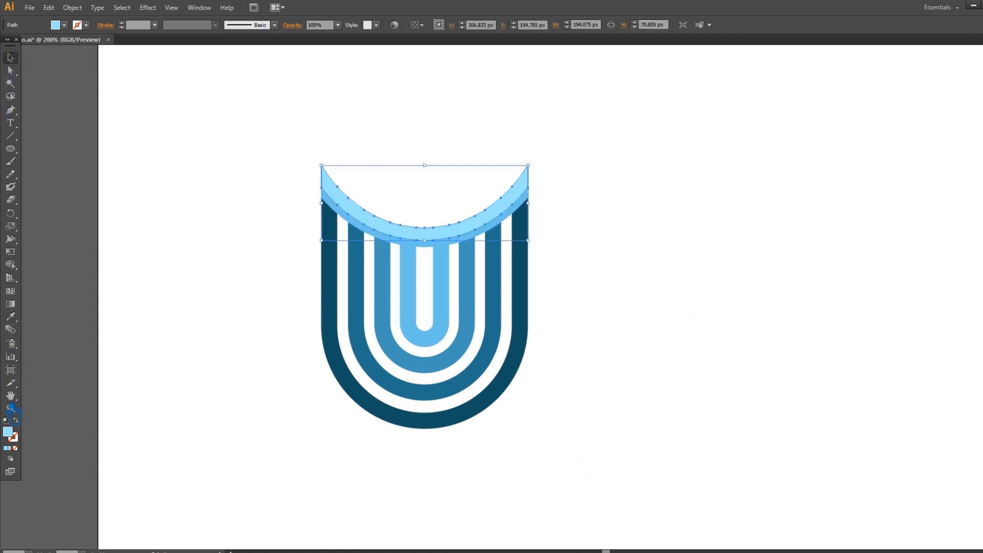
{"action": "left_click", "coordinate": [11, 317]}
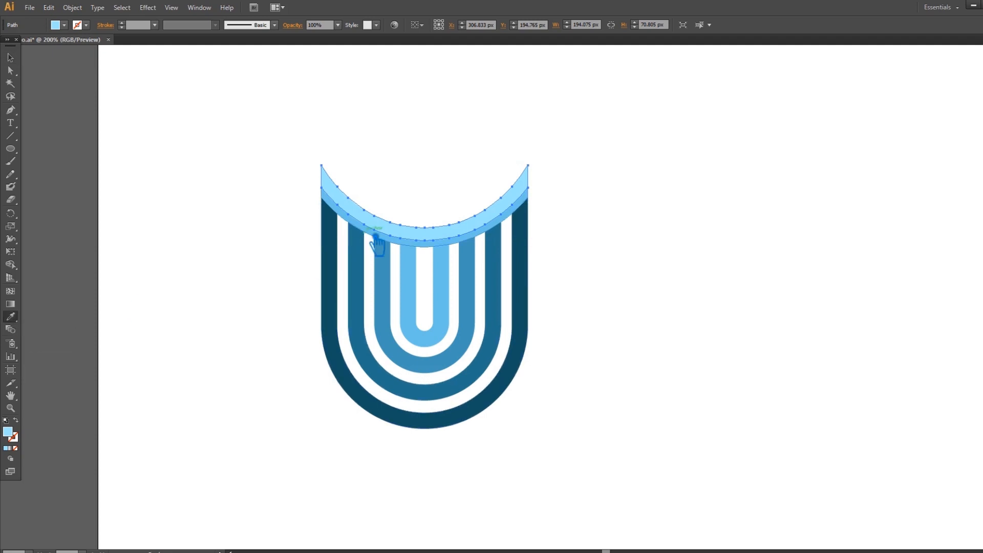
{"action": "left_click", "coordinate": [375, 236]}
{"action": "left_click", "coordinate": [10, 58]}
{"action": "left_click", "coordinate": [318, 113]}
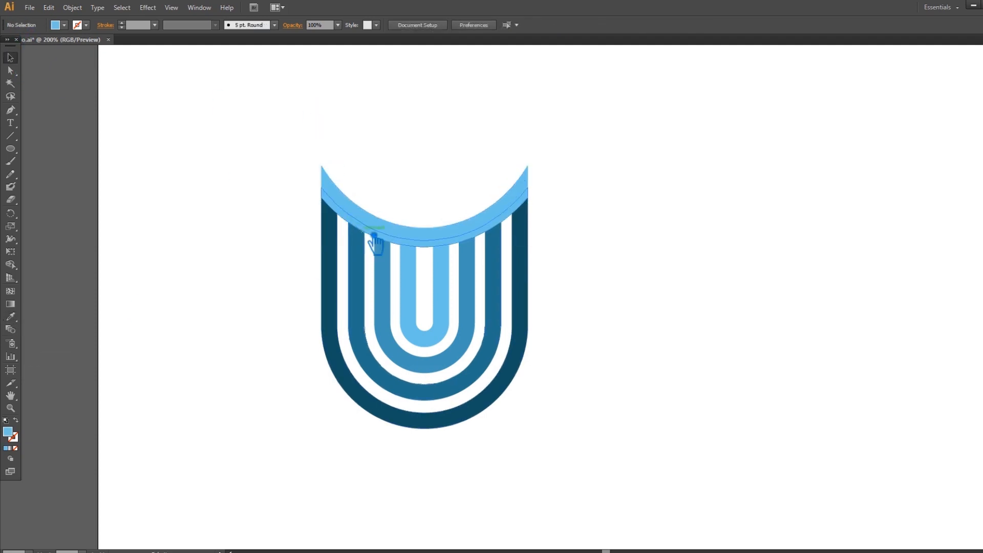
Sample the second U's darker blue fill onto the thin strip under the curved band
{"action": "left_click", "coordinate": [387, 239]}
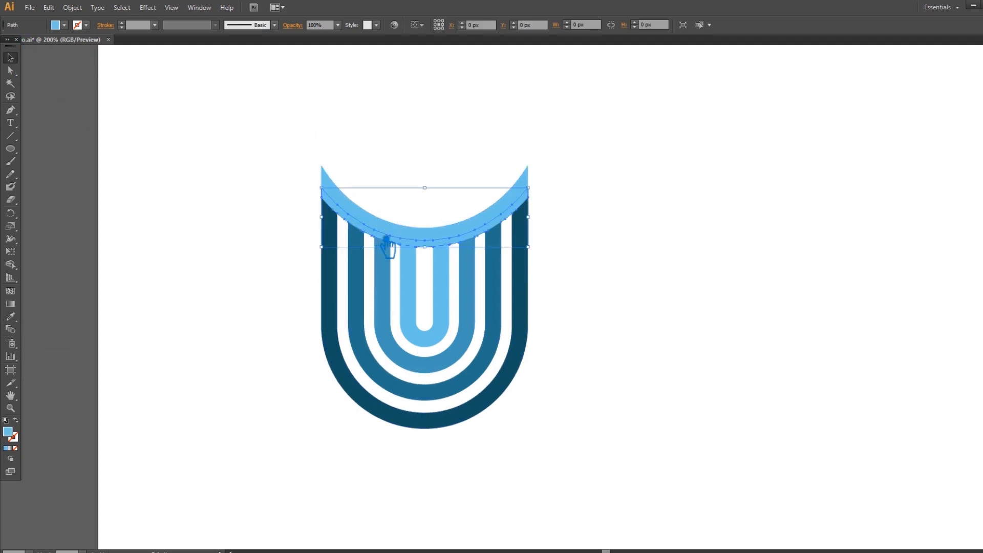
{"action": "left_click", "coordinate": [11, 317]}
{"action": "left_click", "coordinate": [393, 321]}
{"action": "key", "text": "v"}
{"action": "left_click", "coordinate": [202, 115]}
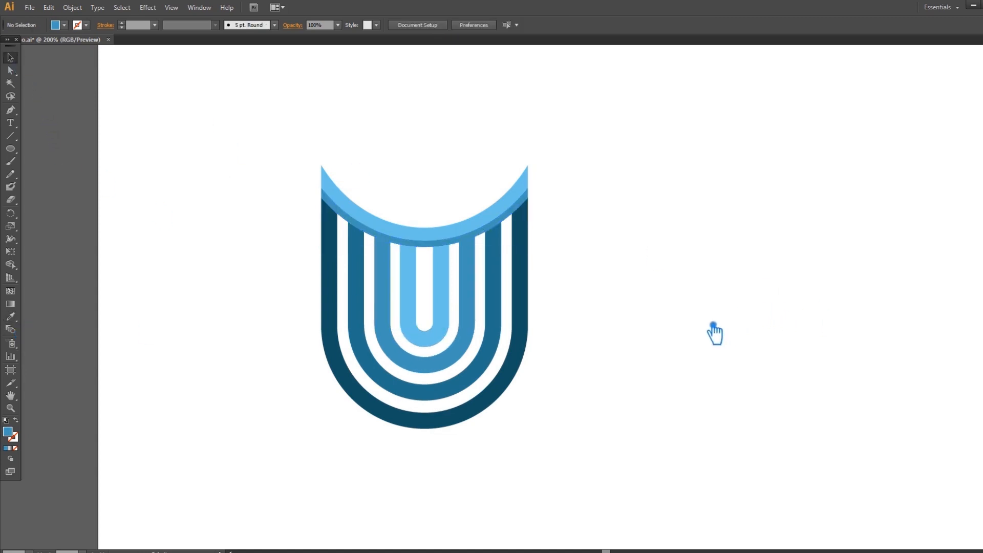
Group the logo shapes to reposition them together at about X 451 px, Y 260 px, and ungroup them
{"action": "left_click_drag", "start_coordinate": [594, 468], "coordinate": [259, 142]}
{"action": "key", "text": "ctrl+g"}
{"action": "right_click", "coordinate": [477, 242]}
{"action": "left_click", "coordinate": [522, 305]}
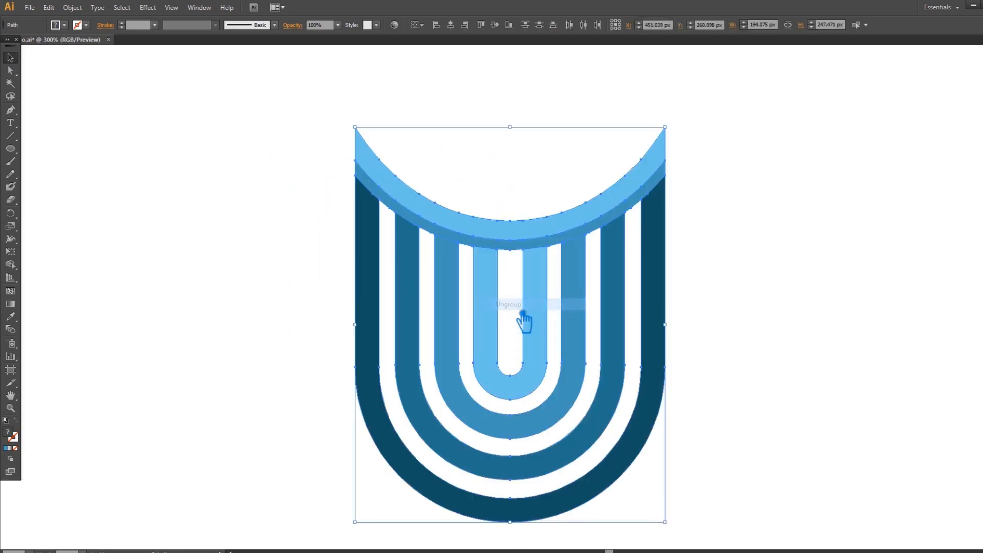
Try offsetting the thin strip under the curved band by 6 px with miter joins
{"action": "left_click", "coordinate": [589, 264]}
{"action": "left_click", "coordinate": [507, 251]}
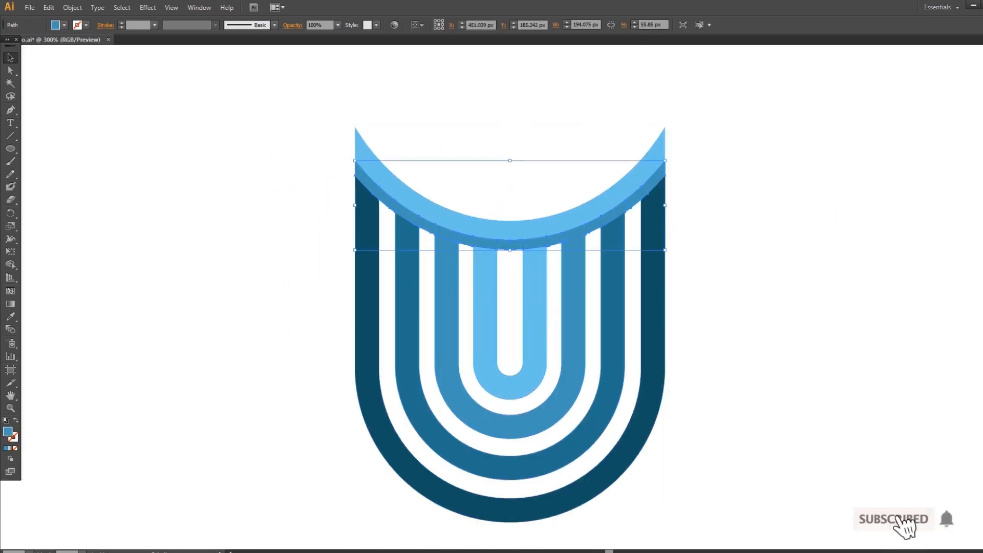
{"action": "left_click", "coordinate": [72, 7]}
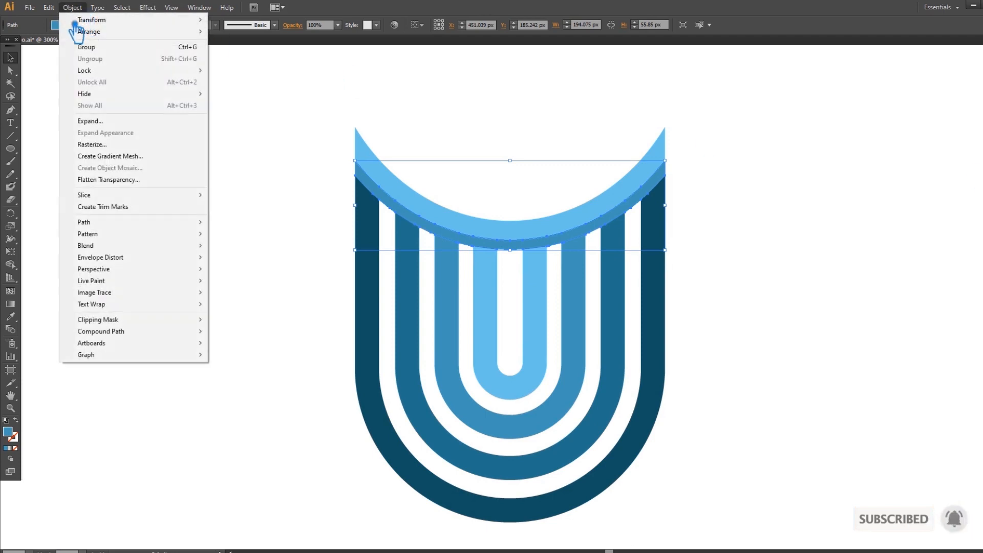
{"action": "mouse_move", "coordinate": [123, 225]}
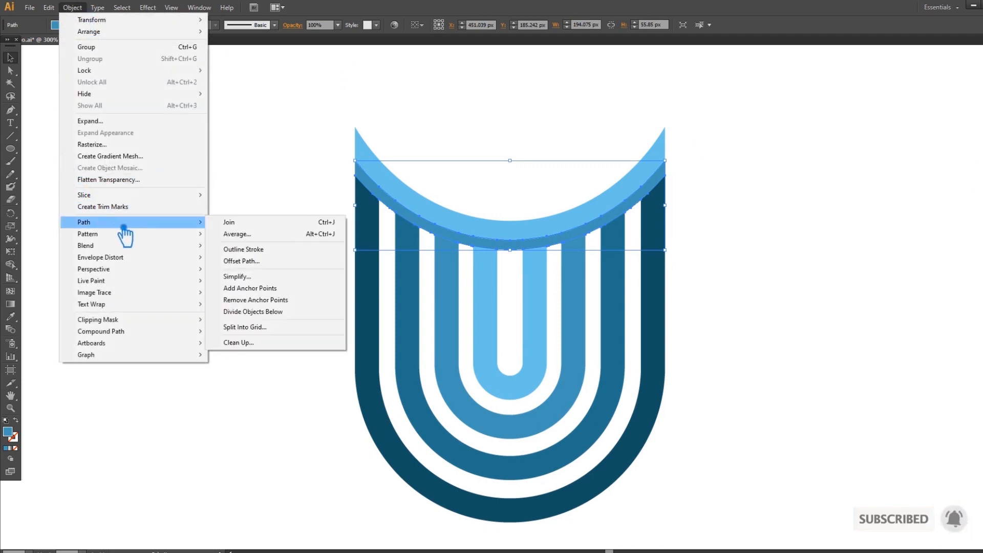
{"action": "left_click", "coordinate": [274, 261]}
{"action": "left_click", "coordinate": [641, 243]}
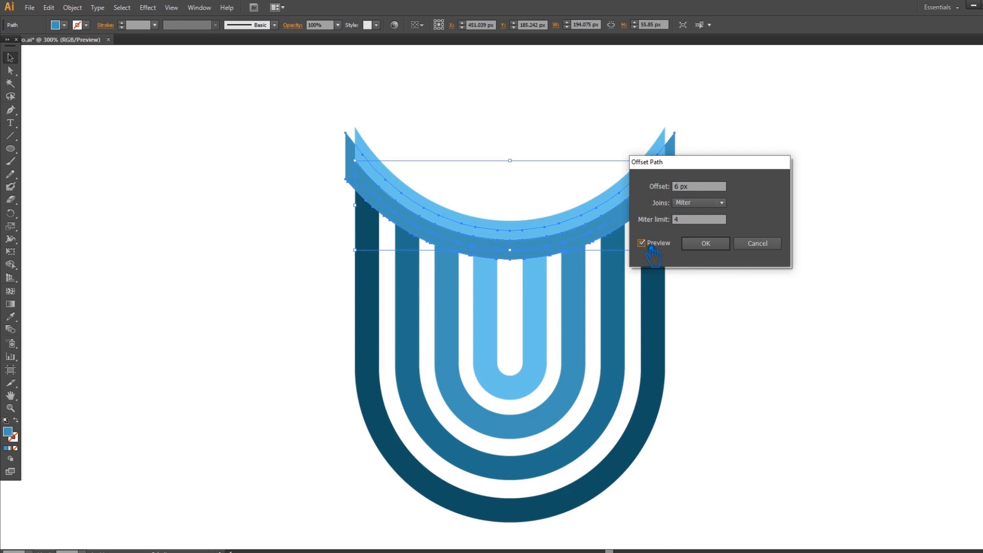
{"action": "left_click", "coordinate": [713, 247]}
{"action": "left_click", "coordinate": [741, 254]}
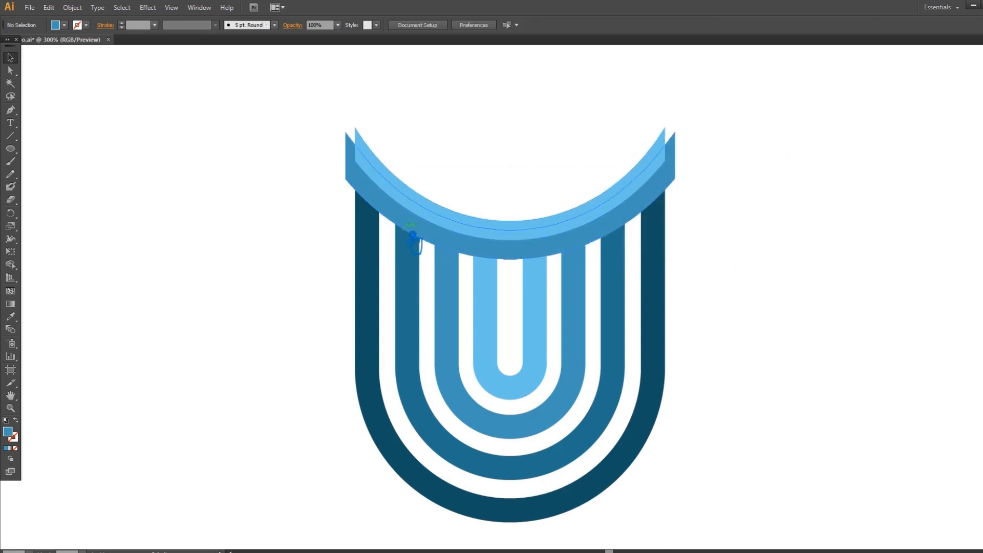
Select the offset strip together with the four U shapes, and undo the 6 px offset
{"action": "left_click", "coordinate": [362, 190]}
{"action": "left_click", "coordinate": [377, 257], "text": "shift"}
{"action": "left_click", "coordinate": [418, 291], "text": "shift"}
{"action": "left_click", "coordinate": [449, 298], "text": "shift"}
{"action": "left_click", "coordinate": [491, 299], "text": "shift"}
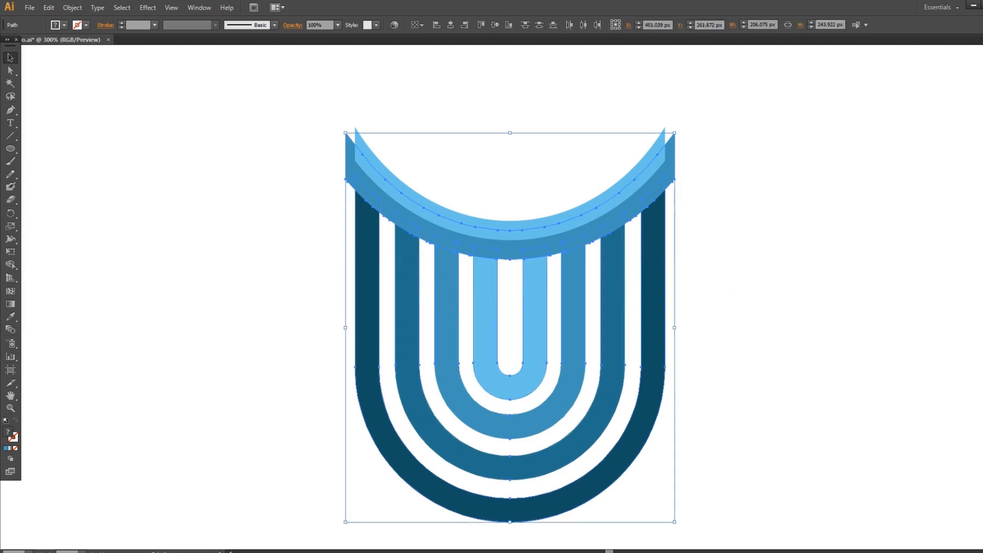
{"action": "key", "text": "ctrl+z"}
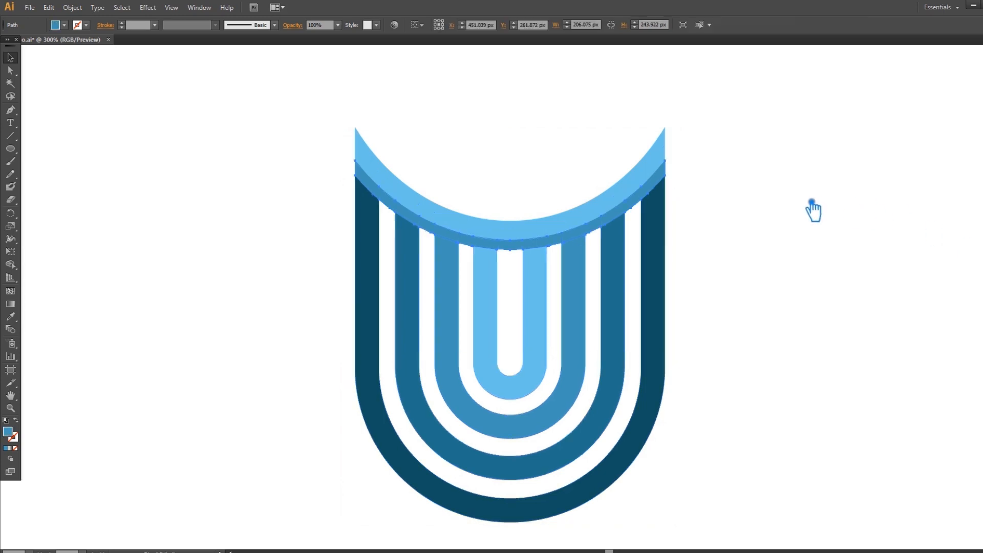
Offset the thin strip under the curved band by 3 px with miter joins
{"action": "left_click", "coordinate": [72, 8]}
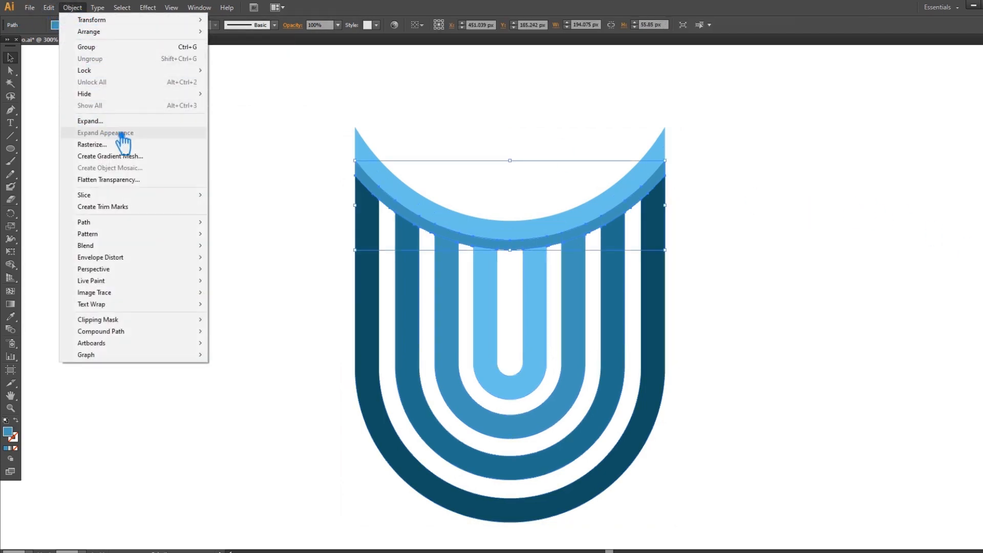
{"action": "mouse_move", "coordinate": [125, 224]}
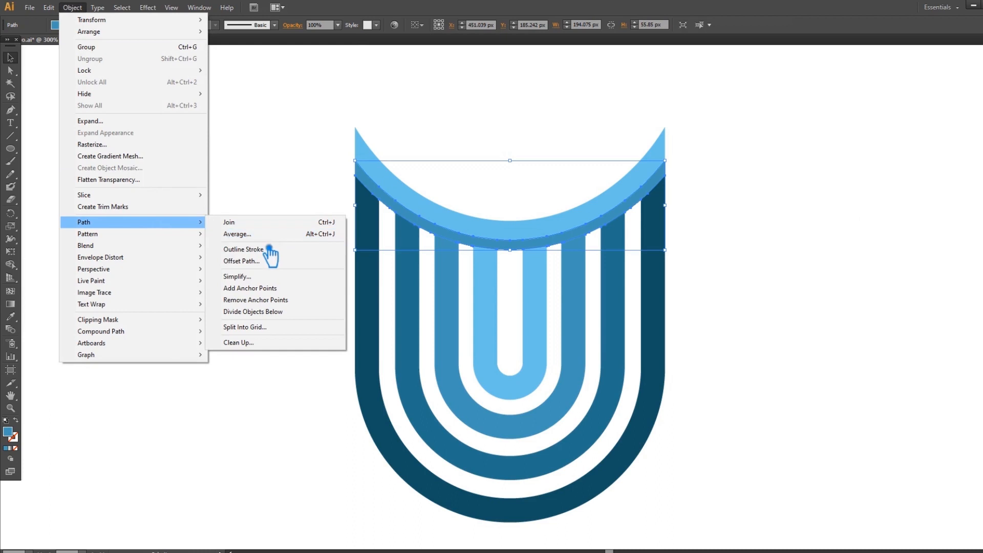
{"action": "left_click", "coordinate": [256, 261]}
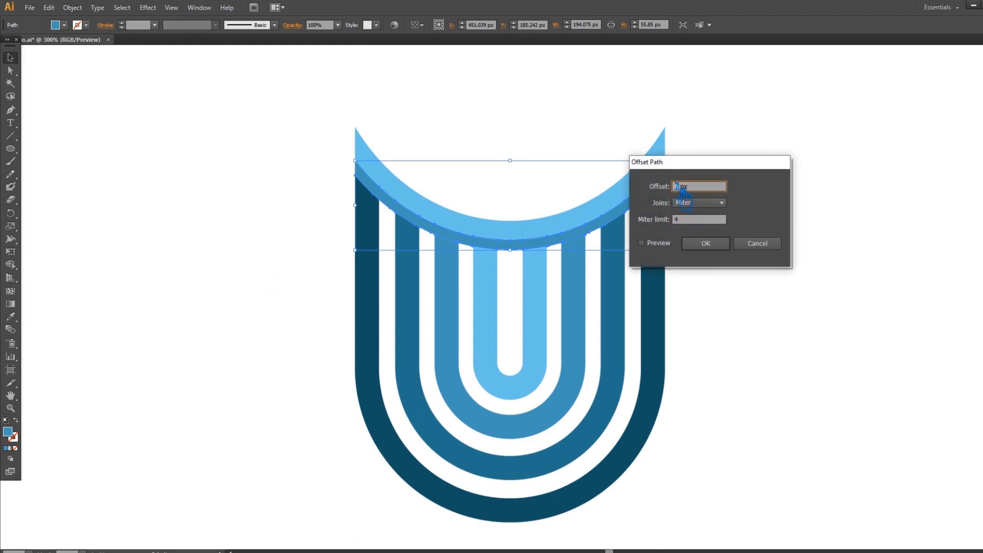
{"action": "left_click", "coordinate": [720, 242]}
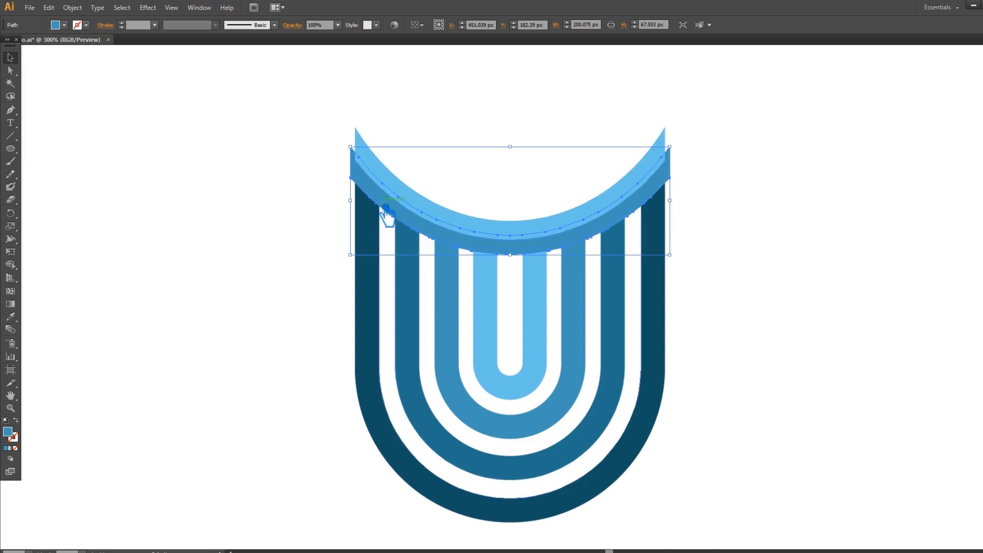
{"action": "left_click", "coordinate": [340, 176]}
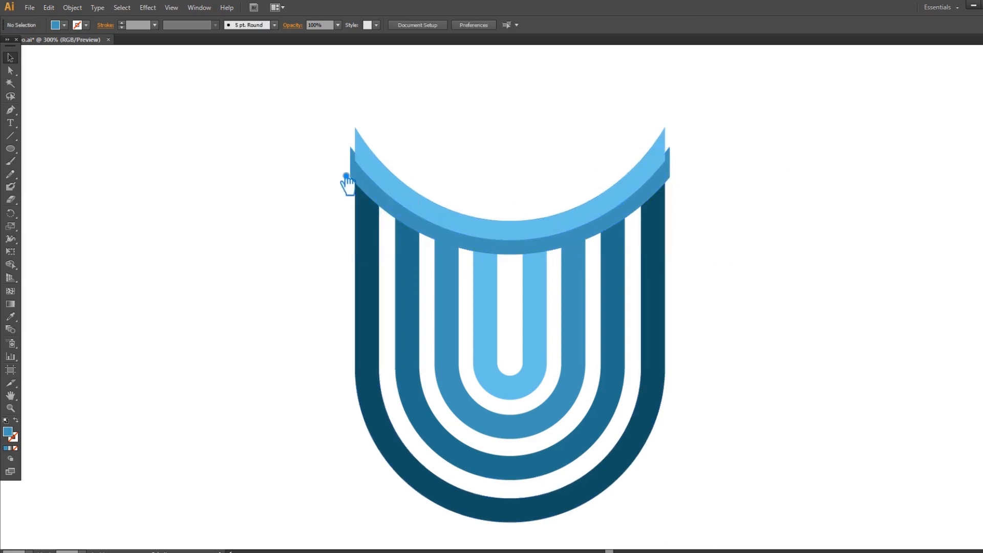
Divide the four U shapes with the offset strip using the Divide pathfinder
{"action": "left_click", "coordinate": [371, 205]}
{"action": "left_click", "coordinate": [375, 219], "text": "shift"}
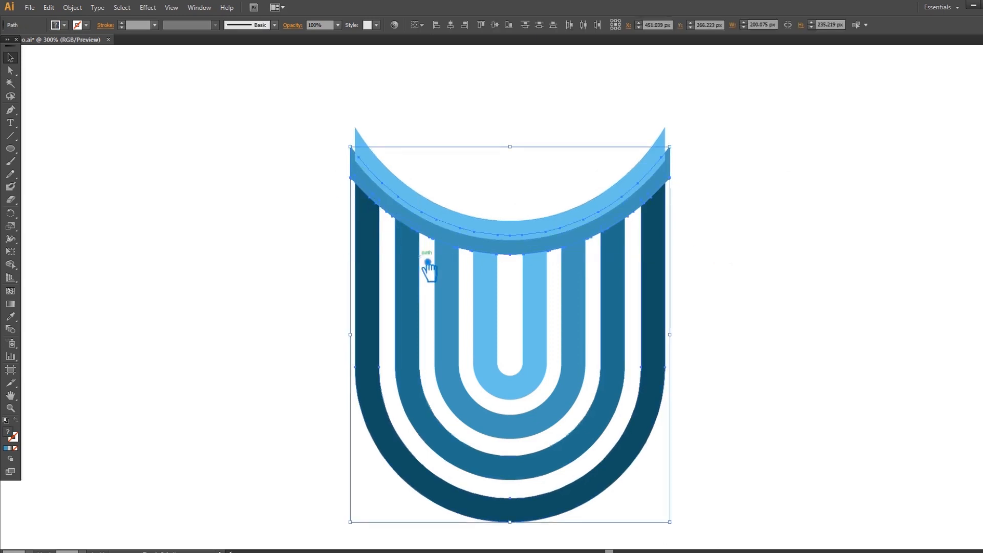
{"action": "left_click", "coordinate": [495, 282], "text": "shift"}
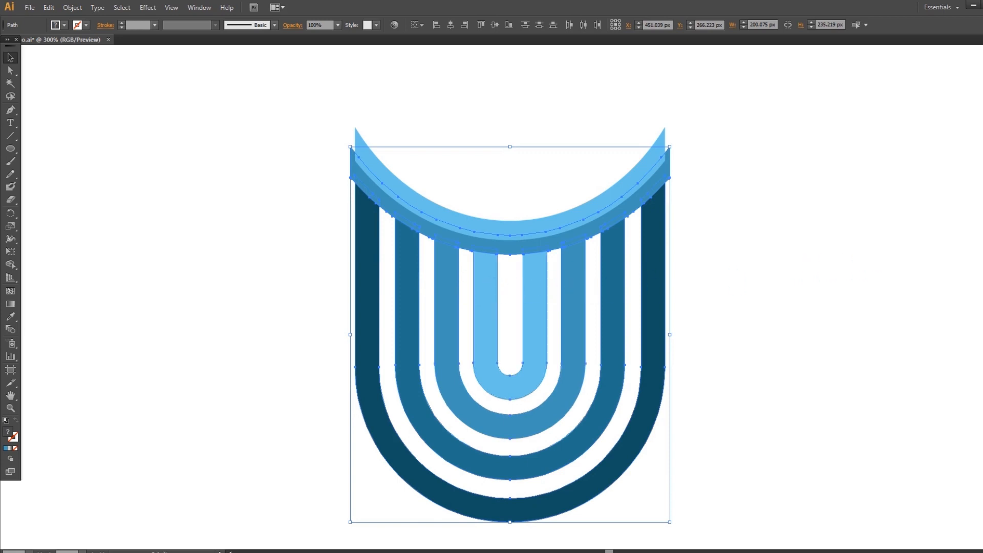
{"action": "key", "text": "ctrl+shift+F9"}
{"action": "left_click", "coordinate": [899, 311]}
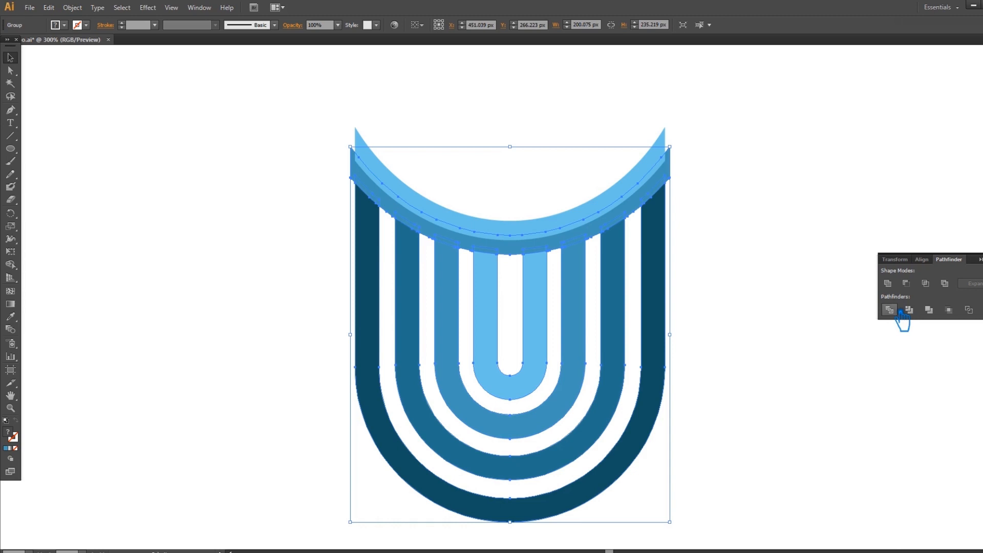
{"action": "left_click", "coordinate": [981, 259]}
{"action": "left_click", "coordinate": [943, 256]}
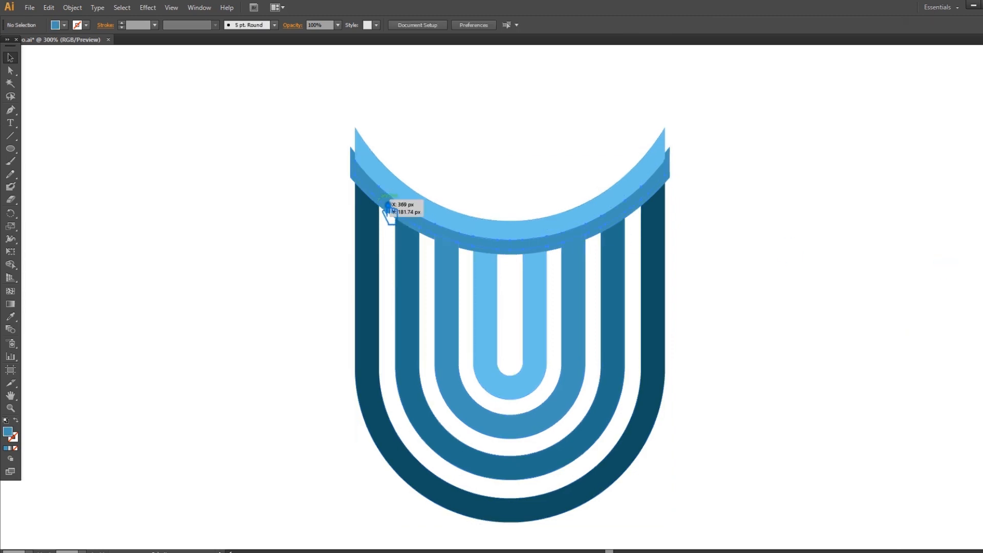
Try deleting the surplus offset strip from the divided shapes, and undo the deletion
{"action": "right_click", "coordinate": [379, 200]}
{"action": "left_click", "coordinate": [288, 241]}
{"action": "left_click", "coordinate": [412, 218]}
{"action": "left_click", "coordinate": [319, 211]}
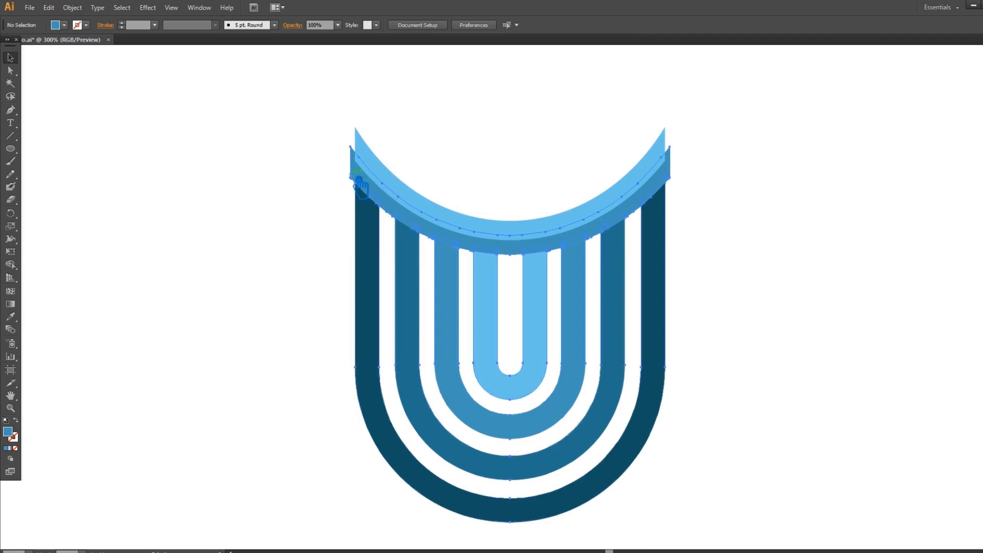
{"action": "left_click", "coordinate": [360, 187]}
{"action": "key", "text": "Delete"}
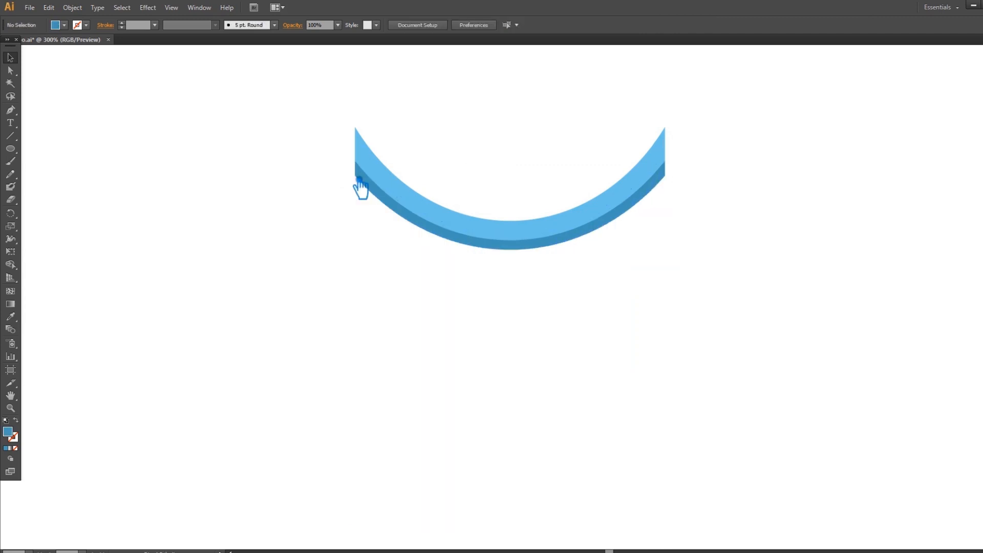
{"action": "key", "text": "ctrl+z"}
Ungroup the divided shapes and delete the surplus offset strip extending beyond the U arms
{"action": "right_click", "coordinate": [384, 197]}
{"action": "left_click", "coordinate": [416, 251]}
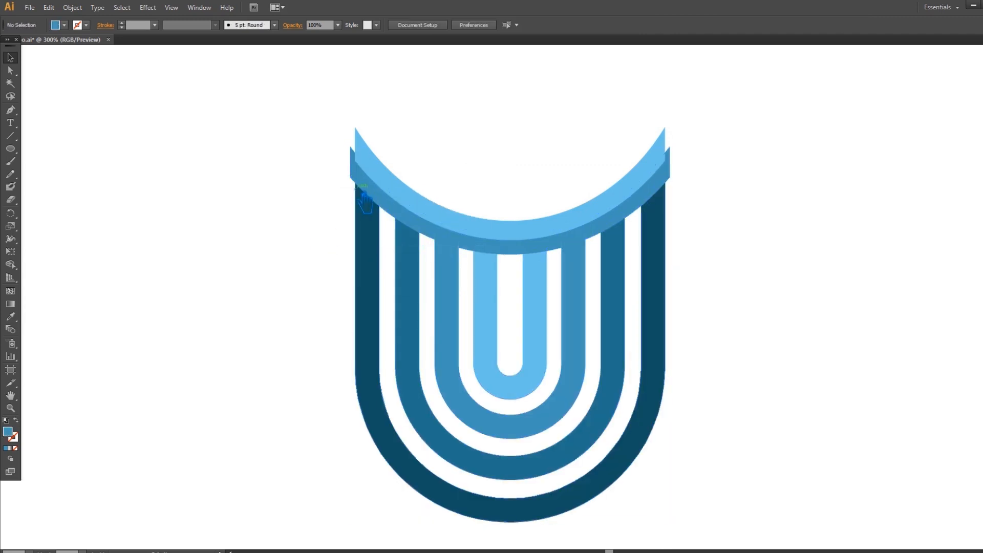
{"action": "left_click", "coordinate": [362, 186]}
{"action": "key", "text": "Delete"}
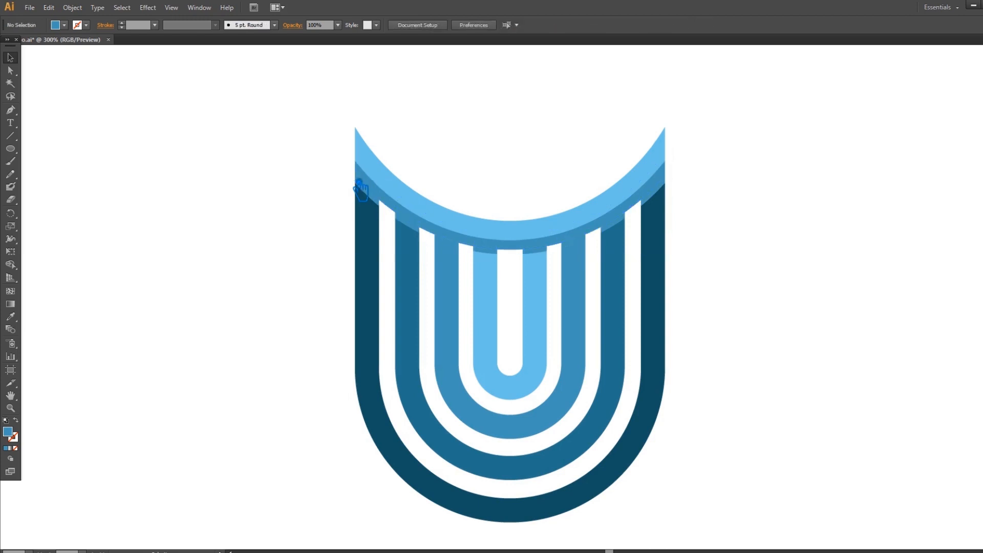
{"action": "left_click", "coordinate": [377, 203]}
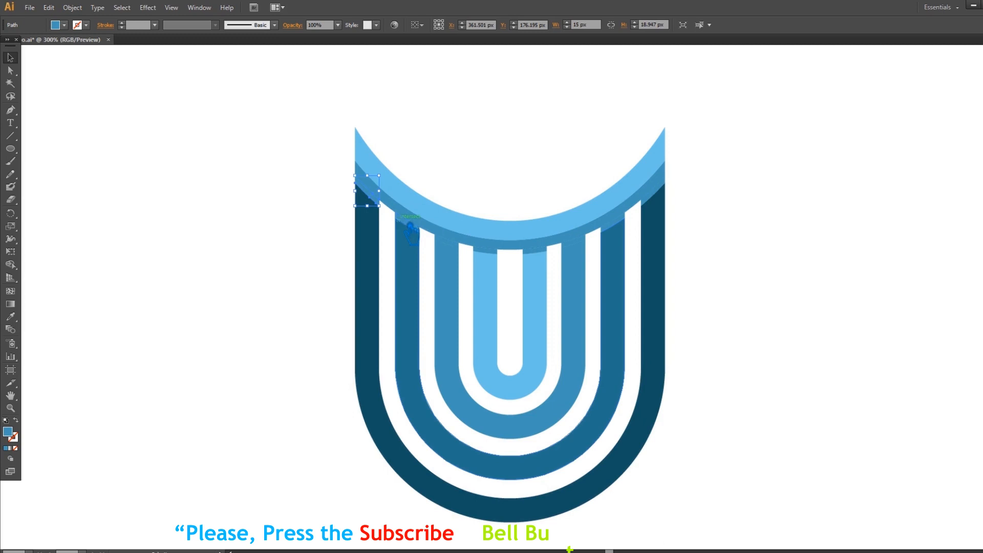
{"action": "left_click", "coordinate": [423, 231], "text": "shift"}
{"action": "left_click", "coordinate": [300, 227]}
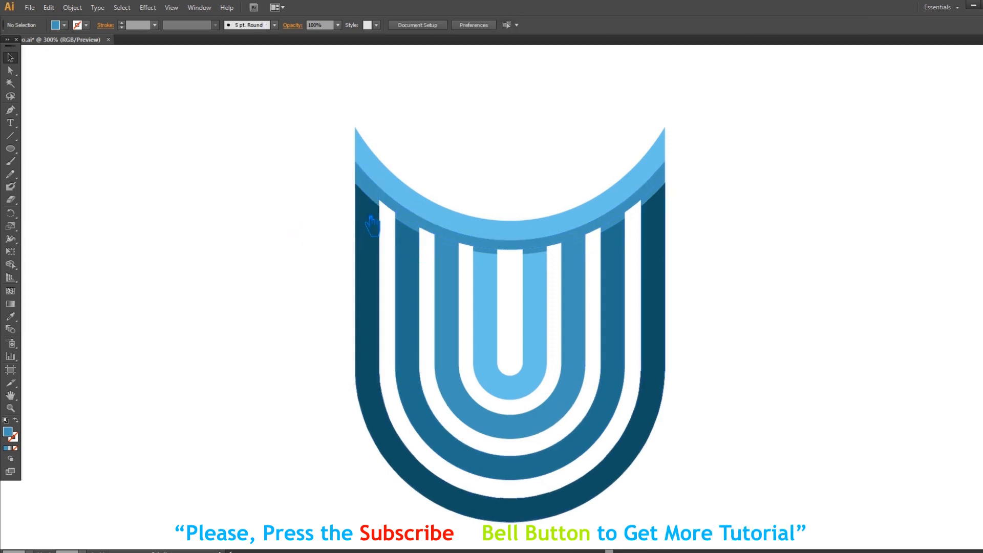
Group the eight small shadow pieces capping the U arms and fill them with the second-outermost U's blue
{"action": "left_click", "coordinate": [371, 202]}
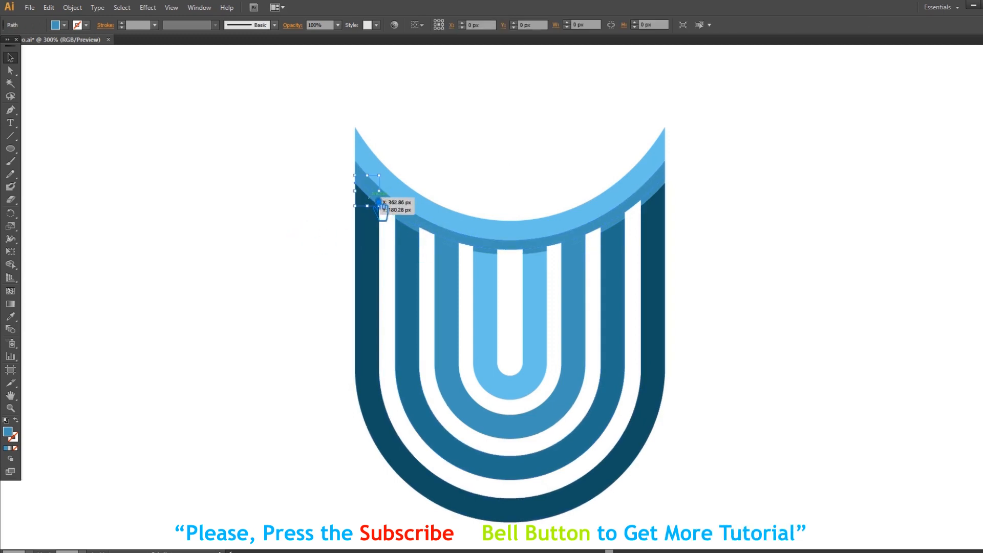
{"action": "left_click", "coordinate": [418, 230], "text": "shift"}
{"action": "left_click", "coordinate": [456, 244], "text": "shift"}
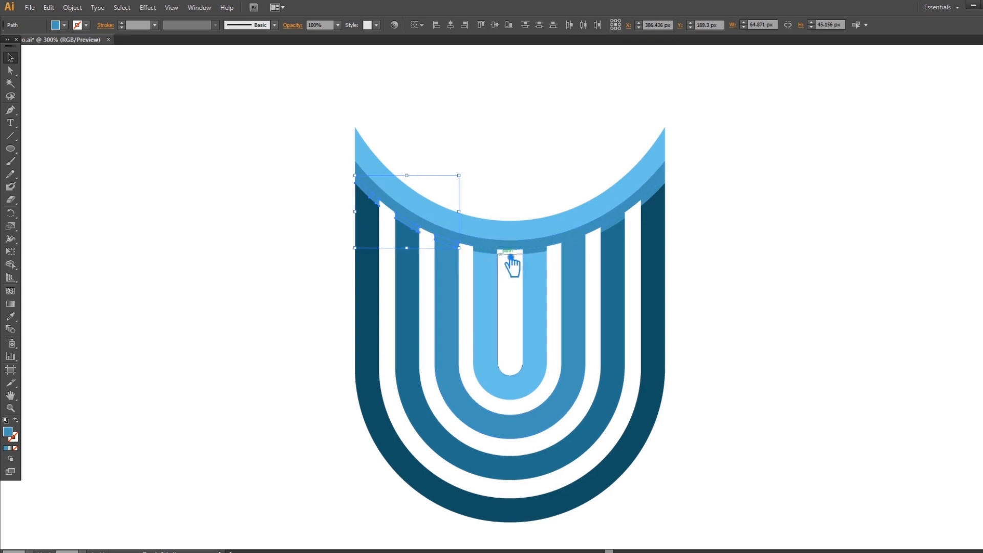
{"action": "left_click", "coordinate": [496, 255], "text": "shift"}
{"action": "left_click", "coordinate": [546, 254], "text": "shift"}
{"action": "left_click", "coordinate": [586, 247], "text": "shift"}
{"action": "left_click", "coordinate": [627, 228], "text": "shift"}
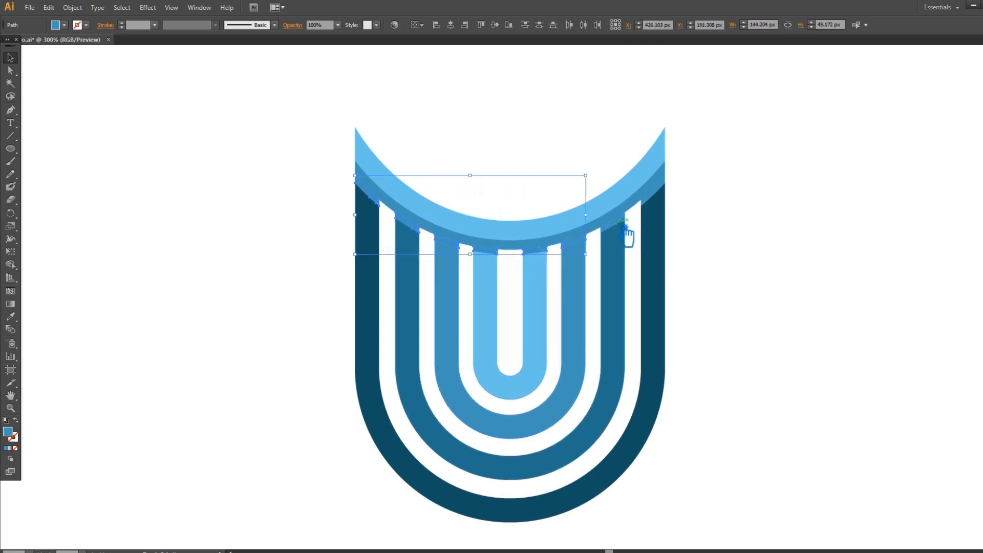
{"action": "left_click", "coordinate": [664, 198], "text": "shift"}
{"action": "key", "text": "ctrl+g"}
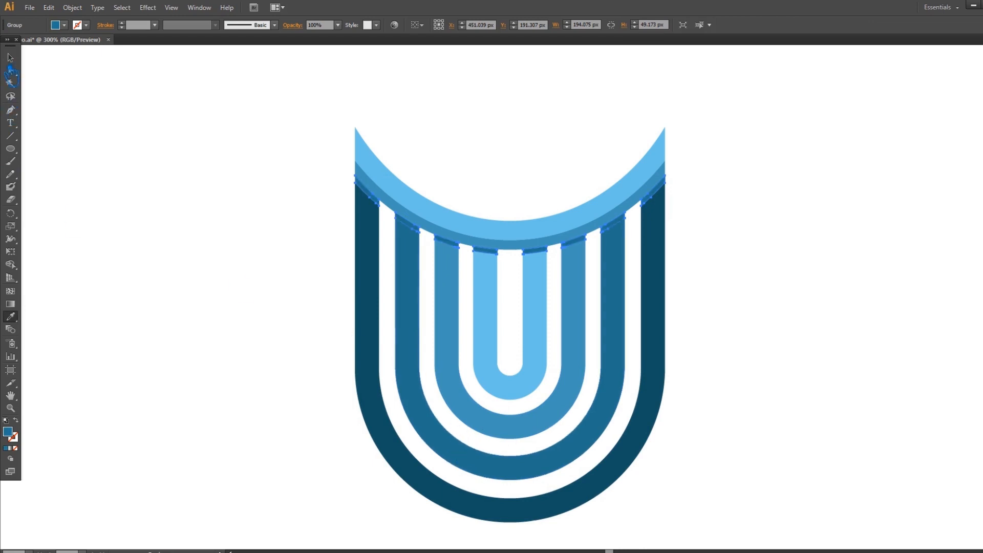
{"action": "left_click", "coordinate": [19, 59]}
{"action": "left_click", "coordinate": [123, 94]}
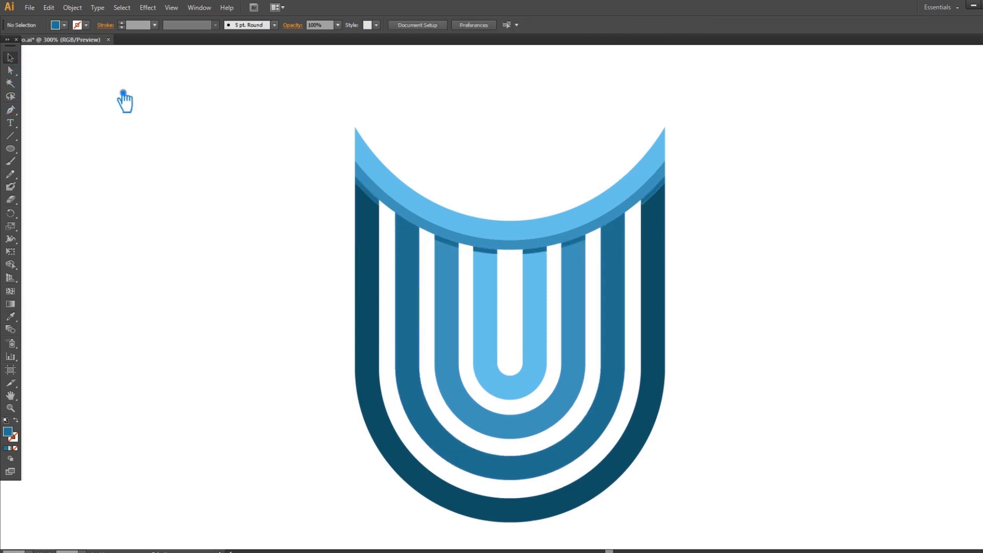
Sample the outermost U's dark blue fill onto the grouped shadow pieces
{"action": "left_click", "coordinate": [621, 232]}
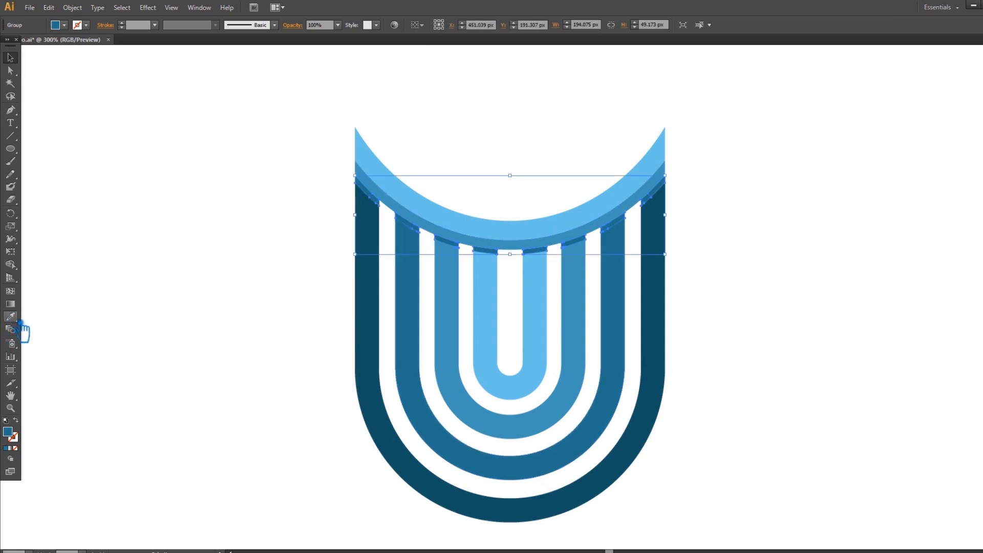
{"action": "left_click", "coordinate": [378, 324]}
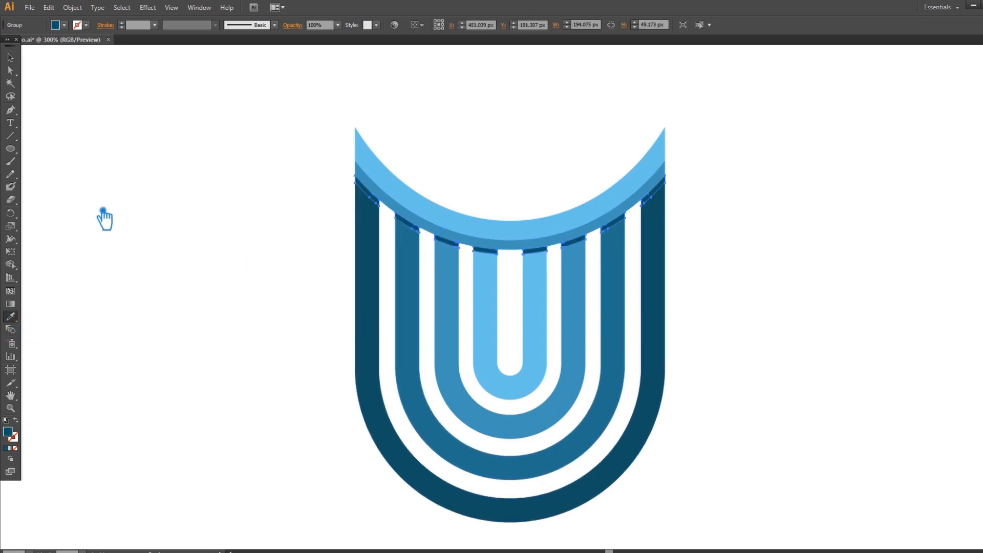
{"action": "key", "text": "v"}
{"action": "left_click", "coordinate": [107, 120]}
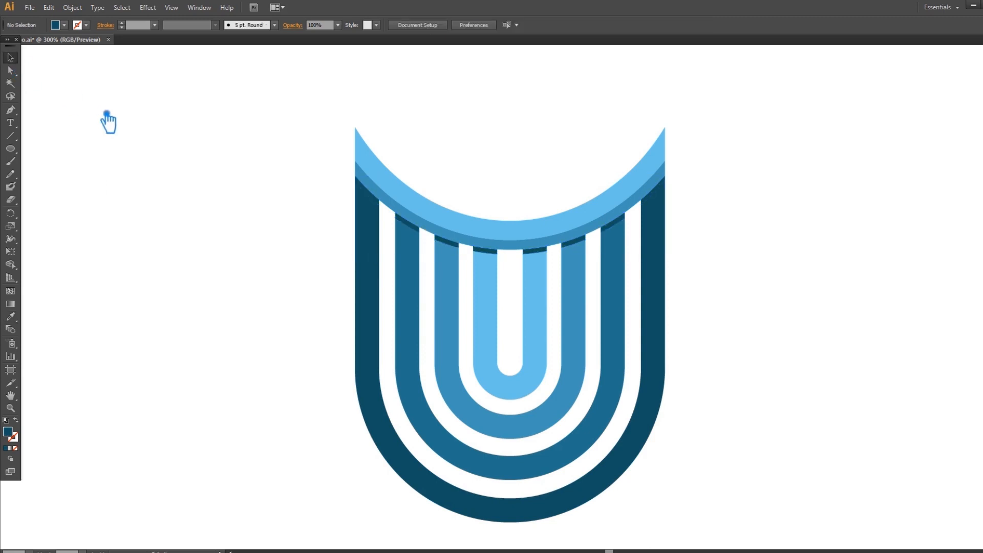